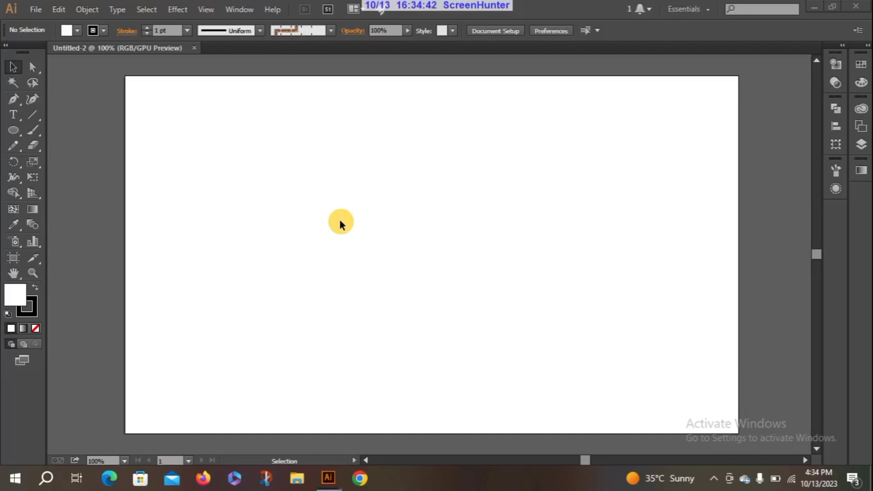
# Step: Float the Pathfinder, Align and Transform group over the artboard's upper-right corner, collapse the dock and show the Align options
pyautogui.click(841, 48)
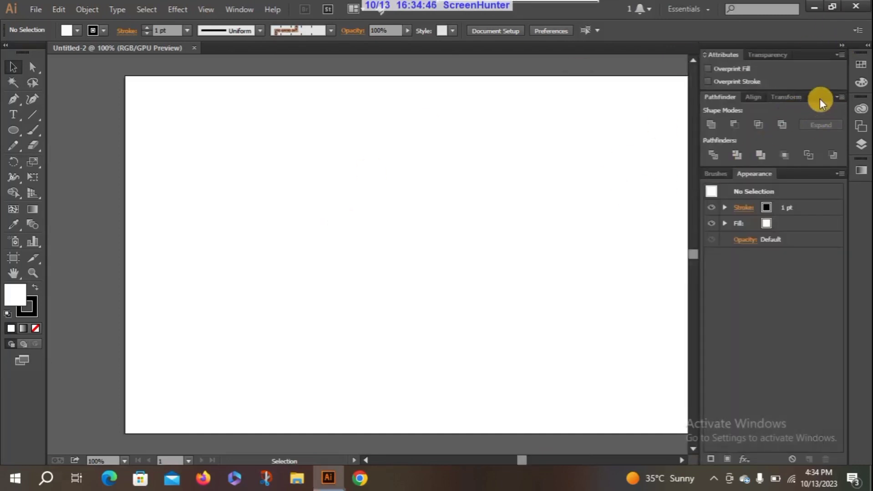
pyautogui.moveTo(819, 99); pyautogui.dragTo(603, 158)
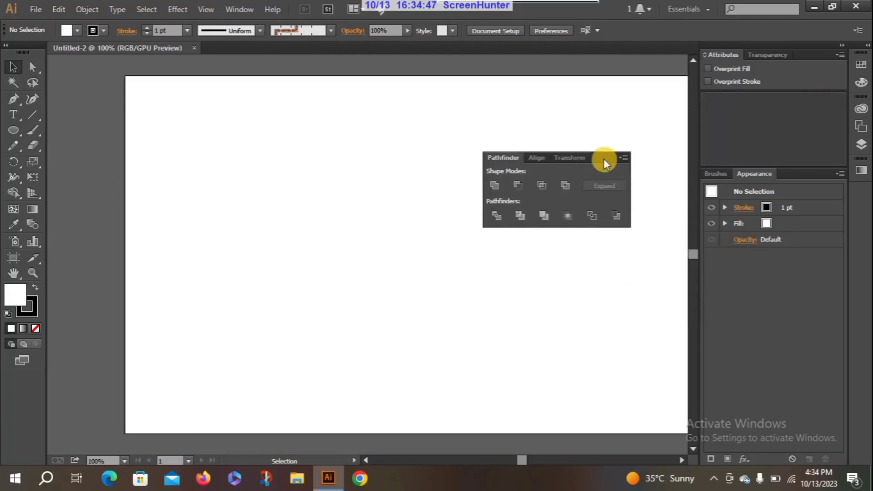
pyautogui.click(841, 48)
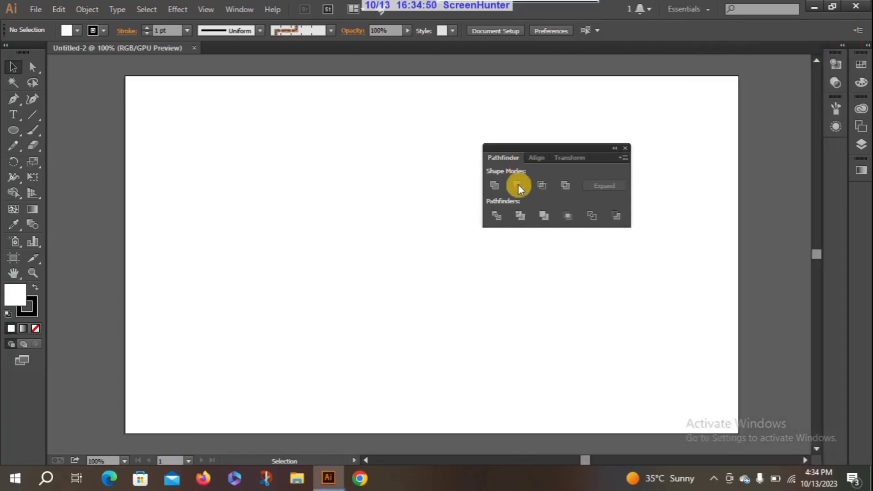
pyautogui.moveTo(557, 144); pyautogui.dragTo(669, 89)
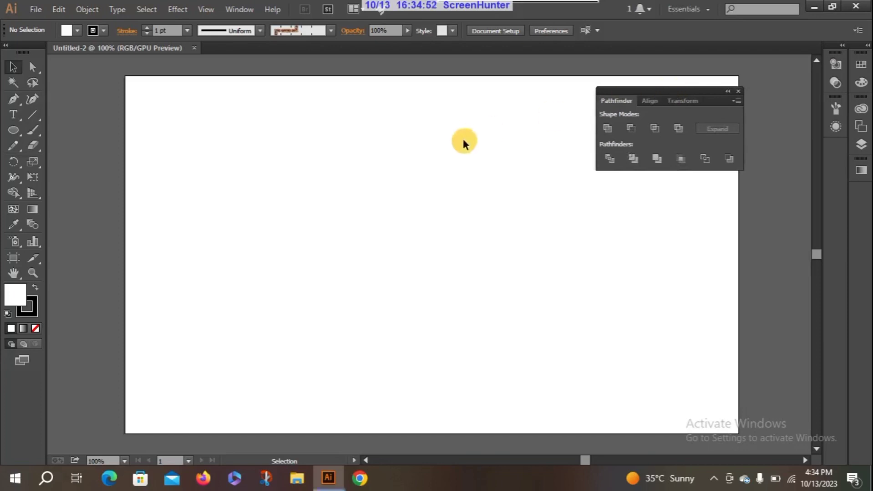
pyautogui.click(648, 102)
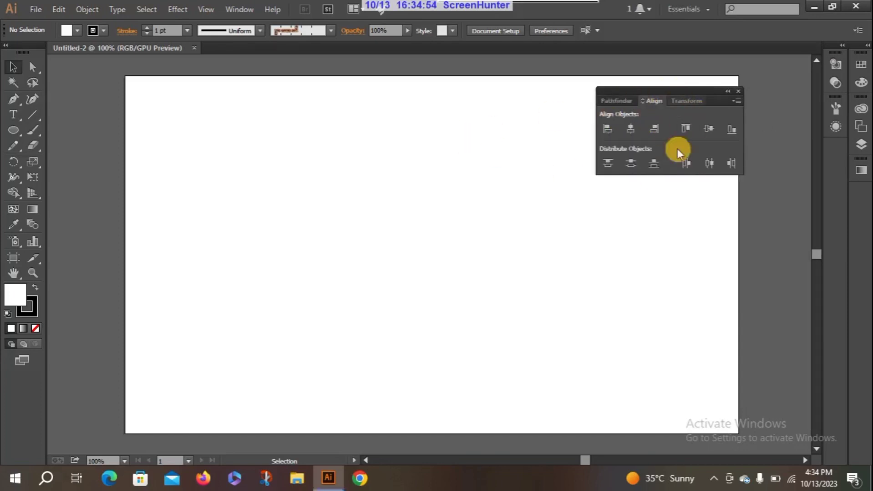
pyautogui.click(614, 104)
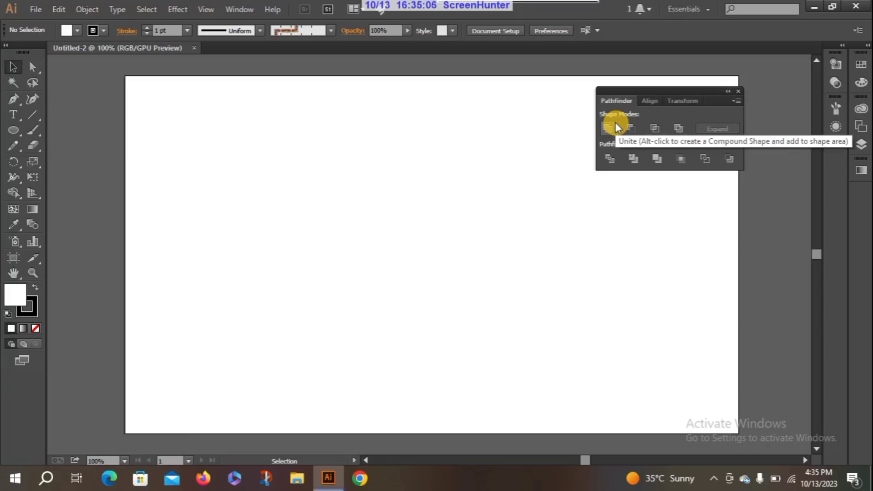
pyautogui.click(650, 99)
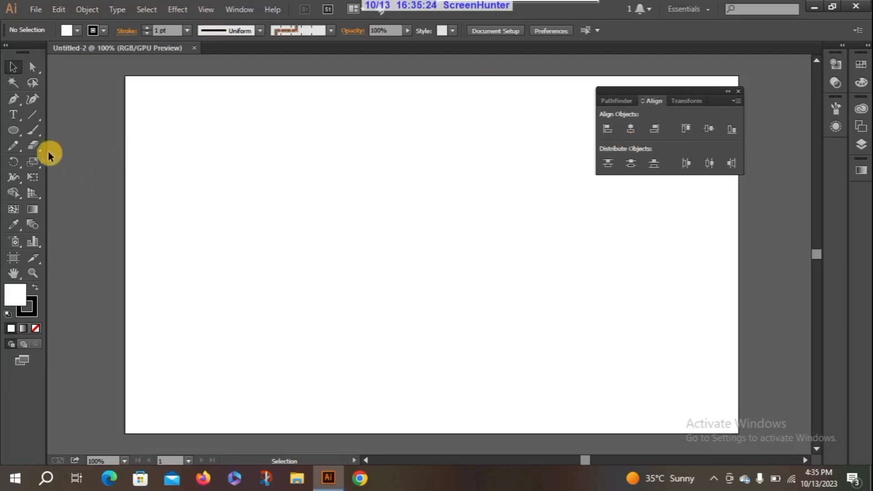
# Step: Draw two overlapping rectangle pairs: about 135 × 144 and 135 × 150 px at upper left, 120 × 124 and 139 × 141 px right of centre
pyautogui.click(11, 133)
pyautogui.click(73, 129)
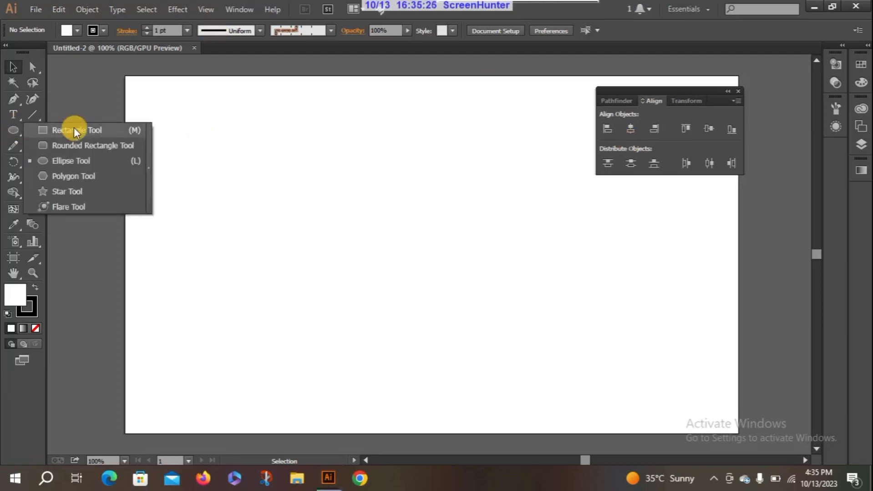
pyautogui.moveTo(204, 113); pyautogui.dragTo(290, 201)
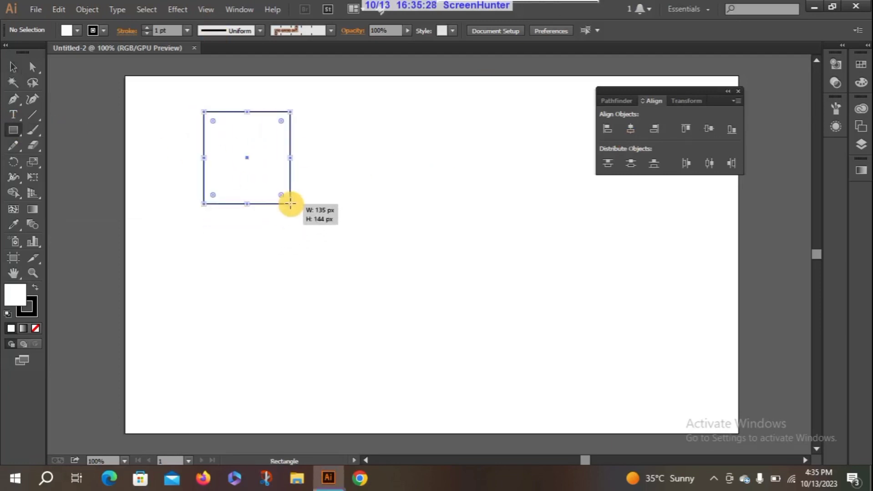
pyautogui.moveTo(248, 168); pyautogui.dragTo(333, 263)
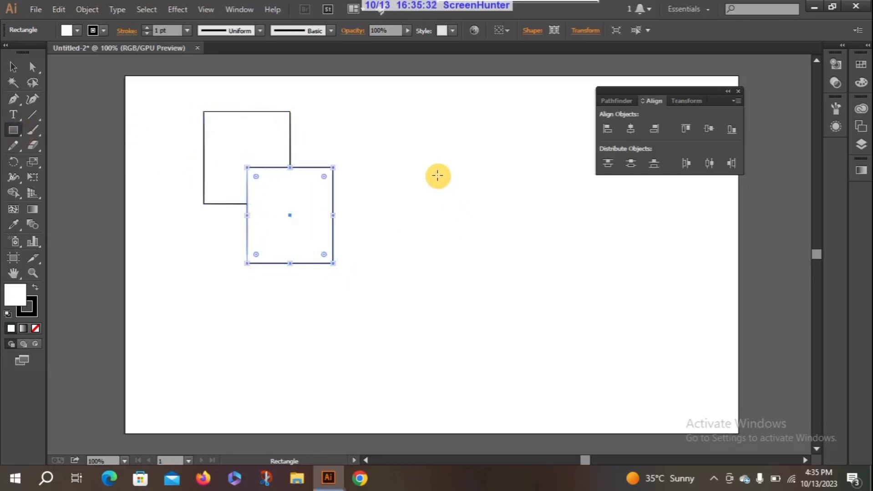
pyautogui.moveTo(436, 175); pyautogui.dragTo(514, 255)
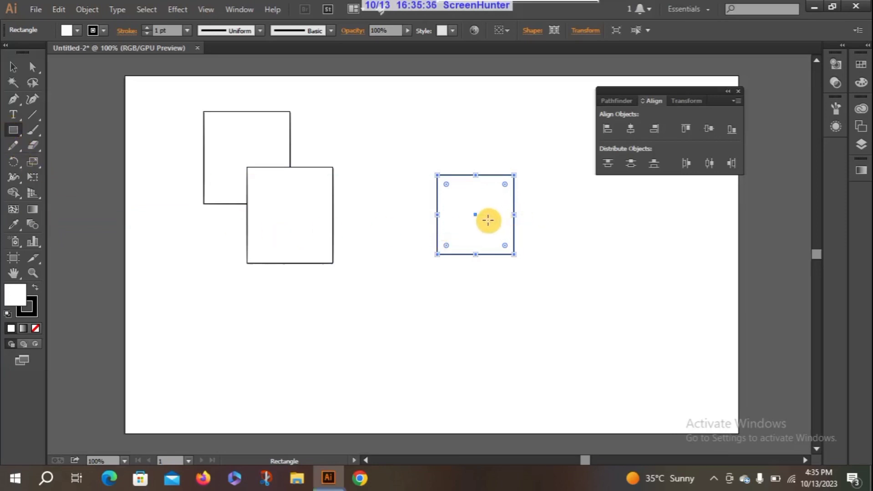
pyautogui.moveTo(487, 220); pyautogui.dragTo(577, 310)
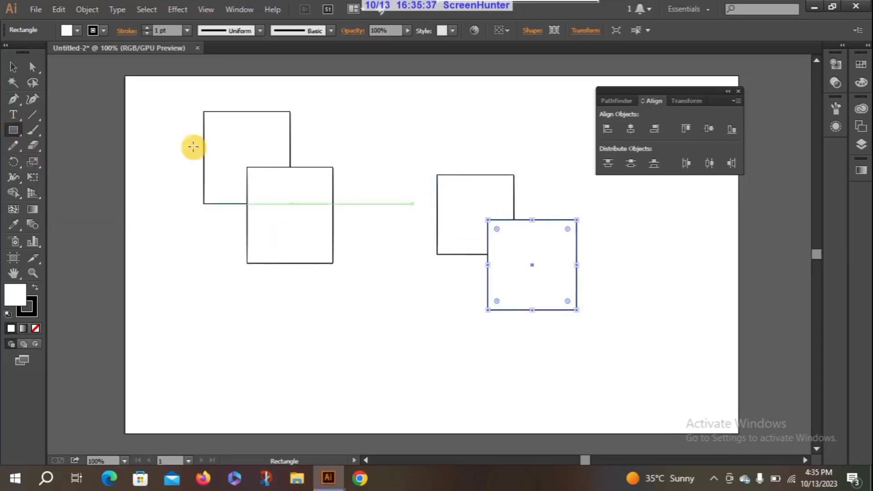
# Step: Draw a near-circular ellipse overlapping the lower-right corner of the rightmost rectangle
pyautogui.click(13, 131)
pyautogui.click(87, 161)
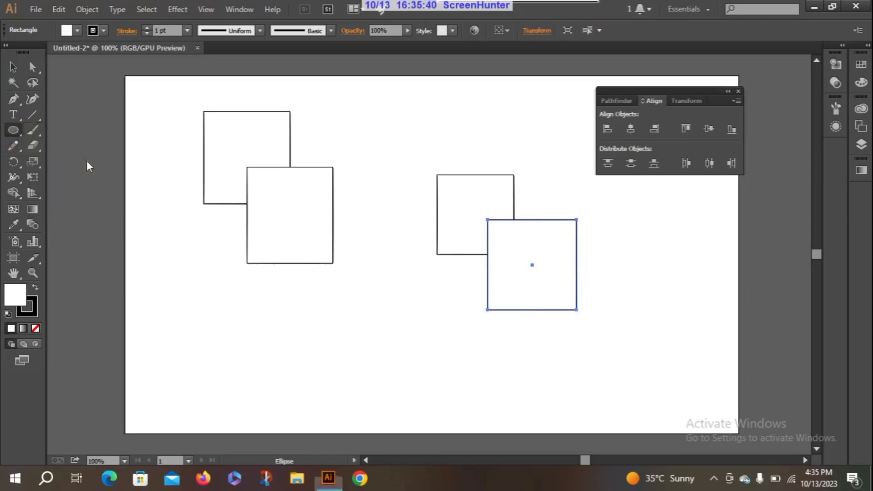
pyautogui.moveTo(548, 274); pyautogui.dragTo(637, 358)
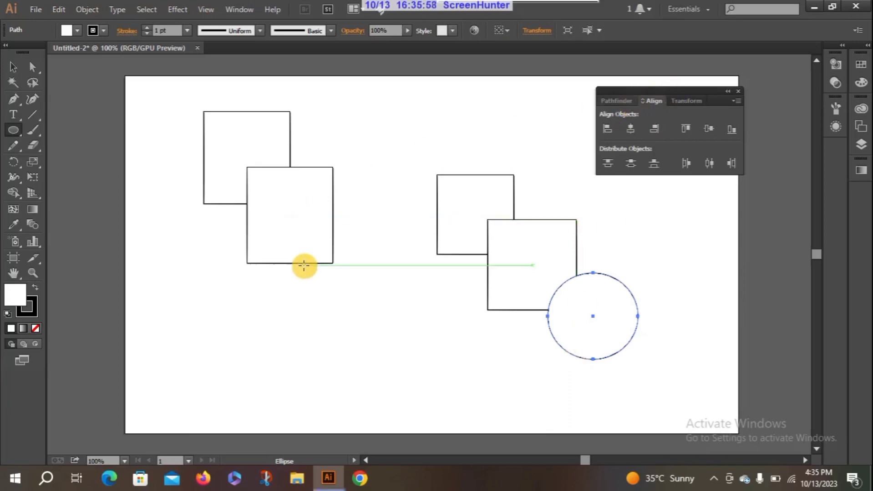
# Step: Move the rectangles and the circle apart so that none overlap, with the upper-left rectangle offset from the one below it
pyautogui.click(14, 67)
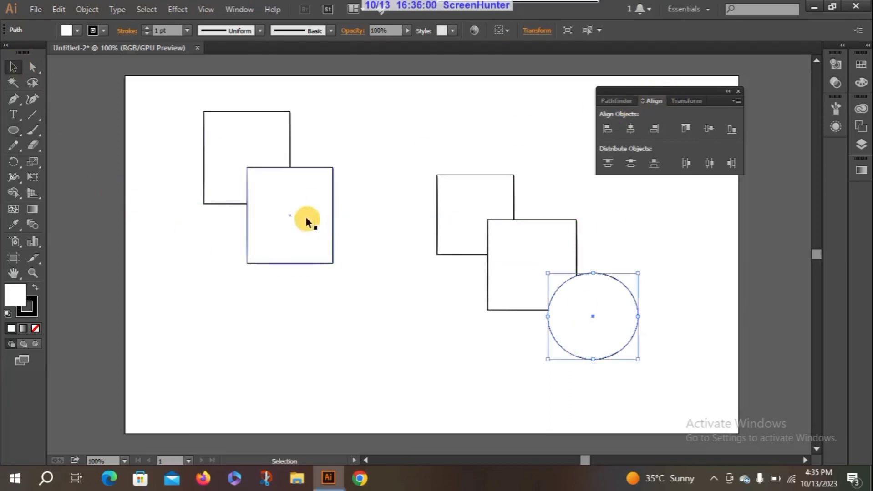
pyautogui.moveTo(305, 219); pyautogui.dragTo(229, 304)
pyautogui.moveTo(537, 274); pyautogui.dragTo(368, 393)
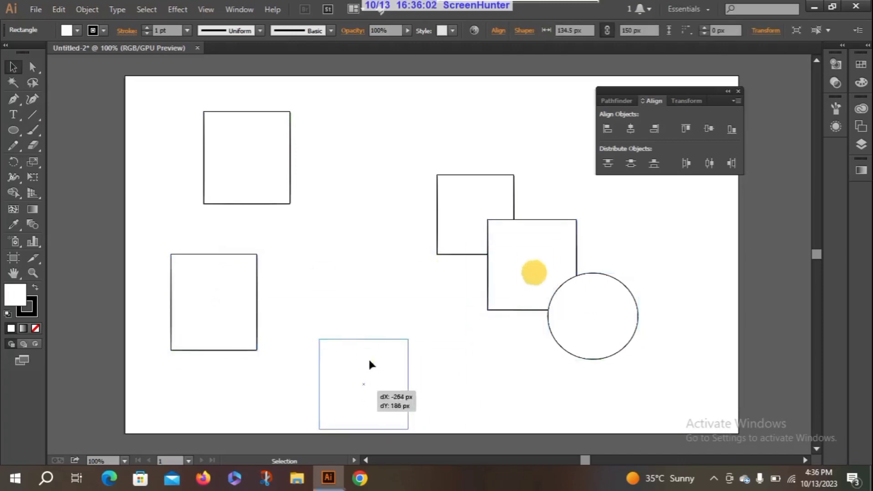
pyautogui.moveTo(579, 313); pyautogui.dragTo(633, 309)
pyautogui.moveTo(375, 385); pyautogui.dragTo(443, 346)
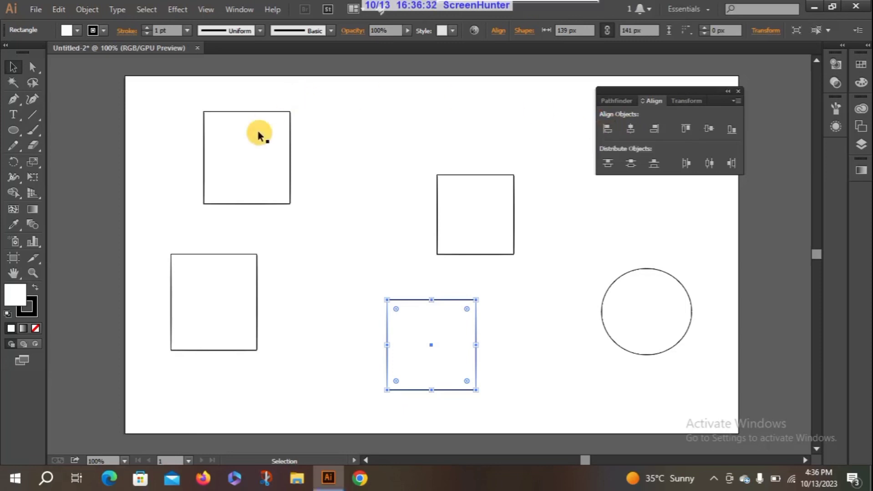
pyautogui.moveTo(257, 159); pyautogui.dragTo(321, 143)
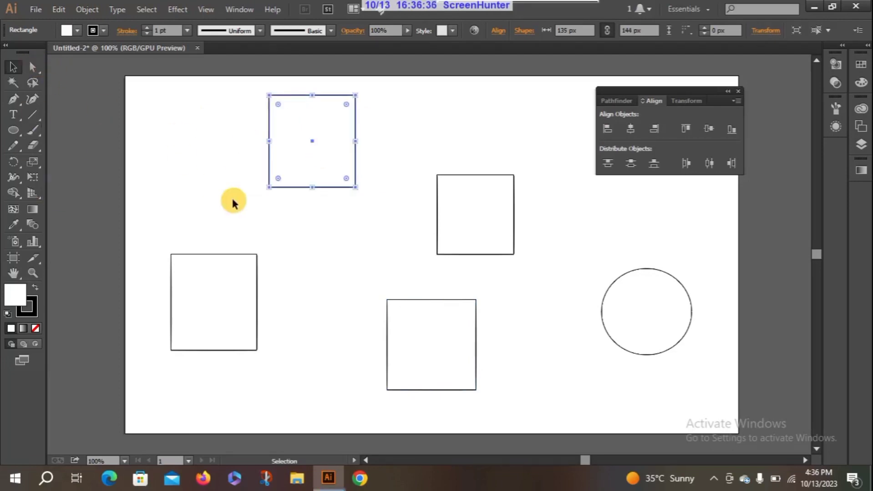
# Step: Try aligning the two leftmost rectangles by their left edges, and undo the alignment
pyautogui.keyDown('shift'); pyautogui.click(210, 295); pyautogui.keyUp('shift')
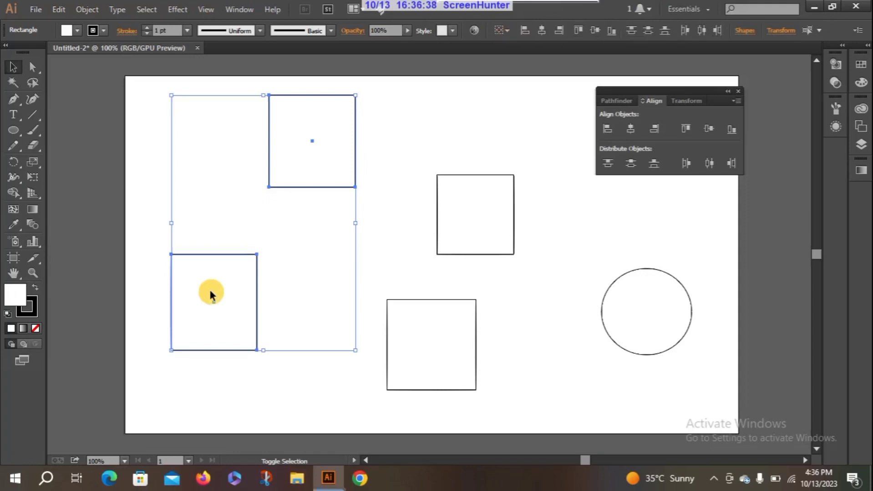
pyautogui.click(608, 131)
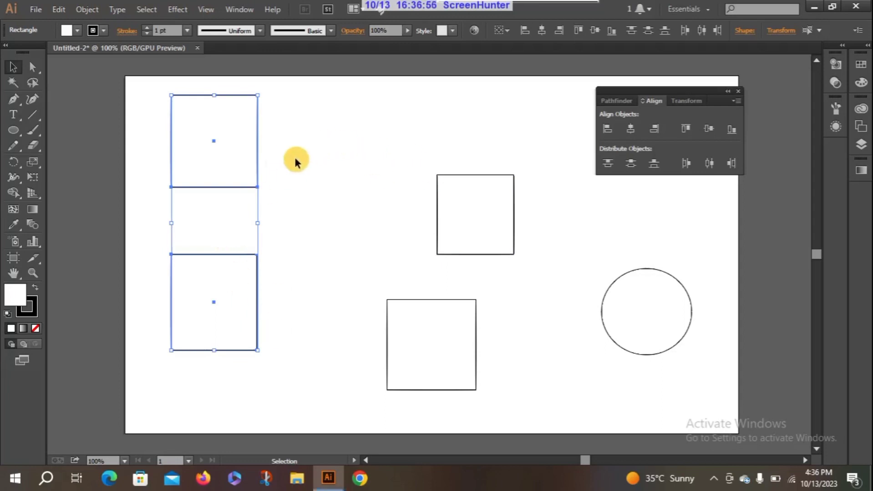
pyautogui.moveTo(257, 144); pyautogui.dragTo(255, 143)
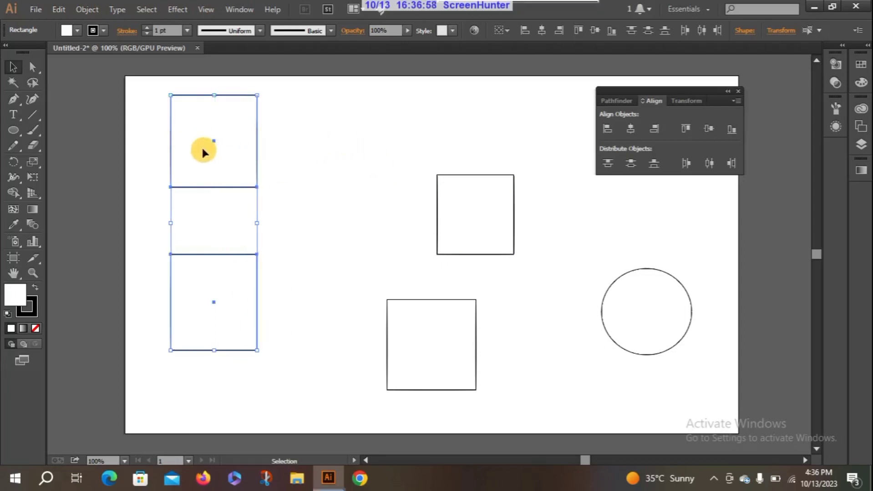
pyautogui.hotkey('ctrl', 'z')
pyautogui.hotkey('ctrl', 'z')
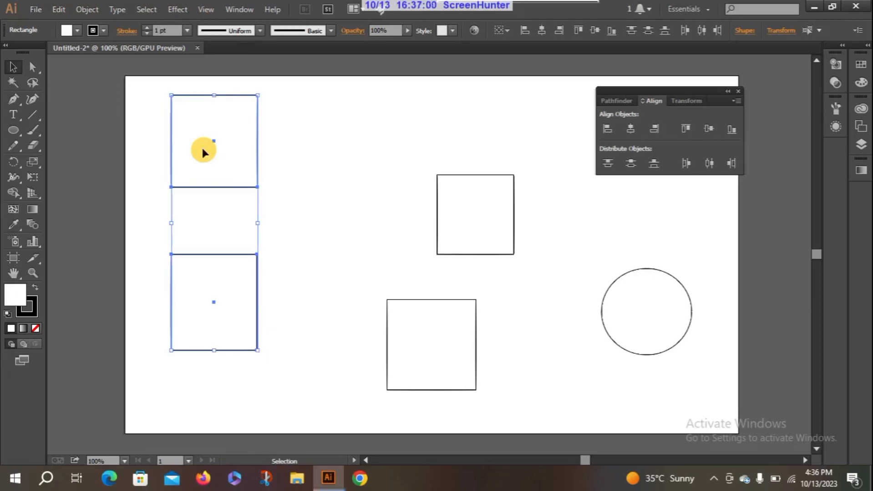
pyautogui.hotkey('ctrl', 'z')
# Step: Try aligning the two leftmost rectangles by their horizontal centres, undo the alignment and clear the selection
pyautogui.click(442, 196)
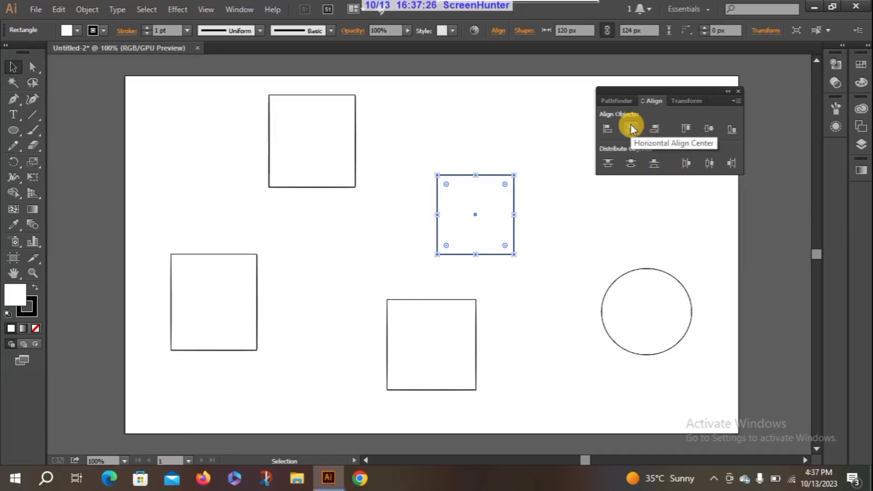
pyautogui.click(296, 158)
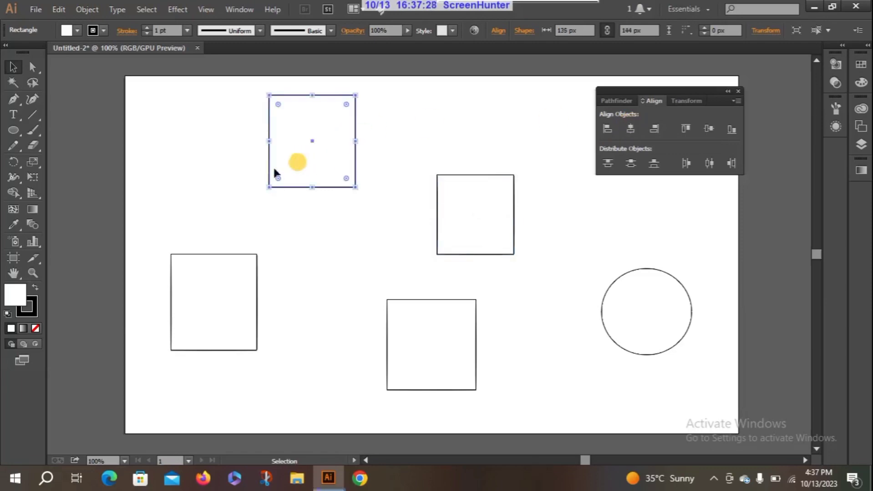
pyautogui.keyDown('shift'); pyautogui.click(204, 299); pyautogui.keyUp('shift')
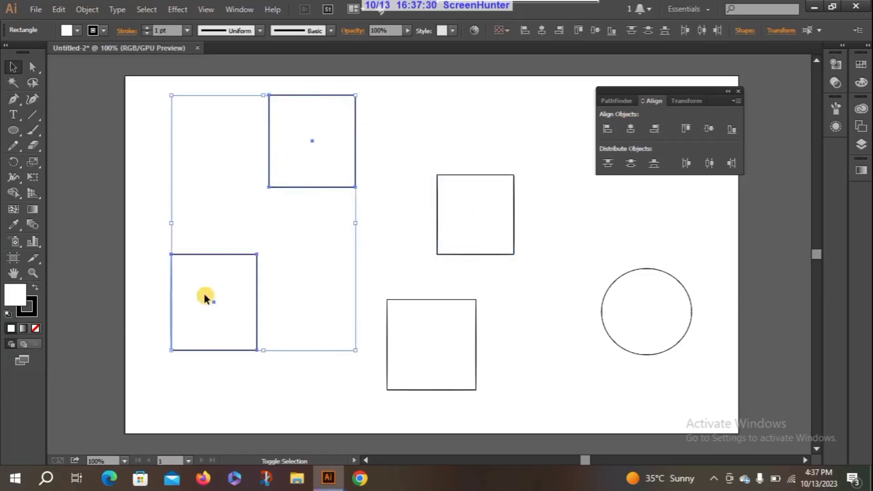
pyautogui.click(630, 129)
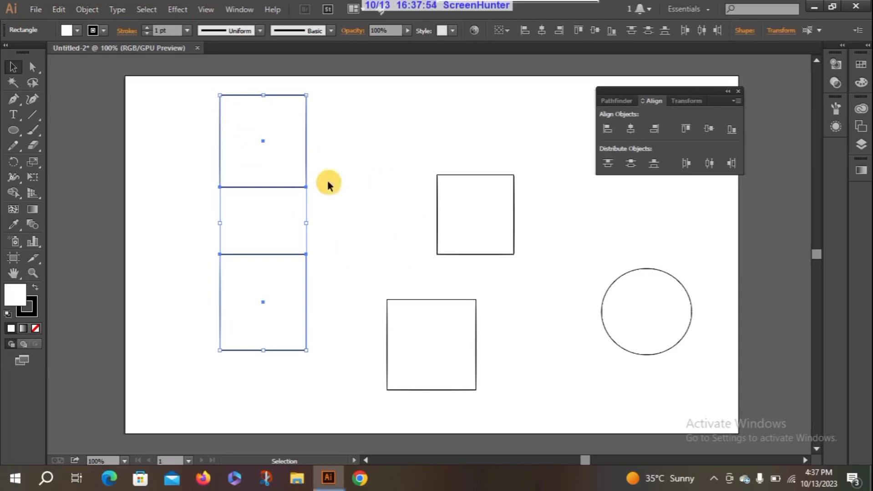
pyautogui.hotkey('ctrl', 'z')
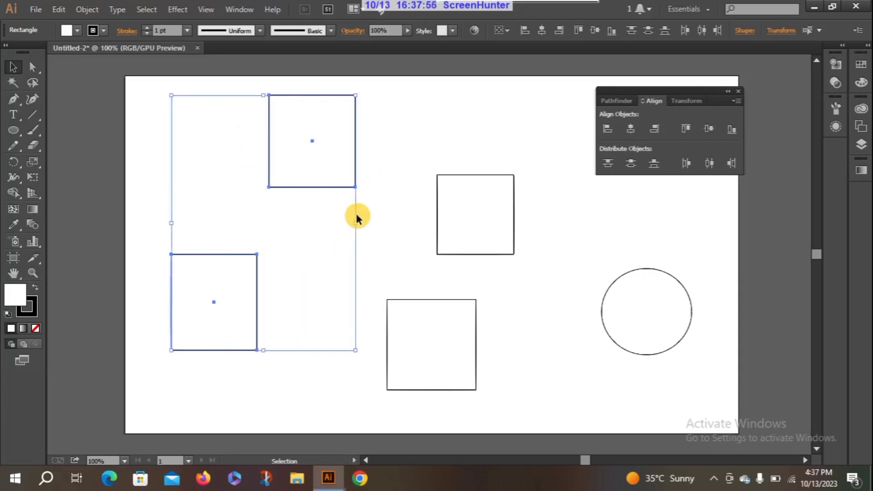
pyautogui.click(387, 203)
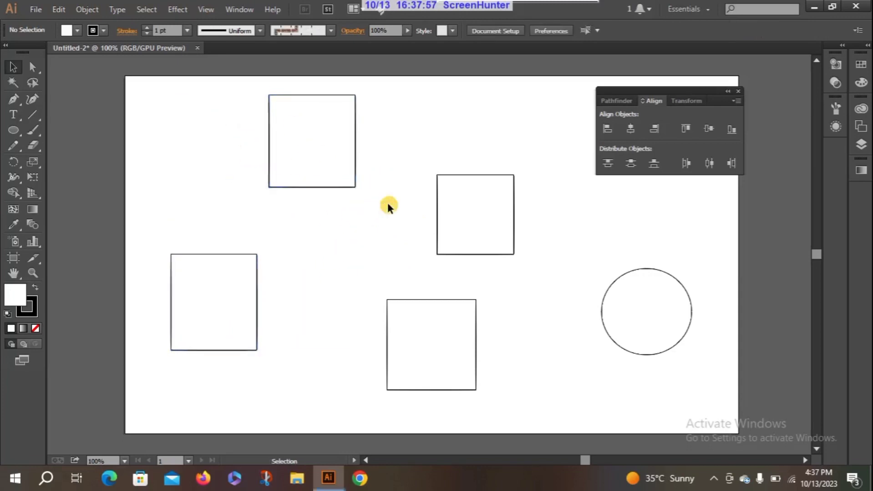
# Step: Try aligning the top rectangle, the small middle rectangle and the circle by their right edges, and undo the alignment
pyautogui.click(336, 143)
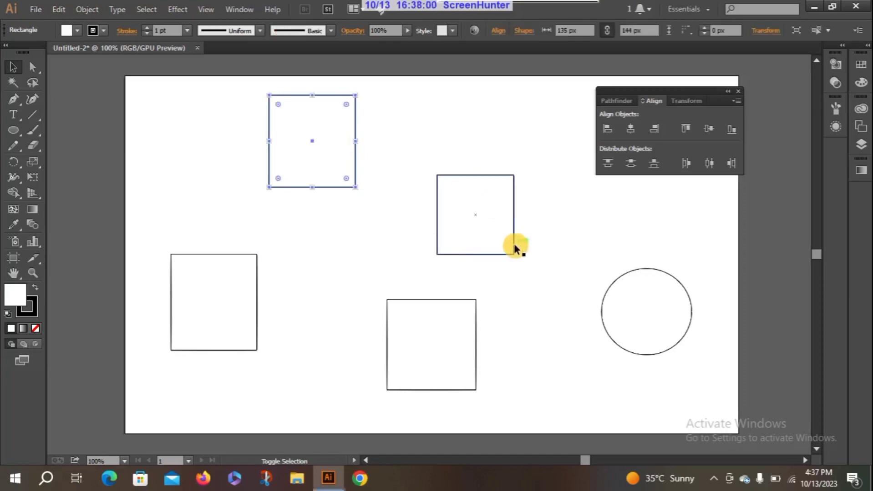
pyautogui.keyDown('shift'); pyautogui.click(453, 223); pyautogui.keyUp('shift')
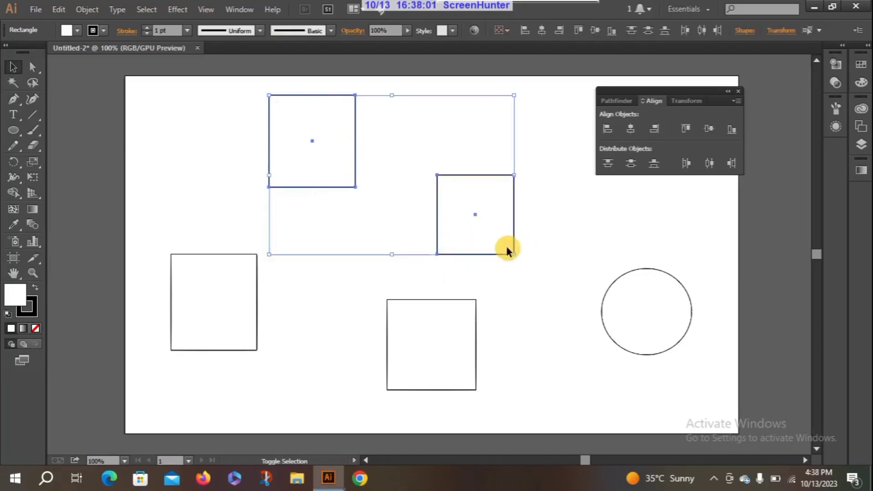
pyautogui.keyDown('shift'); pyautogui.click(658, 311); pyautogui.keyUp('shift')
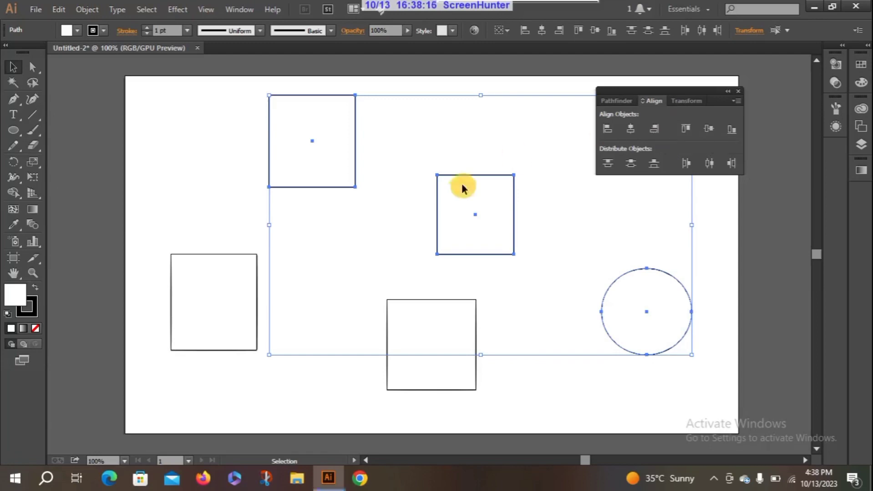
pyautogui.click(654, 128)
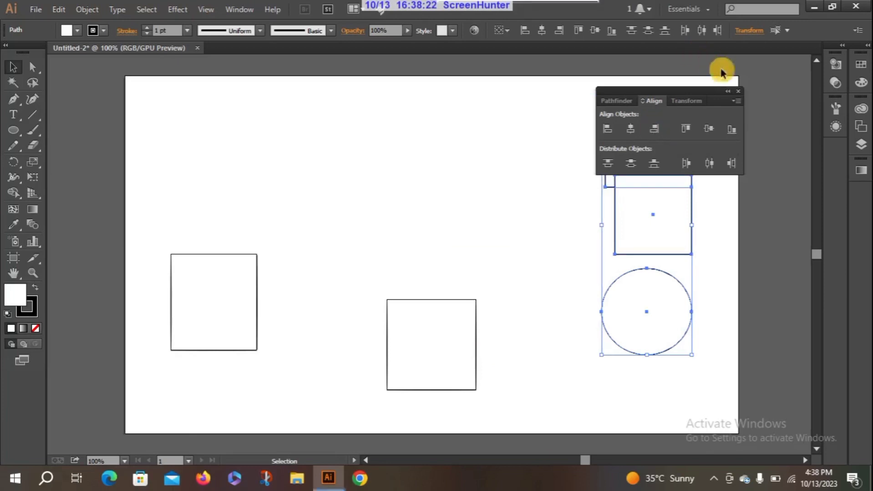
pyautogui.moveTo(711, 93); pyautogui.dragTo(447, 117)
pyautogui.click(560, 225)
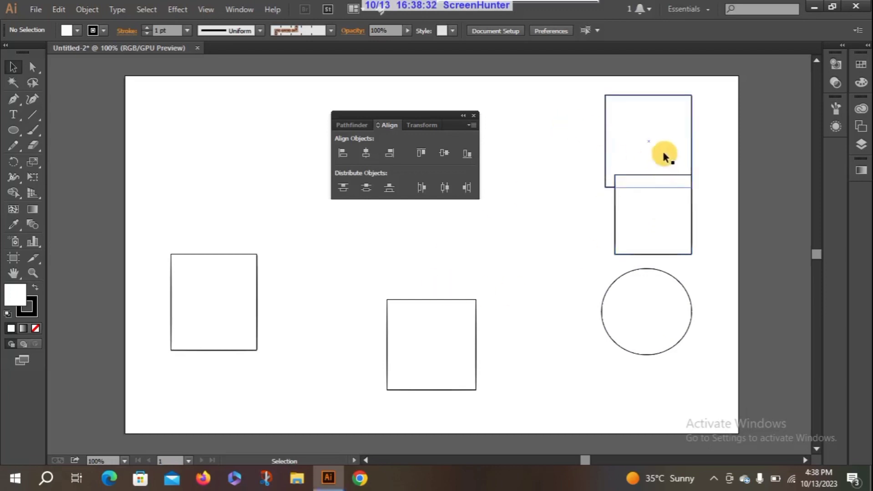
pyautogui.hotkey('ctrl', 'z')
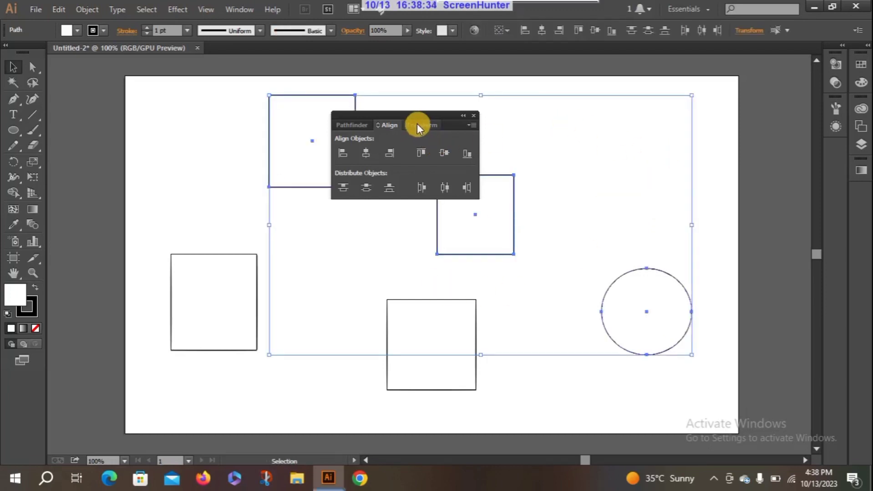
# Step: Move the floating Align group clear of the shapes, over the artboard's upper-left corner
pyautogui.moveTo(421, 118); pyautogui.dragTo(142, 75)
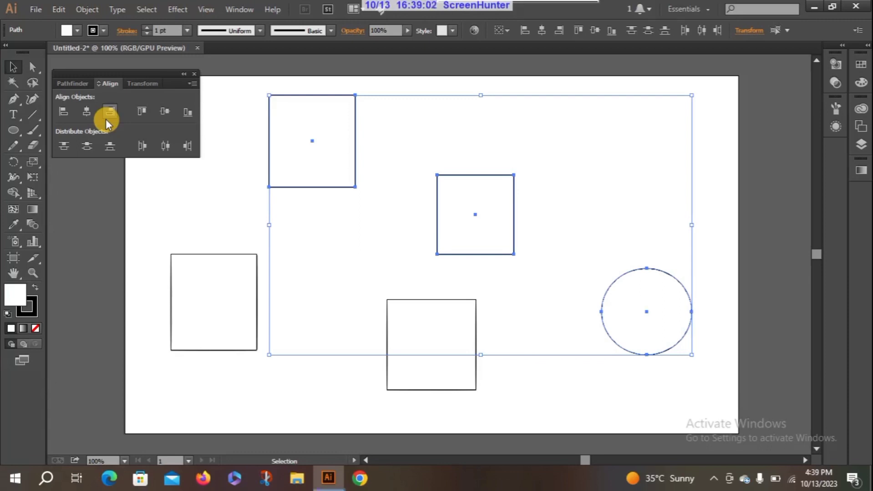
# Step: Try aligning the three larger rectangles and the circle by their top edges, and undo the alignment
pyautogui.hscroll(1, 353, 85)
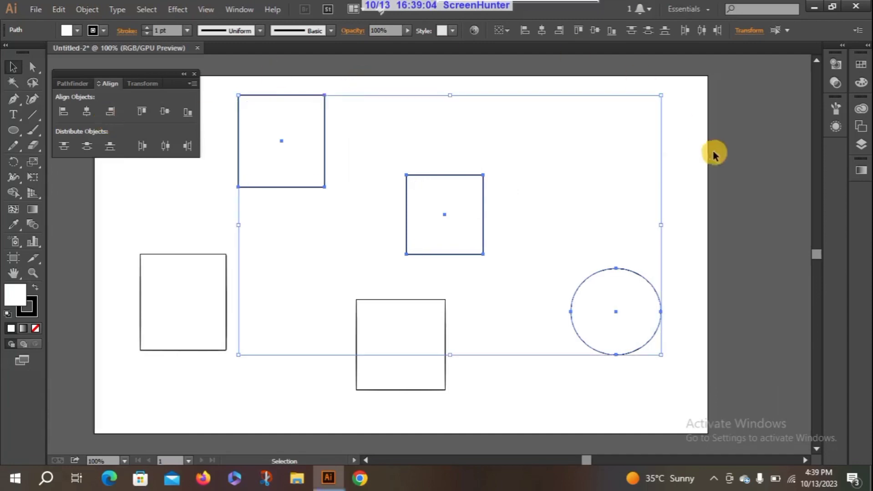
pyautogui.click(168, 187)
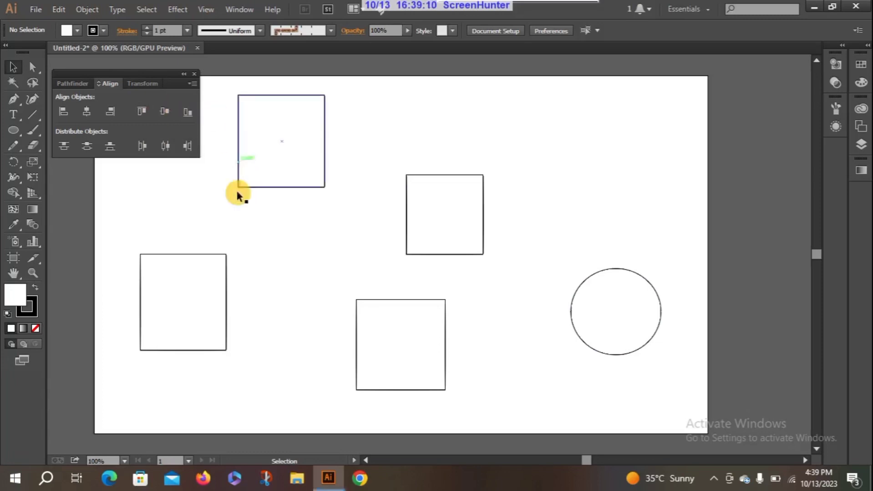
pyautogui.click(293, 129)
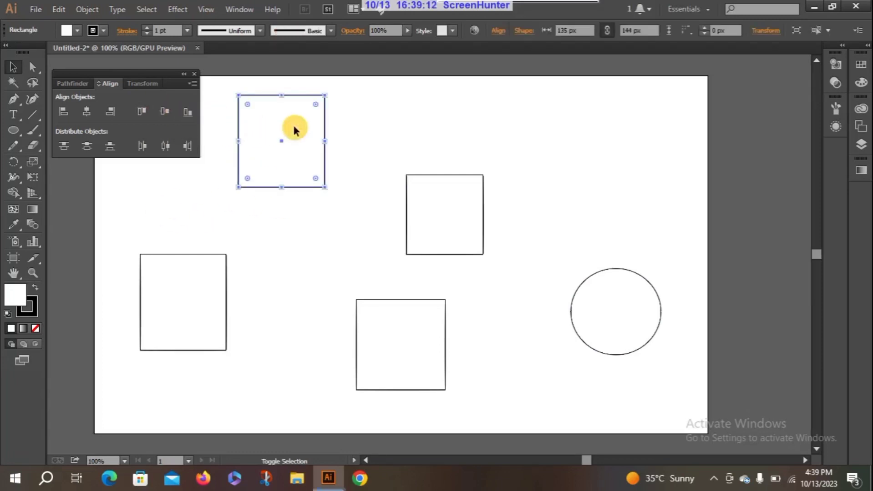
pyautogui.keyDown('shift'); pyautogui.click(381, 335); pyautogui.keyUp('shift')
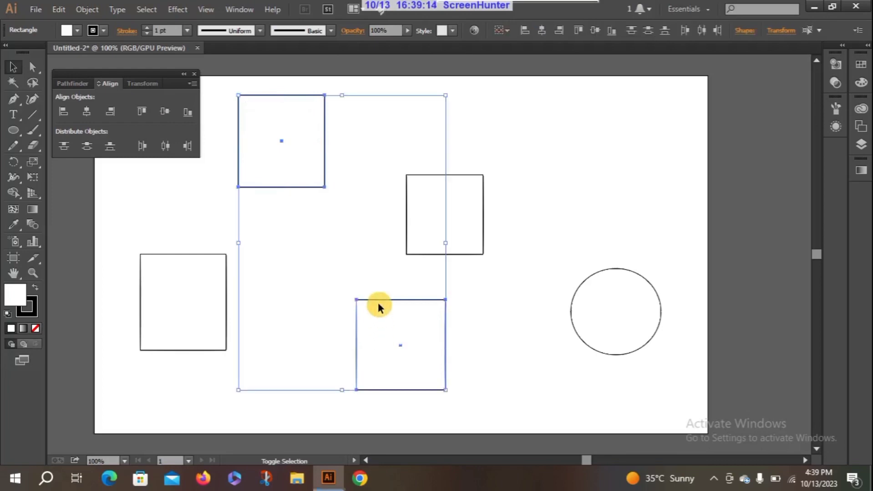
pyautogui.keyDown('shift'); pyautogui.click(182, 310); pyautogui.keyUp('shift')
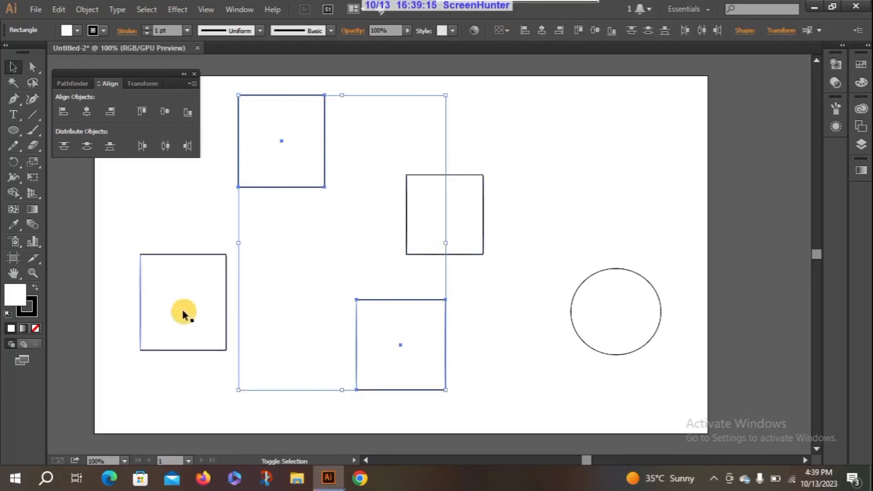
pyautogui.keyDown('shift'); pyautogui.click(623, 307); pyautogui.keyUp('shift')
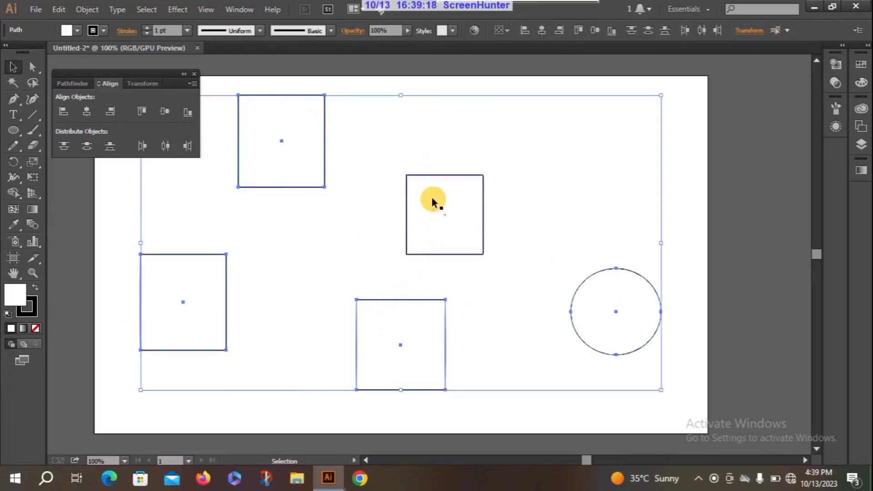
pyautogui.click(147, 111)
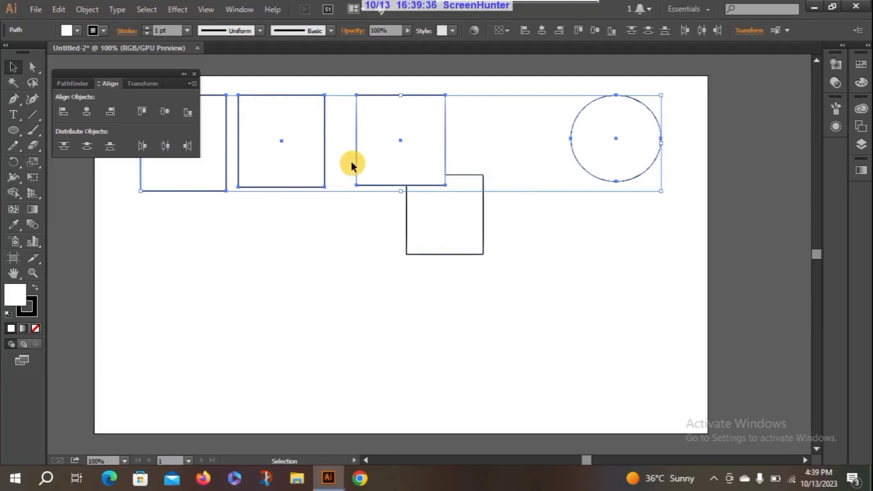
pyautogui.hotkey('ctrl', 'z')
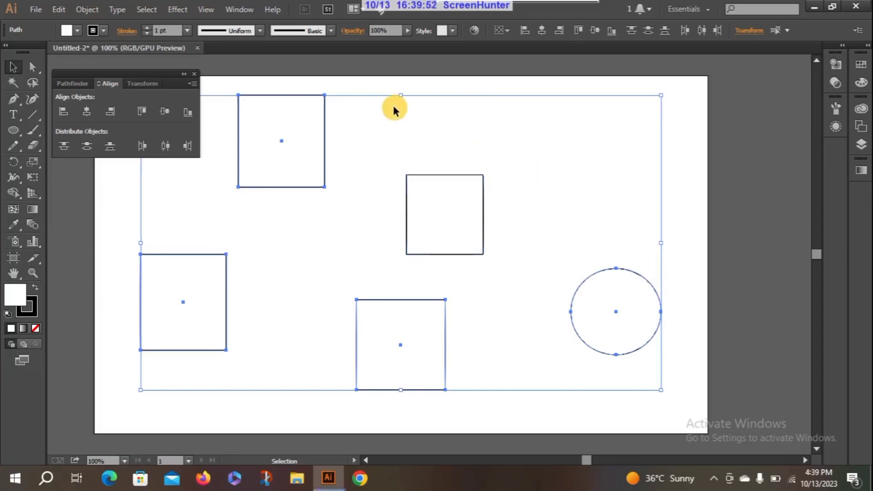
# Step: Try aligning the selected shapes by their vertical centres and by their bottom edges, undoing each, and clear the selection
pyautogui.click(165, 112)
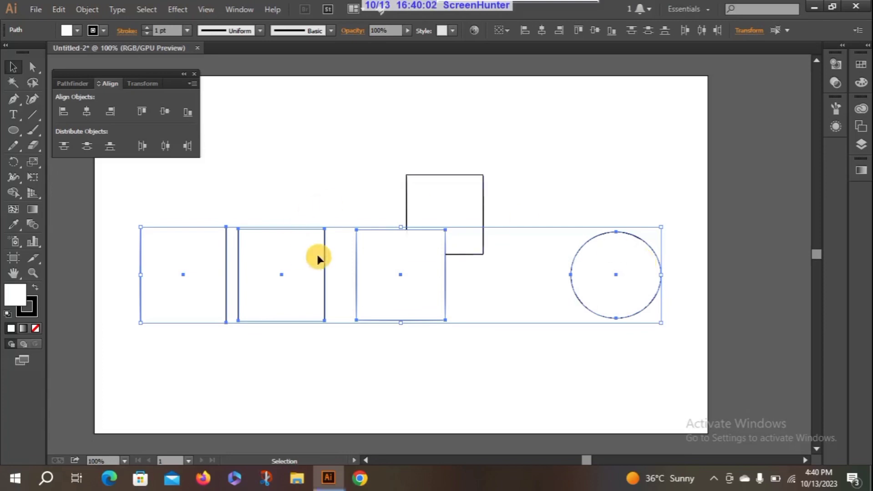
pyautogui.hotkey('ctrl', 'z')
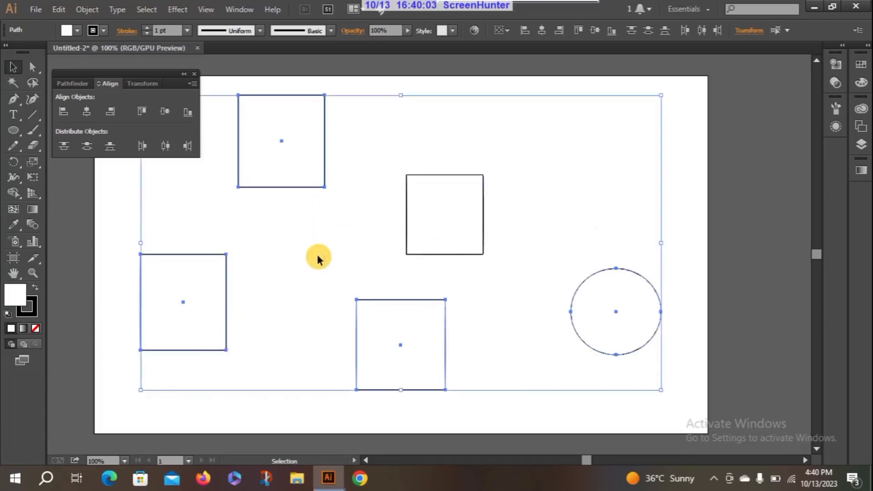
pyautogui.click(188, 113)
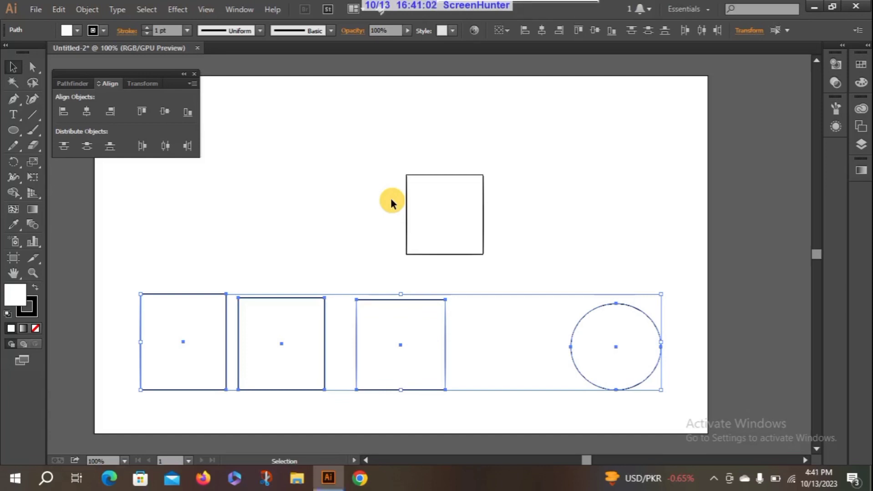
pyautogui.hotkey('ctrl', 'z')
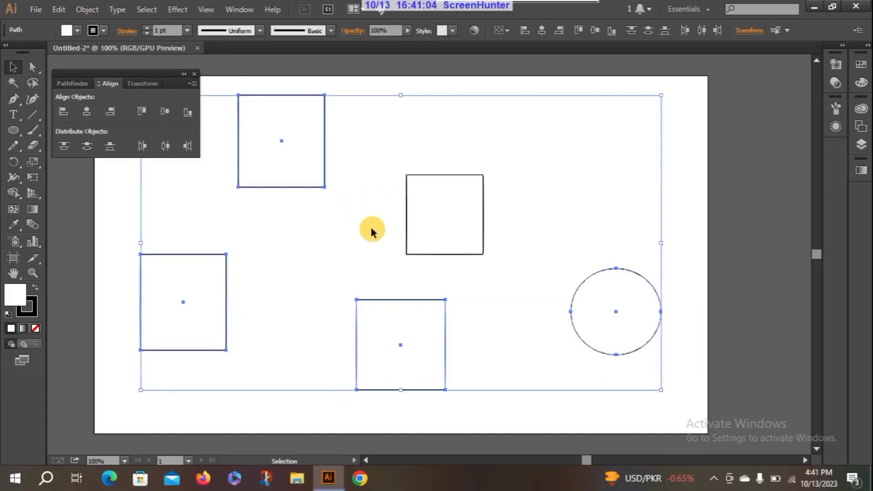
pyautogui.click(691, 135)
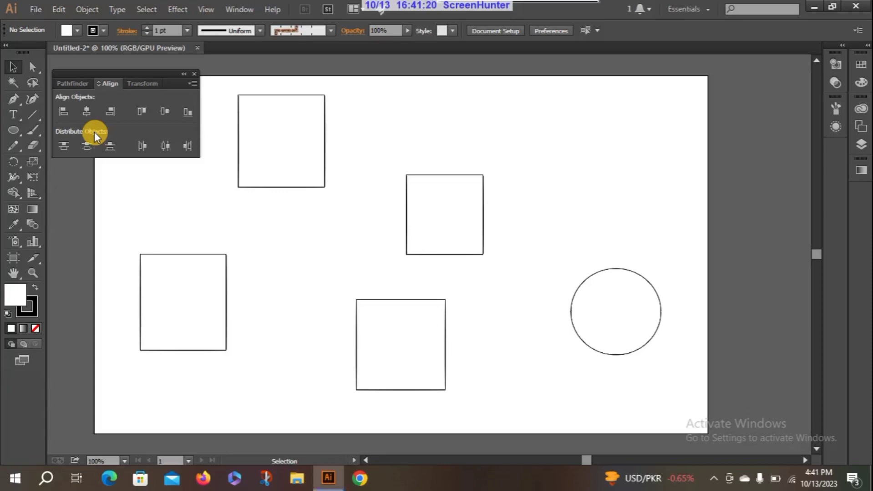
# Step: Distribute the top rectangle, the small middle rectangle, the circle and the leftmost rectangle vertically by their top edges
pyautogui.click(284, 133)
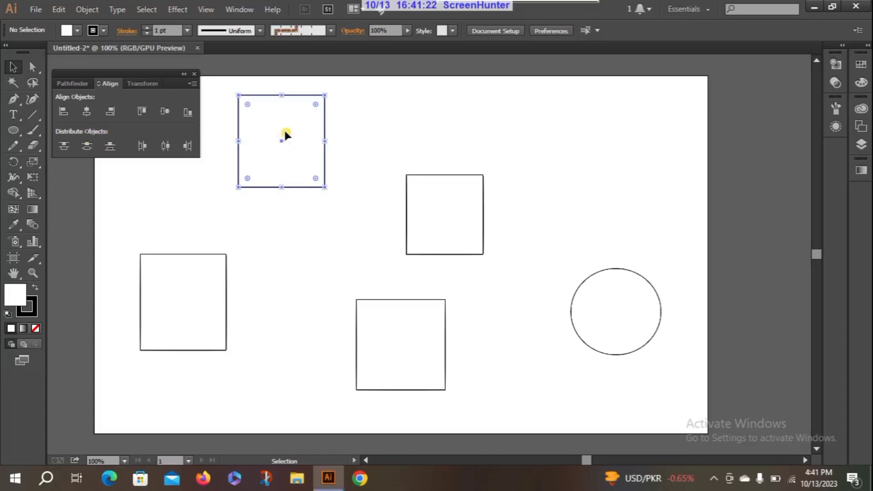
pyautogui.keyDown('shift'); pyautogui.click(457, 241); pyautogui.keyUp('shift')
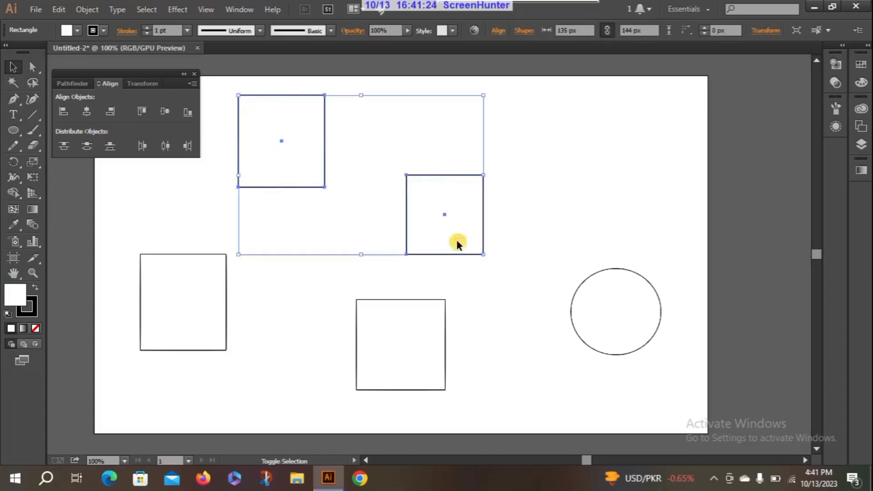
pyautogui.keyDown('shift'); pyautogui.click(612, 293); pyautogui.keyUp('shift')
pyautogui.keyDown('shift'); pyautogui.click(215, 323); pyautogui.keyUp('shift')
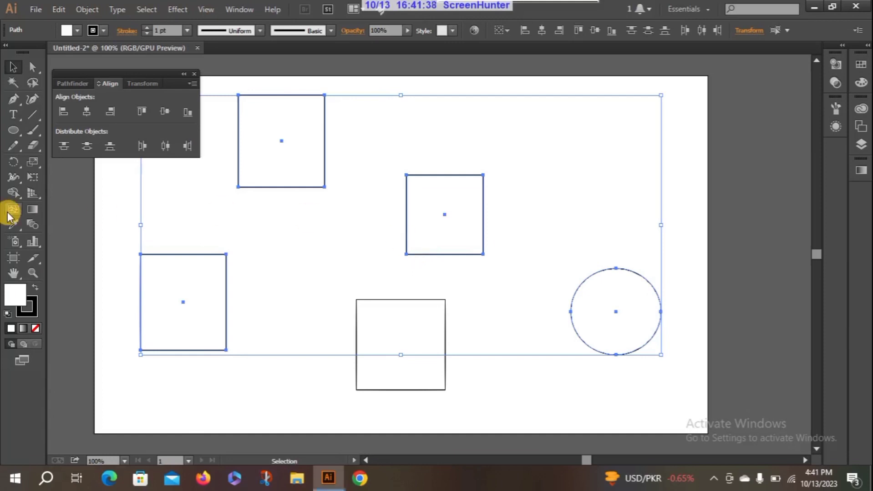
pyautogui.click(64, 145)
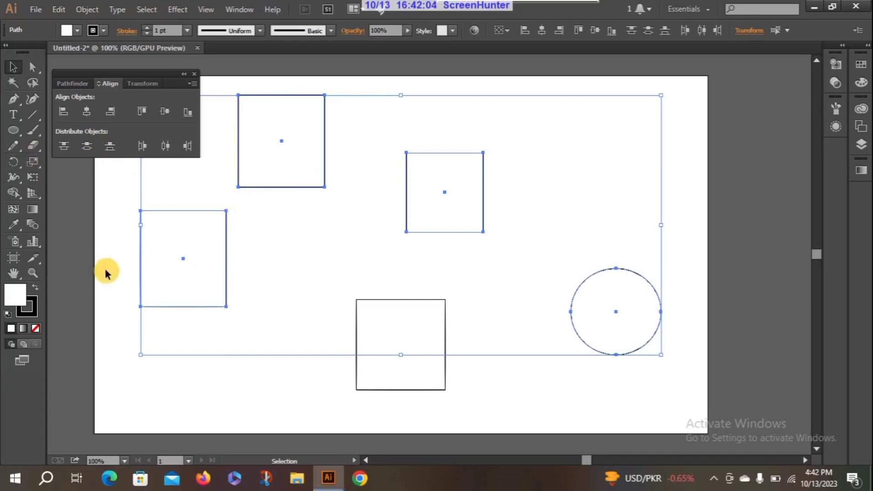
# Step: Move the leftmost and lower rectangles into a rough column under the top rectangle, and the small rectangle to the artboard's upper-right corner
pyautogui.click(227, 196)
pyautogui.click(279, 157)
pyautogui.moveTo(172, 272); pyautogui.dragTo(265, 236)
pyautogui.moveTo(432, 174); pyautogui.dragTo(671, 97)
pyautogui.moveTo(397, 338); pyautogui.dragTo(276, 350)
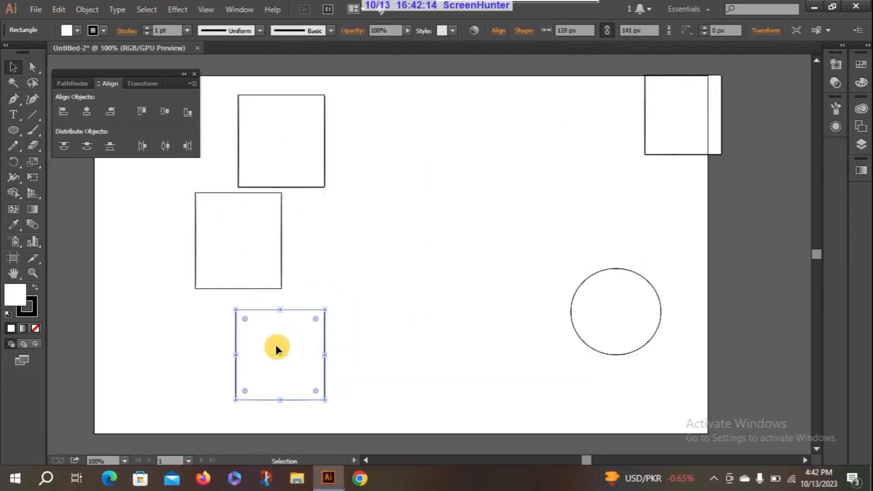
# Step: Distribute the three stacked rectangles vertically by their top edges and clear the selection
pyautogui.click(260, 160)
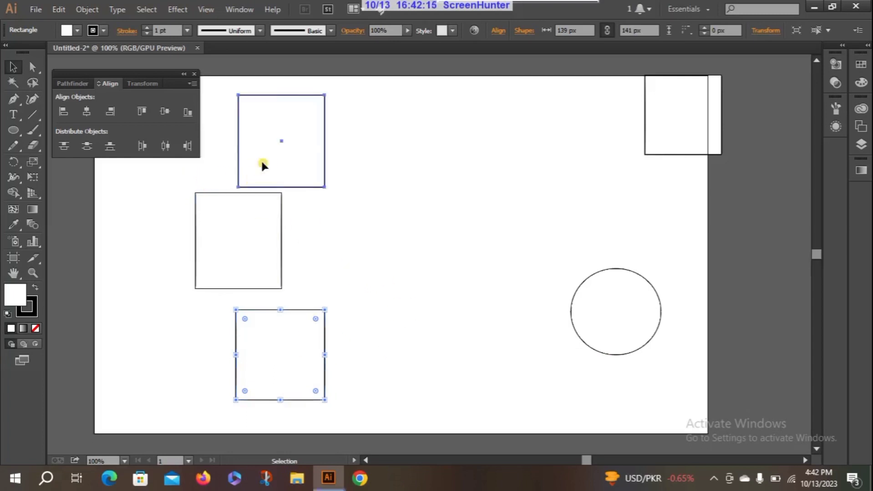
pyautogui.keyDown('shift'); pyautogui.click(249, 207); pyautogui.keyUp('shift')
pyautogui.keyDown('shift'); pyautogui.click(292, 353); pyautogui.keyUp('shift')
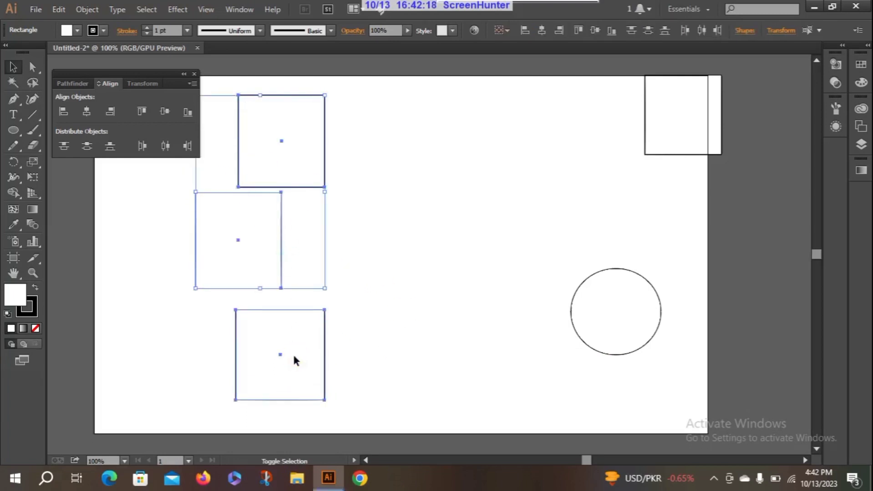
pyautogui.click(64, 143)
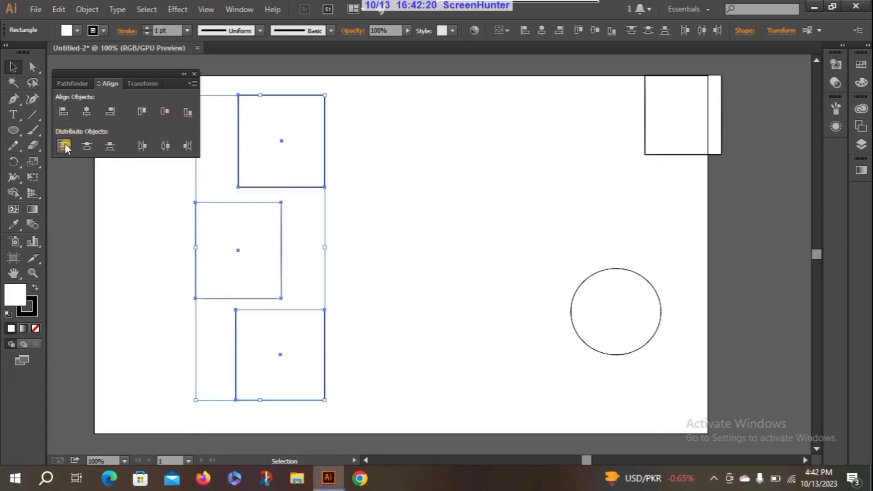
pyautogui.click(413, 250)
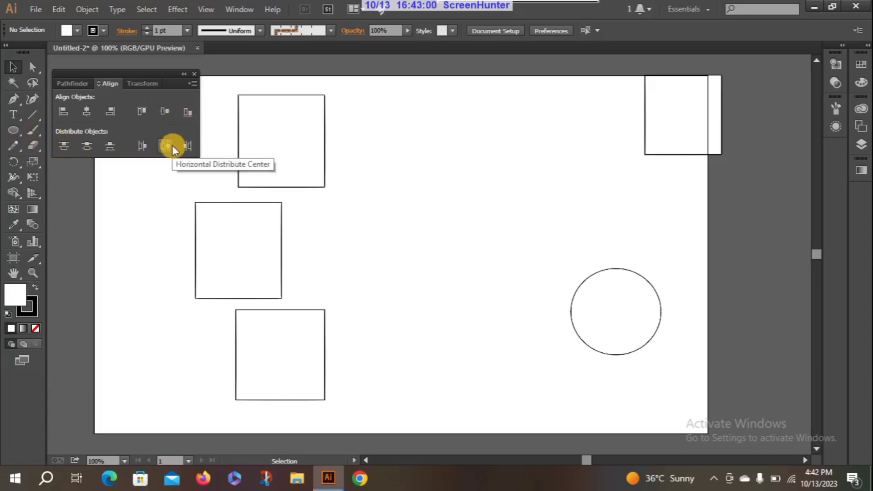
pyautogui.click(277, 108)
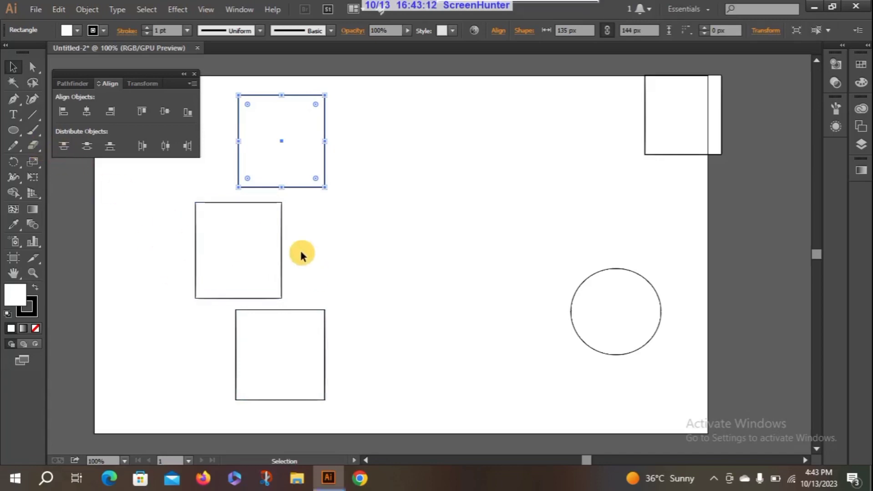
pyautogui.click(87, 148)
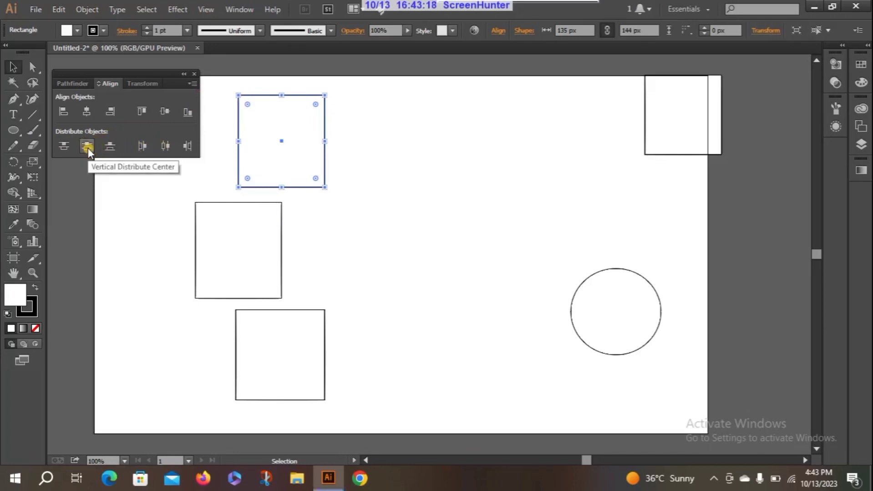
pyautogui.click(88, 148)
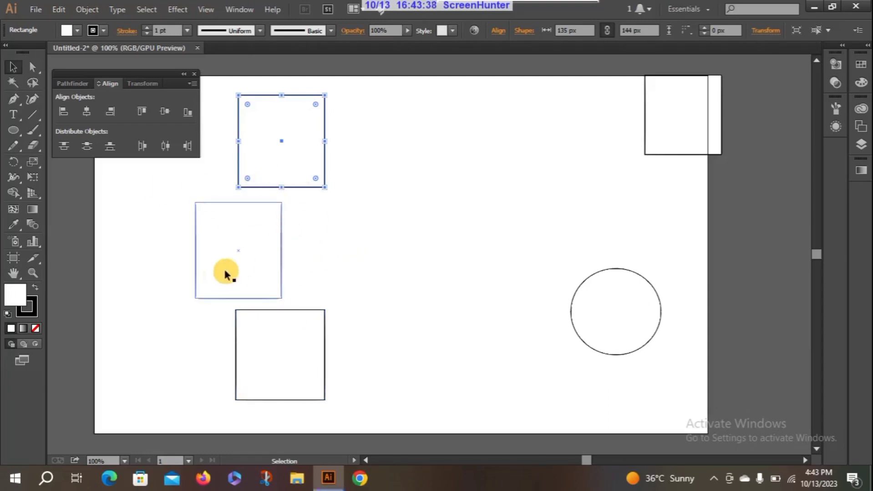
pyautogui.click(245, 248)
pyautogui.keyDown('shift'); pyautogui.click(283, 168); pyautogui.keyUp('shift')
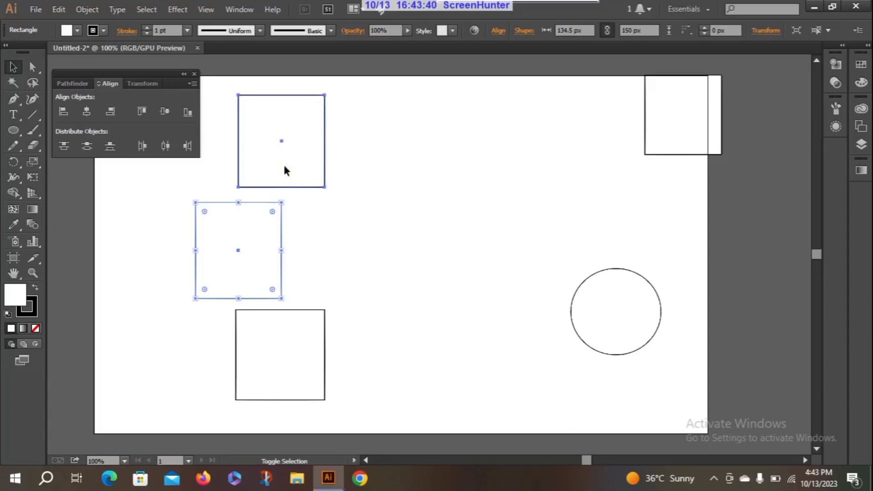
pyautogui.keyDown('shift'); pyautogui.click(290, 358); pyautogui.keyUp('shift')
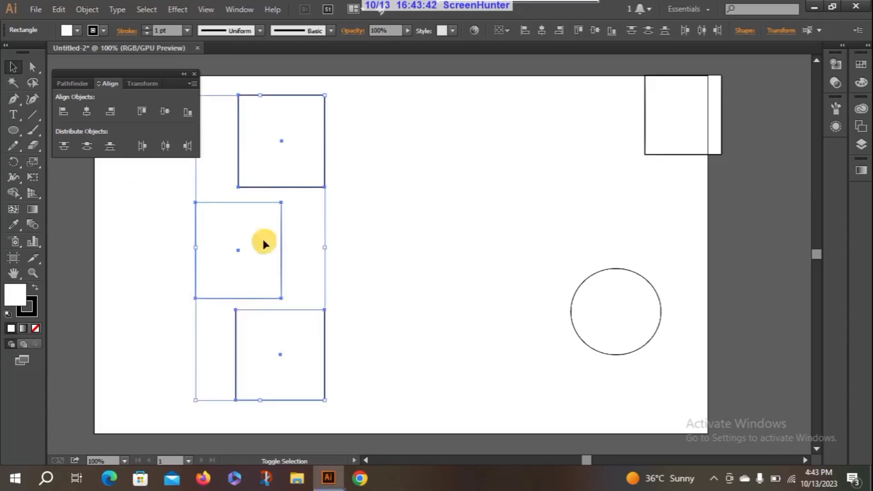
pyautogui.click(376, 269)
# Step: Move the stack's middle rectangle up into line just below the top one, and the lowest rectangle down near the artboard's bottom edge
pyautogui.moveTo(249, 247); pyautogui.dragTo(289, 232)
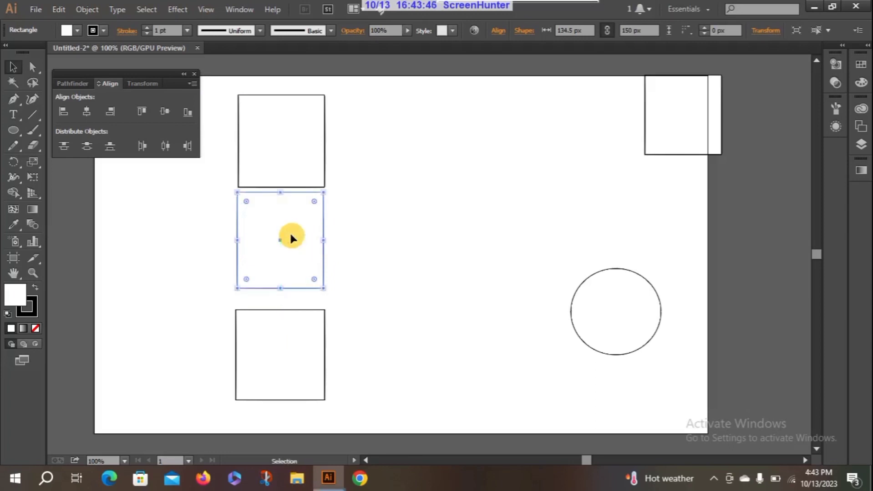
pyautogui.moveTo(298, 335); pyautogui.dragTo(298, 357)
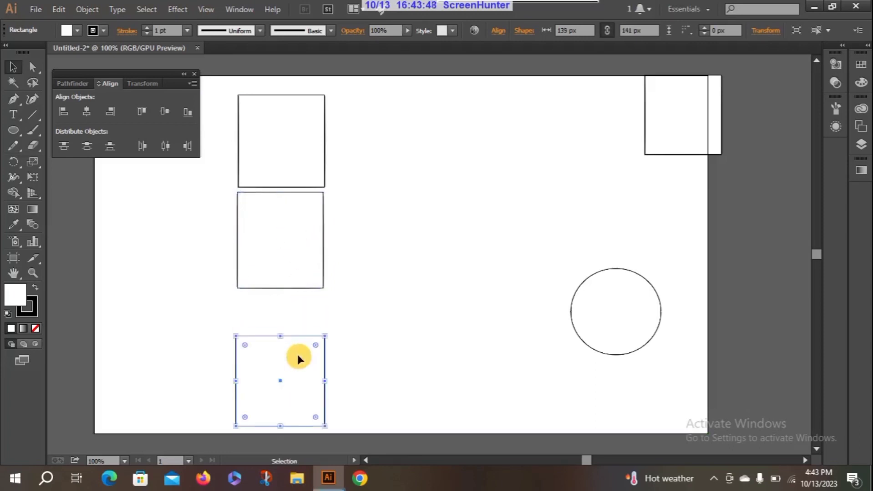
pyautogui.click(359, 303)
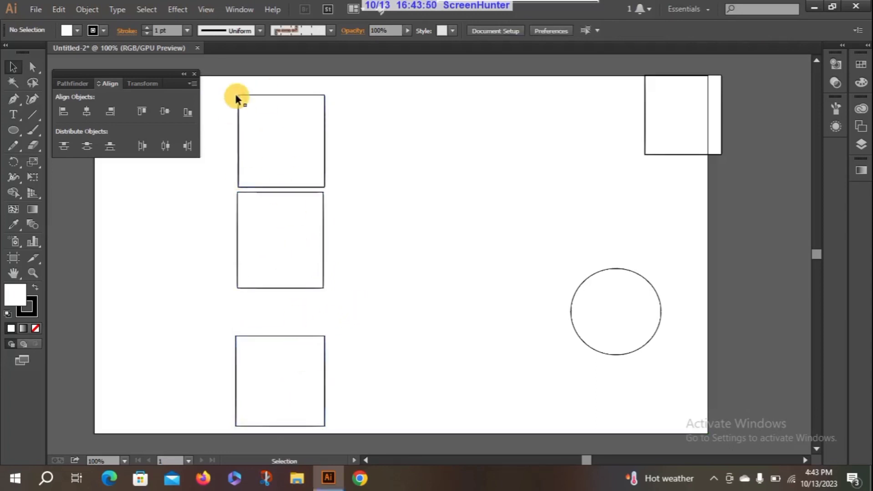
# Step: Distribute the three stacked rectangles evenly by their vertical centres and clear the selection
pyautogui.moveTo(236, 85); pyautogui.dragTo(343, 434)
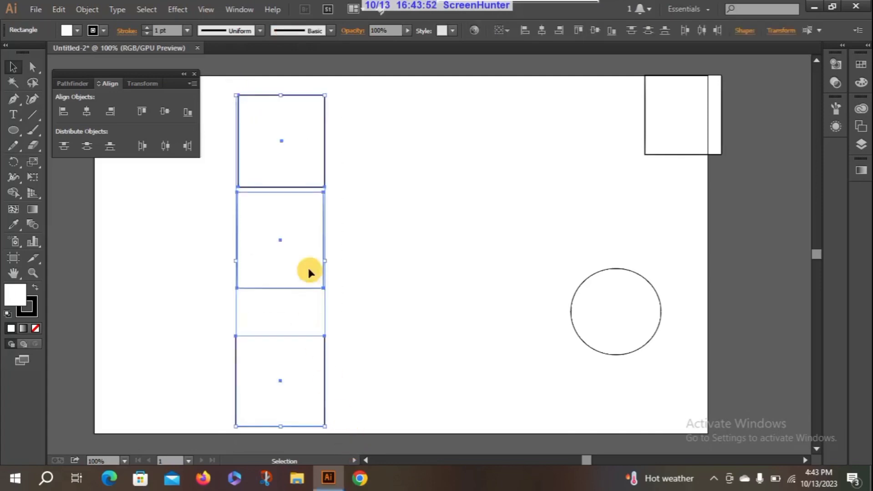
pyautogui.click(84, 146)
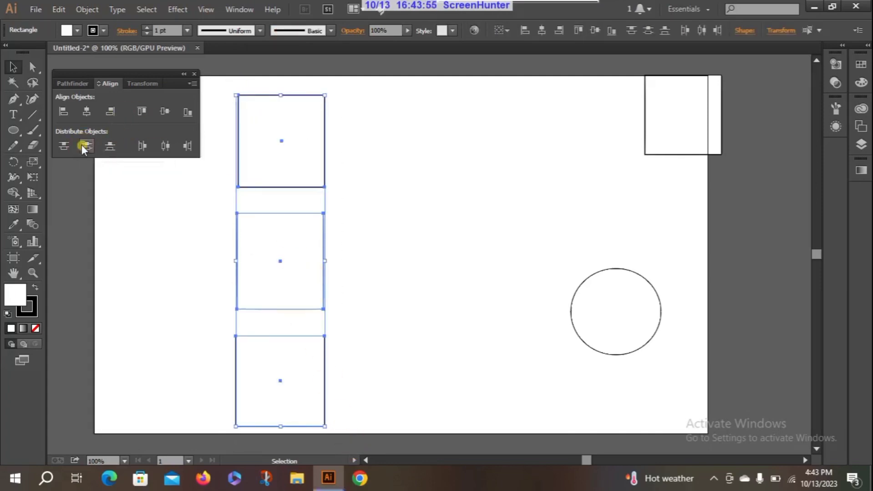
pyautogui.click(468, 203)
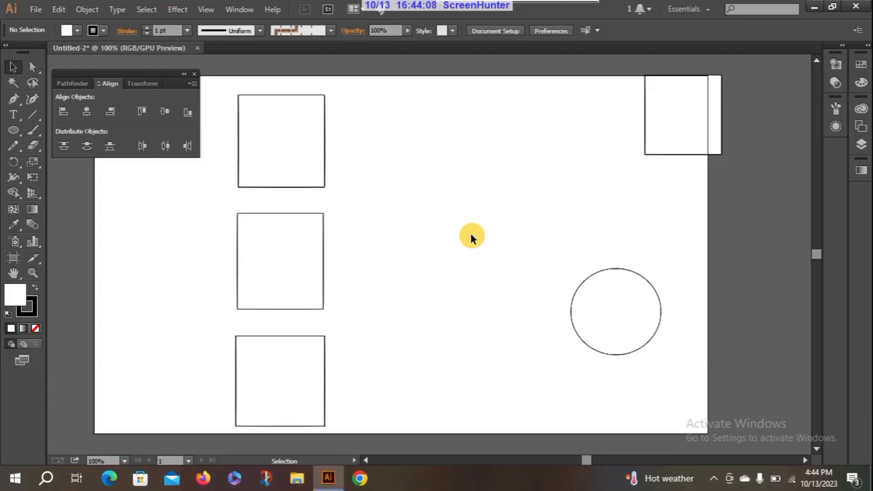
# Step: Move the stack's middle rectangle up towards the top one, distribute the three rectangles vertically by their bottom edges, and clear the selection
pyautogui.click(256, 173)
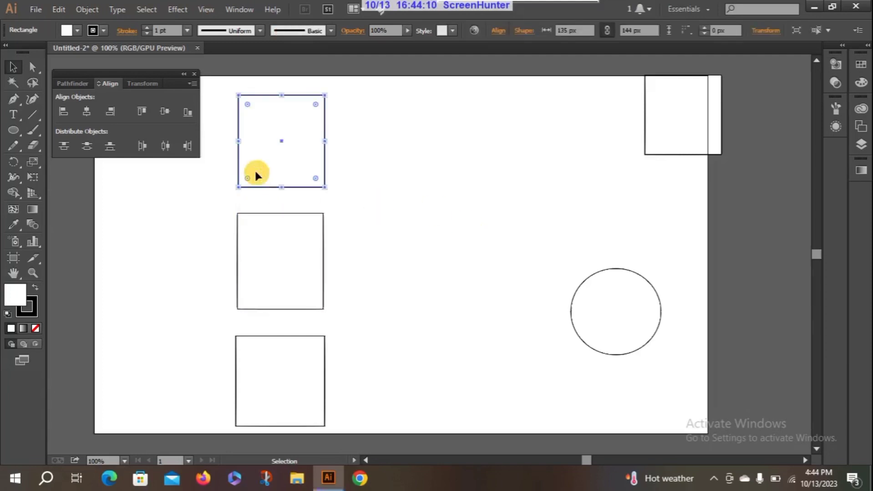
pyautogui.click(273, 268)
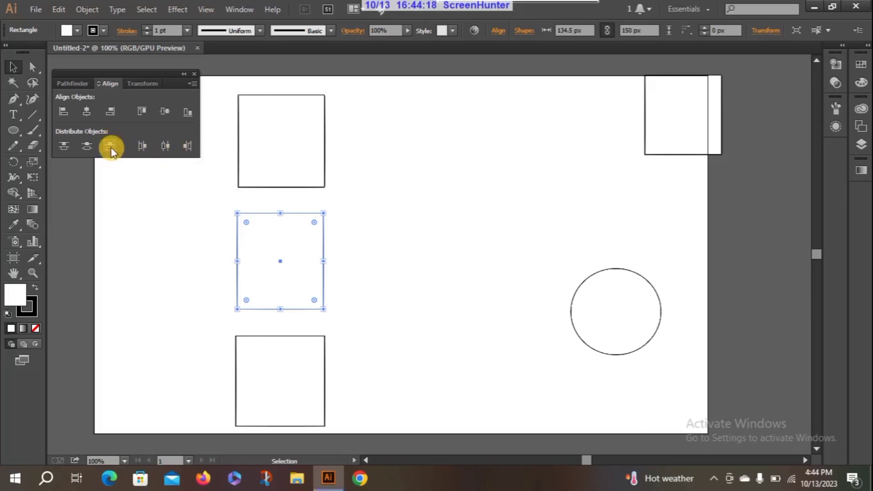
pyautogui.moveTo(288, 262)
pyautogui.mouseDown()
pyautogui.moveTo(288, 232)
pyautogui.moveTo(288, 248)
pyautogui.mouseUp()
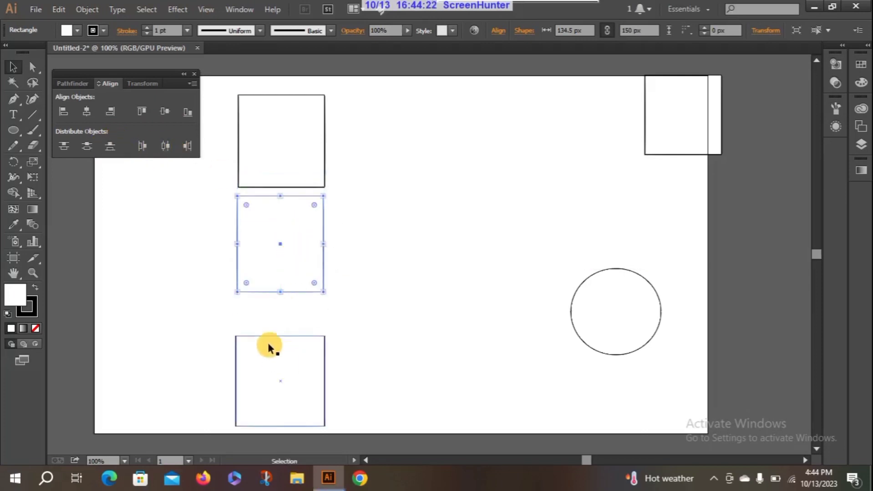
pyautogui.moveTo(338, 426); pyautogui.dragTo(229, 93)
pyautogui.click(110, 146)
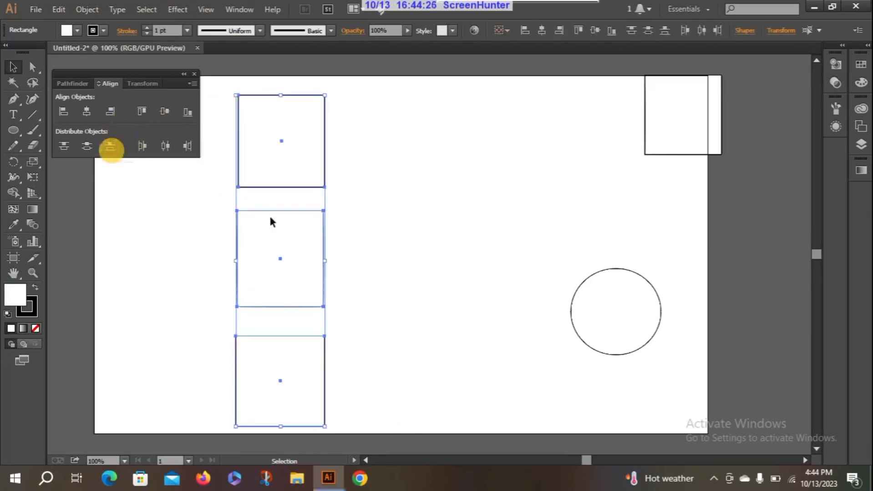
pyautogui.click(197, 279)
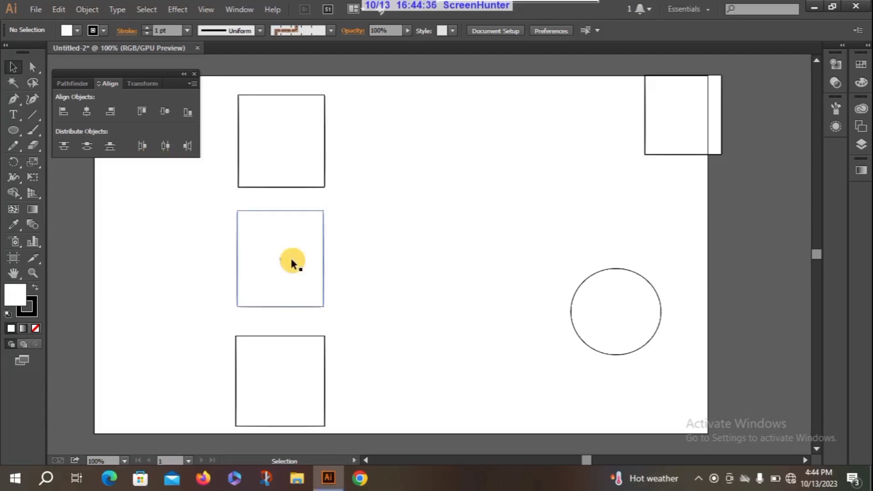
# Step: Offset the middle rectangle up and slightly right under the top one, and shift the lowest rectangle to the left
pyautogui.moveTo(293, 260); pyautogui.dragTo(298, 244)
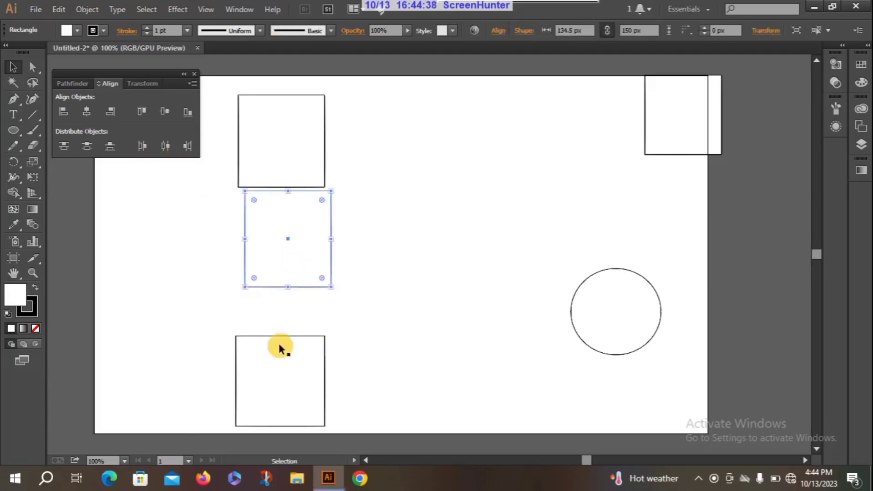
pyautogui.moveTo(262, 383)
pyautogui.mouseDown()
pyautogui.moveTo(239, 360)
pyautogui.moveTo(250, 360)
pyautogui.moveTo(209, 379)
pyautogui.moveTo(208, 396)
pyautogui.moveTo(246, 384)
pyautogui.mouseUp()
pyautogui.click(178, 293)
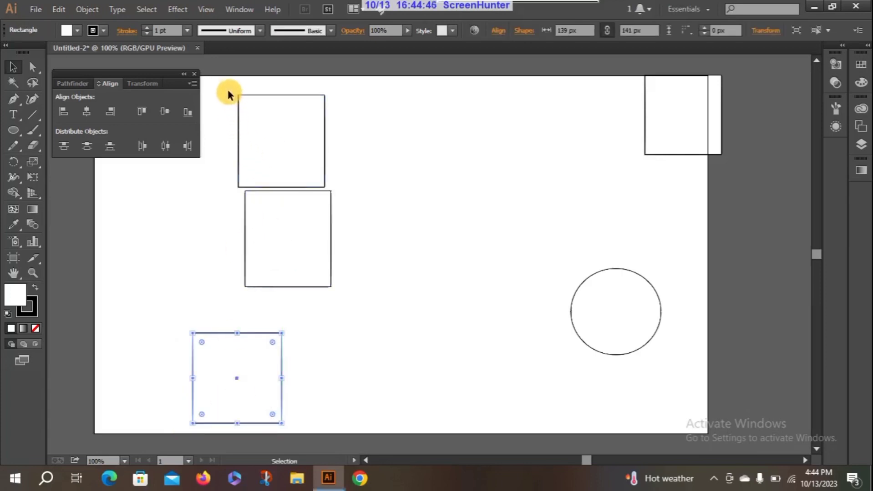
# Step: Distribute the three staggered rectangles horizontally by their left edges and clear the selection
pyautogui.moveTo(228, 86); pyautogui.dragTo(312, 432)
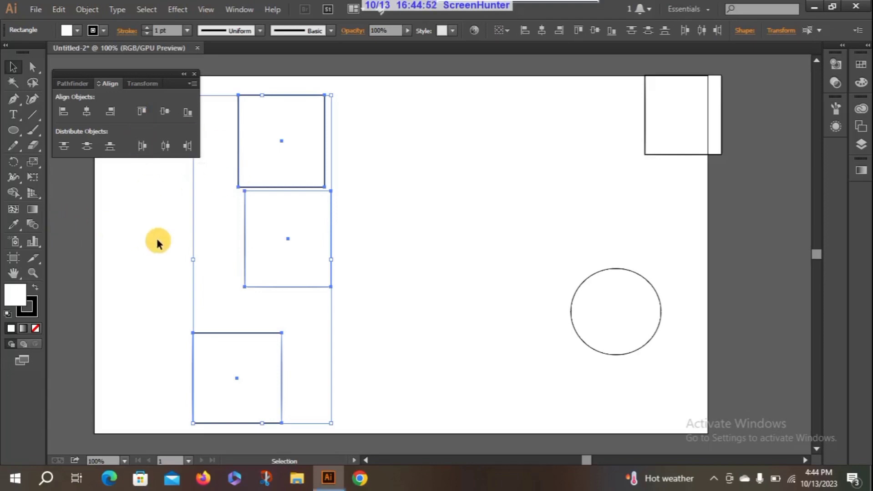
pyautogui.click(141, 146)
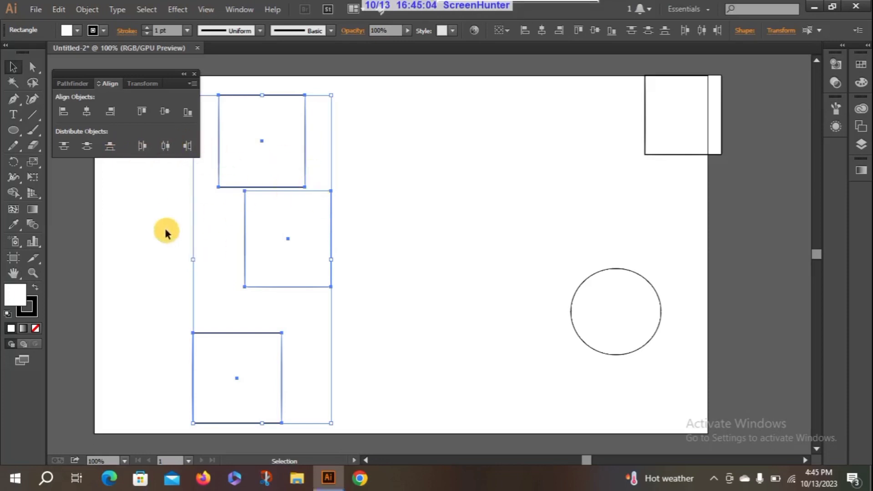
pyautogui.click(132, 275)
# Step: Move the middle and lowest rectangles roughly into a column under the top one, and distribute all three horizontally by their left edges
pyautogui.moveTo(296, 270); pyautogui.dragTo(273, 273)
pyautogui.moveTo(241, 363); pyautogui.dragTo(255, 351)
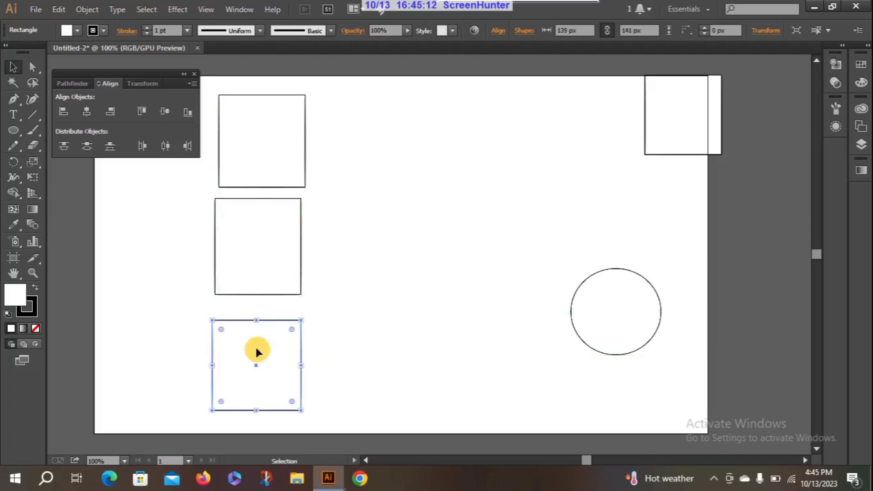
pyautogui.moveTo(208, 86); pyautogui.dragTo(309, 438)
pyautogui.click(143, 147)
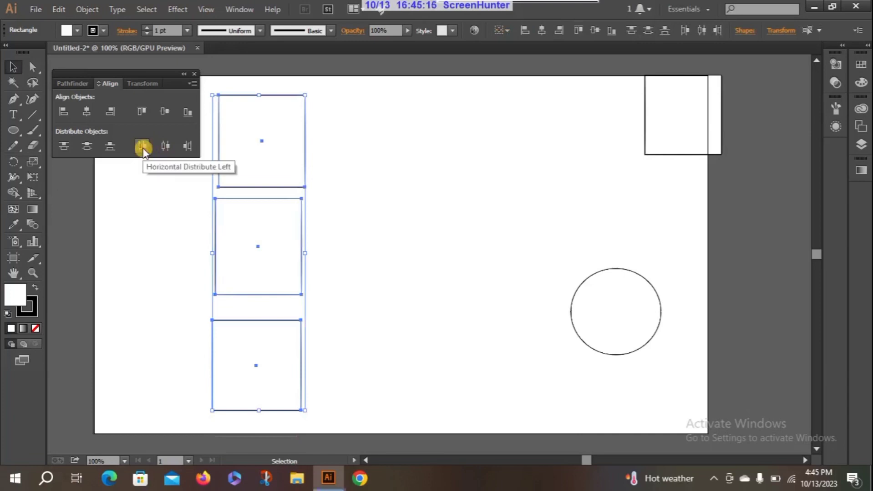
pyautogui.click(143, 146)
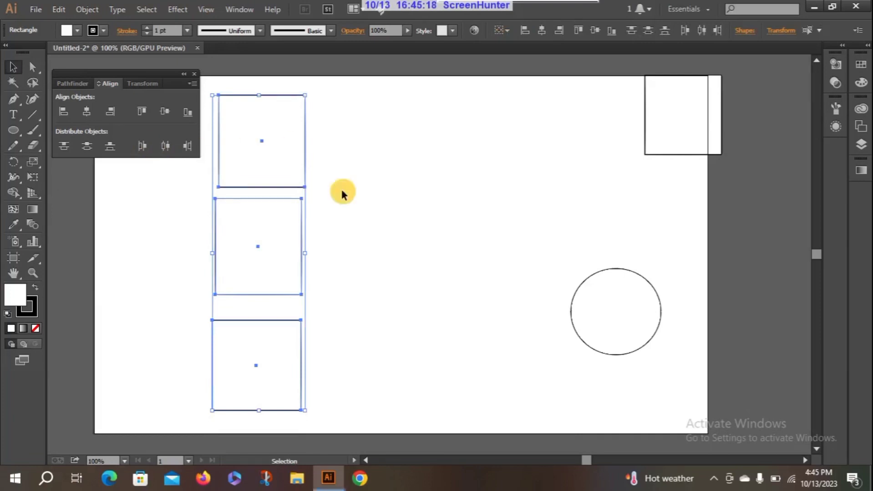
# Step: Distribute the three rectangles by their horizontal centres, and by their right edges after nudging the stack slightly down and right
pyautogui.click(165, 147)
pyautogui.click(273, 263)
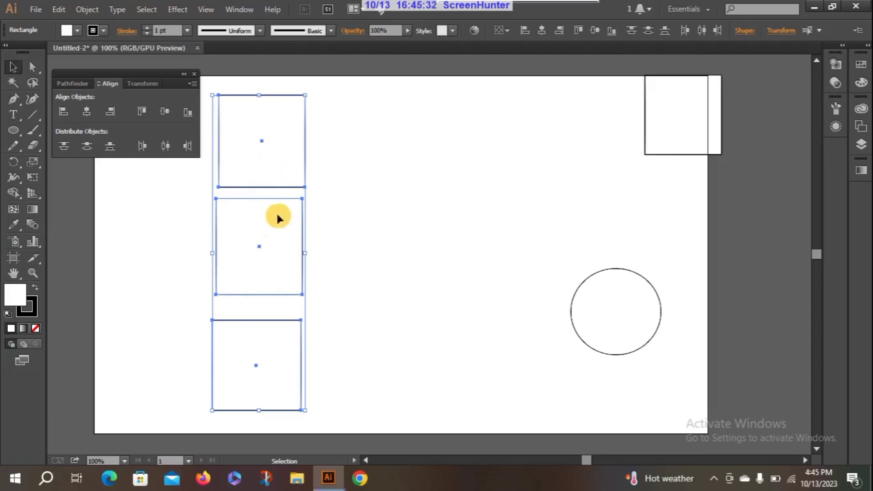
pyautogui.moveTo(253, 220)
pyautogui.mouseDown()
pyautogui.moveTo(424, 193)
pyautogui.moveTo(286, 228)
pyautogui.moveTo(257, 226)
pyautogui.mouseUp()
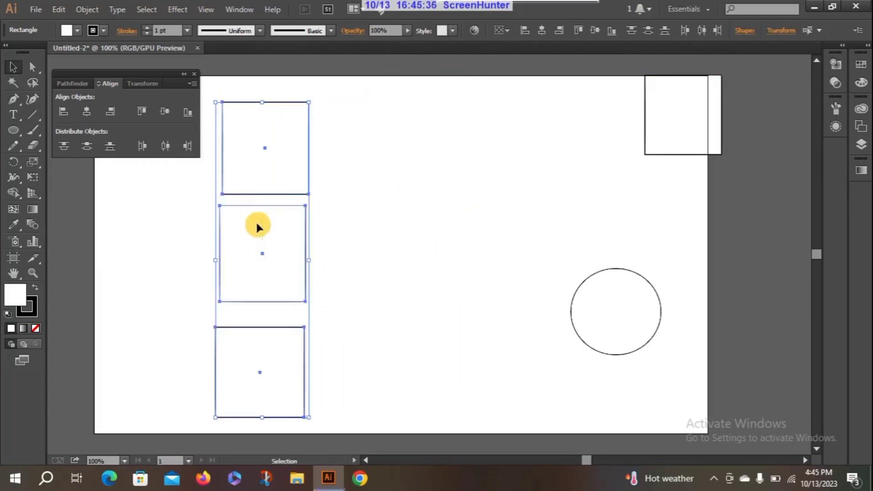
pyautogui.click(187, 145)
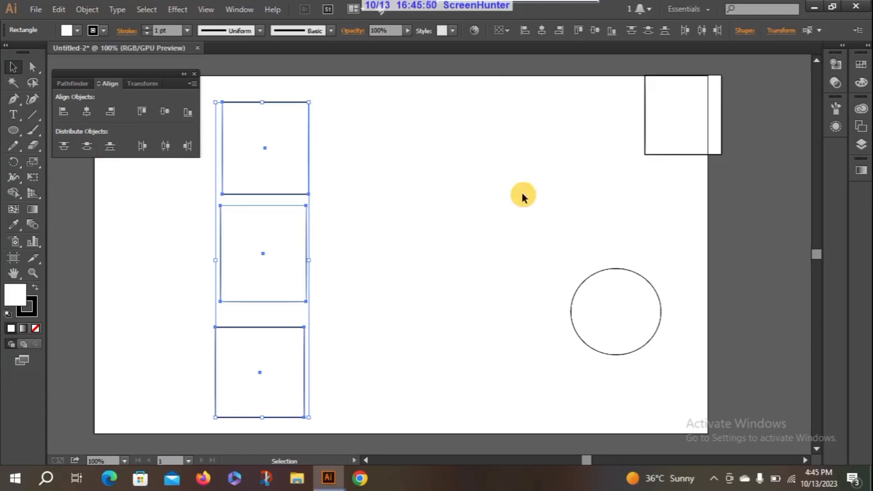
# Step: Move the small upper-right rectangle fully onto the artboard and place the circle directly below it, with nothing left selected
pyautogui.moveTo(691, 126); pyautogui.dragTo(573, 209)
pyautogui.moveTo(590, 321); pyautogui.dragTo(551, 287)
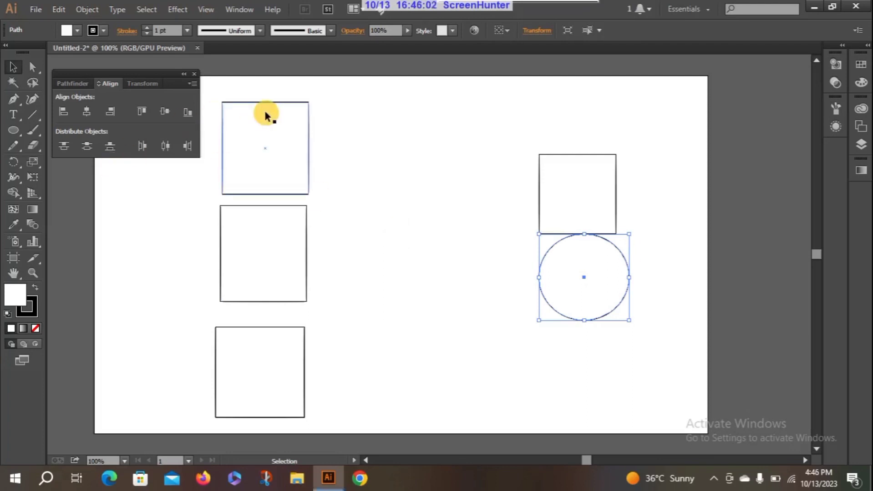
pyautogui.click(393, 217)
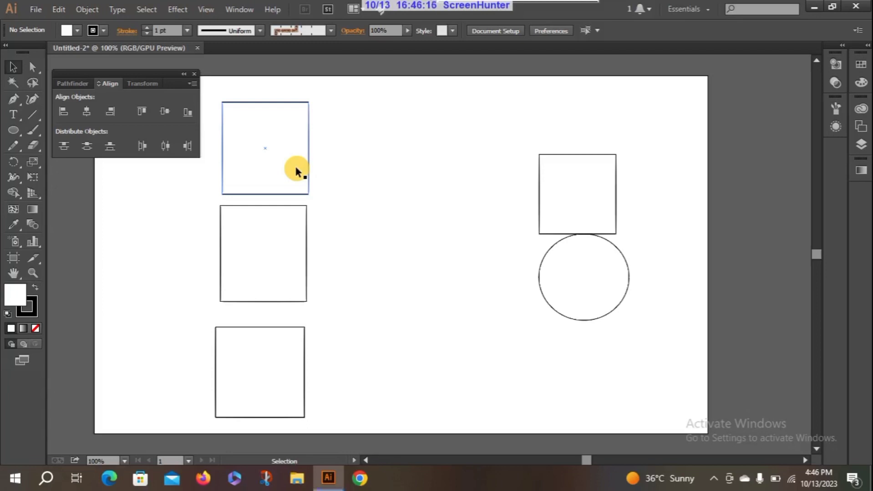
# Step: Move the stack's top rectangle to the artboard's upper middle and its middle rectangle near the artboard's left edge, and clear the selection
pyautogui.moveTo(296, 168); pyautogui.dragTo(477, 187)
pyautogui.hotkey('ctrl', 'z')
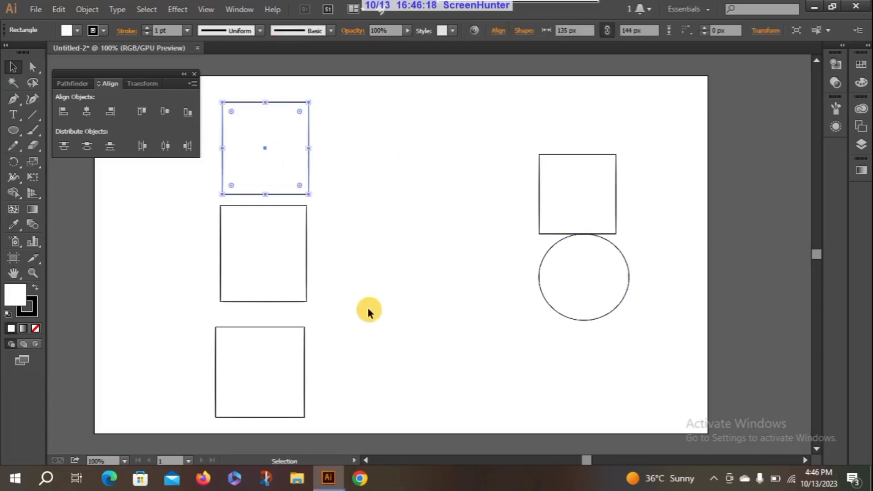
pyautogui.moveTo(272, 157); pyautogui.dragTo(417, 172)
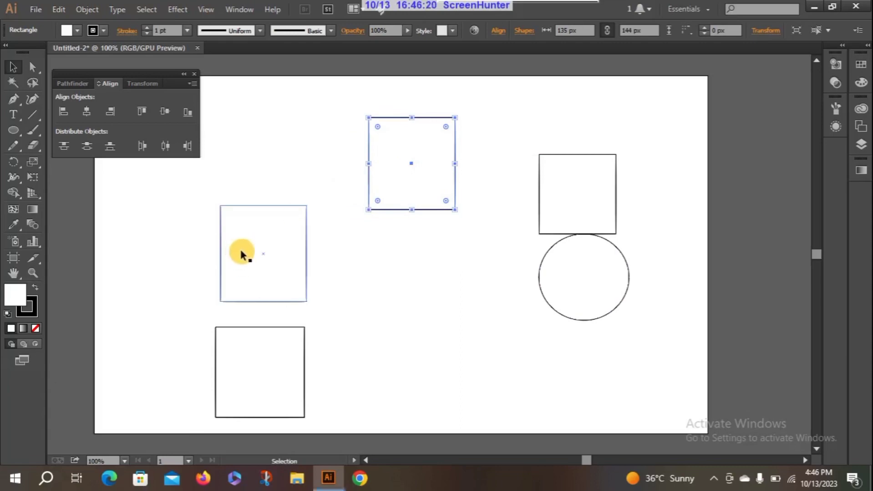
pyautogui.moveTo(244, 252); pyautogui.dragTo(127, 228)
pyautogui.click(232, 172)
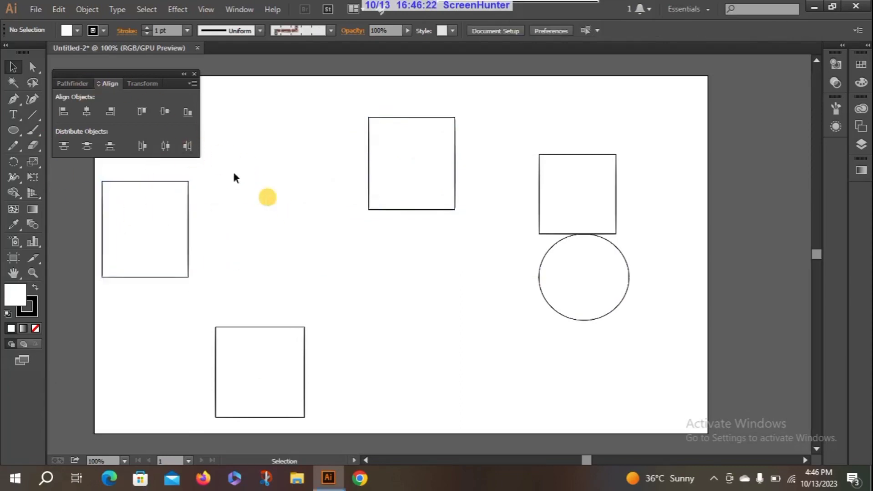
# Step: Switch to the Pathfinder options, bringing back the Align options briefly before returning to Pathfinder
pyautogui.click(71, 82)
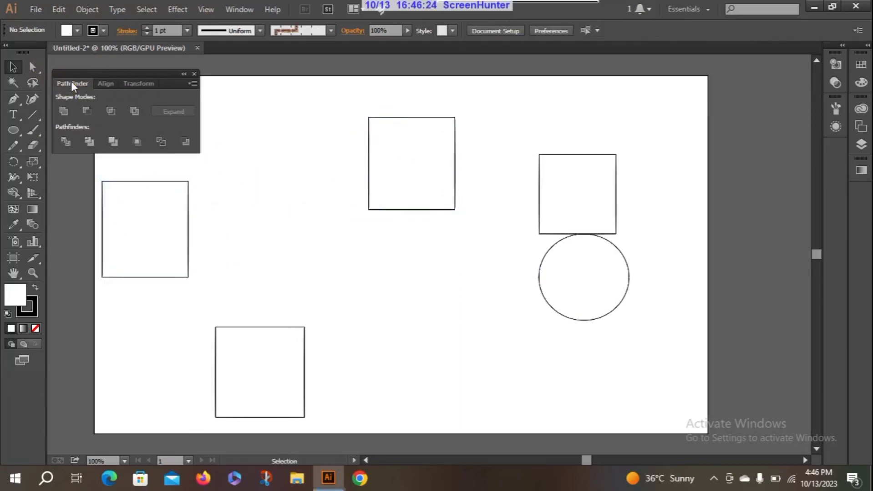
pyautogui.click(71, 82)
pyautogui.click(255, 6)
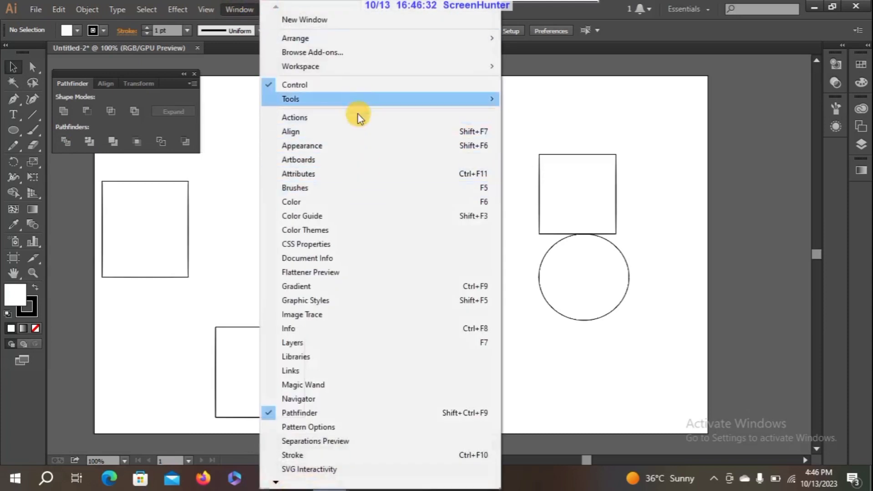
pyautogui.click(276, 481)
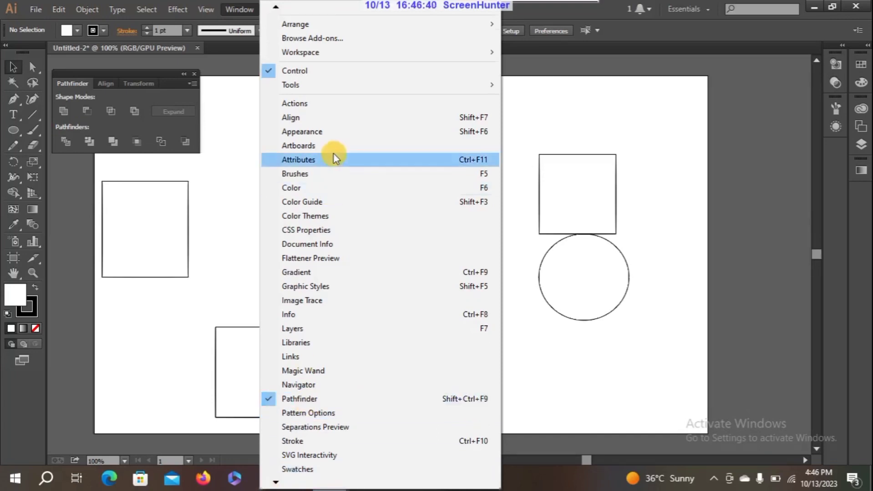
pyautogui.click(304, 122)
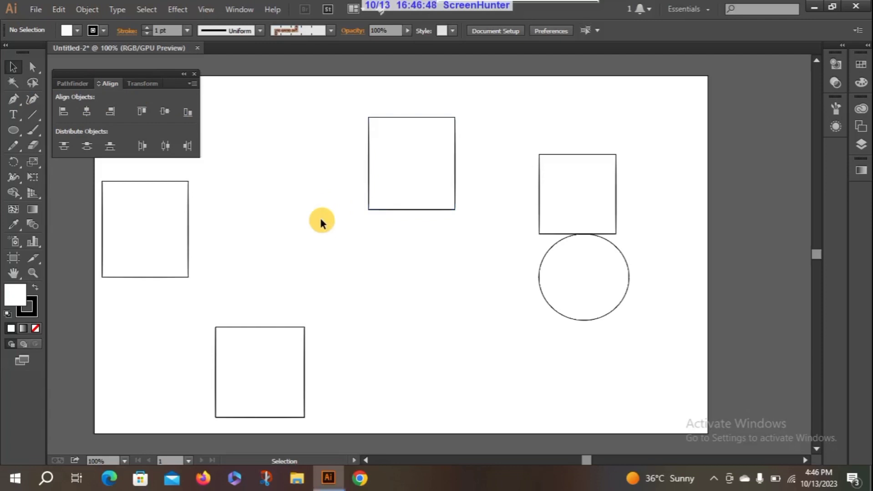
pyautogui.click(83, 82)
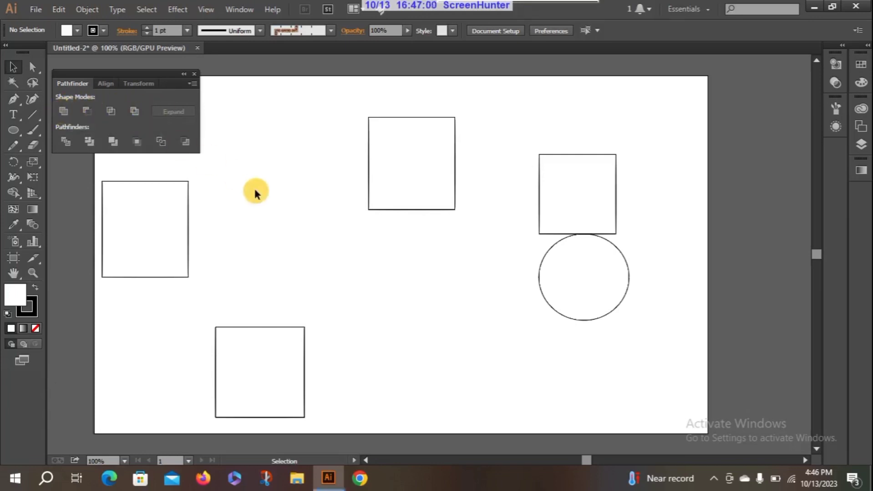
# Step: Move the leftmost rectangle to the artboard's upper area and overlap its lower-right corner with the upper-middle rectangle
pyautogui.moveTo(146, 237); pyautogui.dragTo(291, 144)
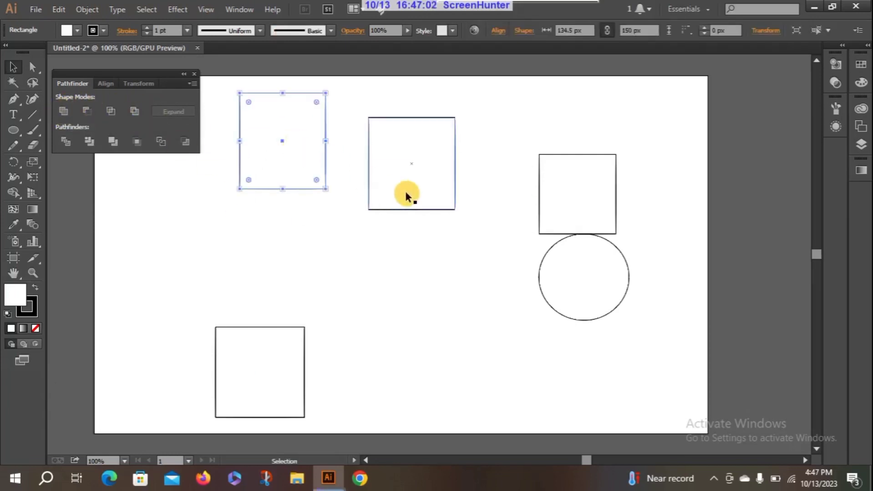
pyautogui.moveTo(405, 195); pyautogui.dragTo(339, 205)
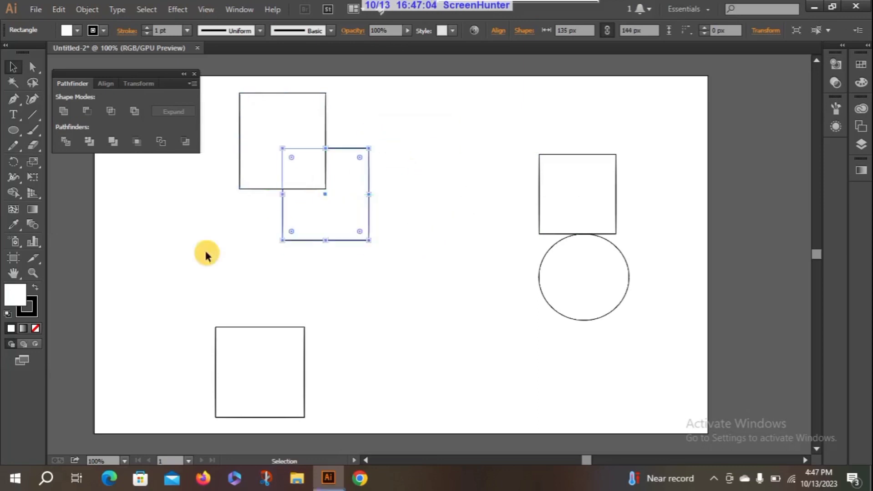
pyautogui.click(206, 255)
# Step: Unite the two overlapping rectangles into a single shape and clear the selection
pyautogui.moveTo(220, 89); pyautogui.dragTo(399, 266)
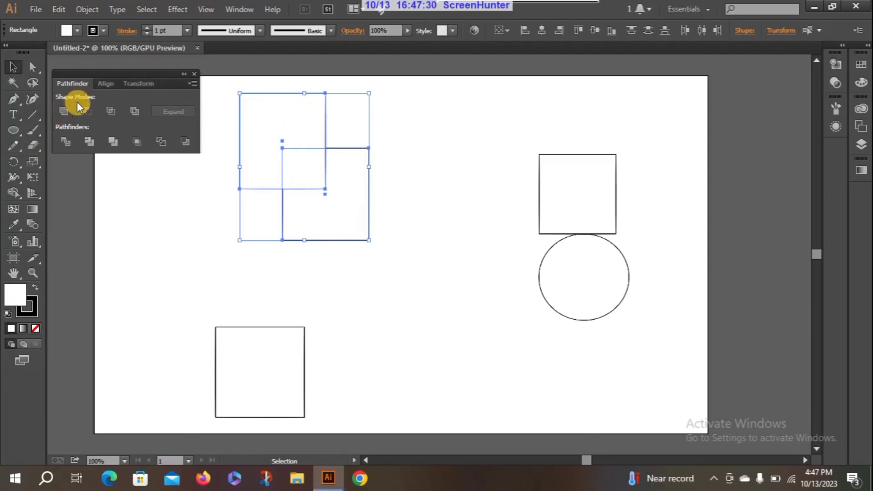
pyautogui.click(64, 111)
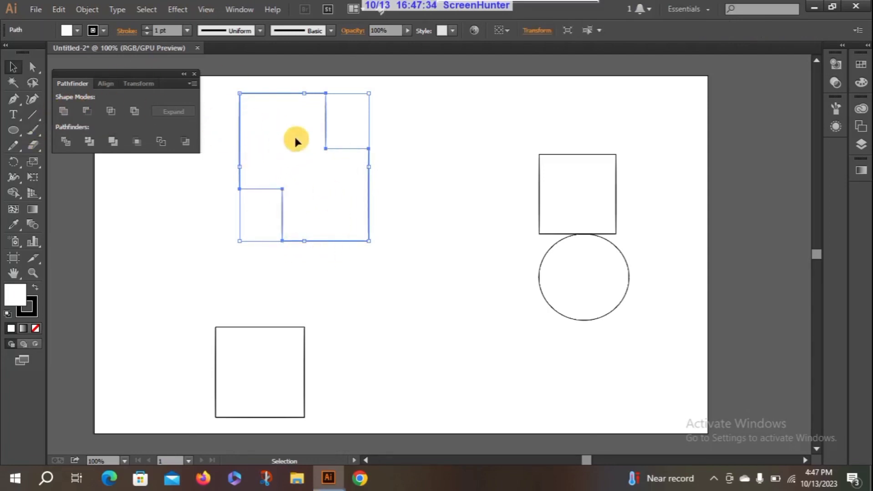
pyautogui.click(194, 268)
# Step: Move the united shape to the right and back to the left to show it as one object
pyautogui.moveTo(289, 142); pyautogui.dragTo(340, 125)
pyautogui.click(265, 216)
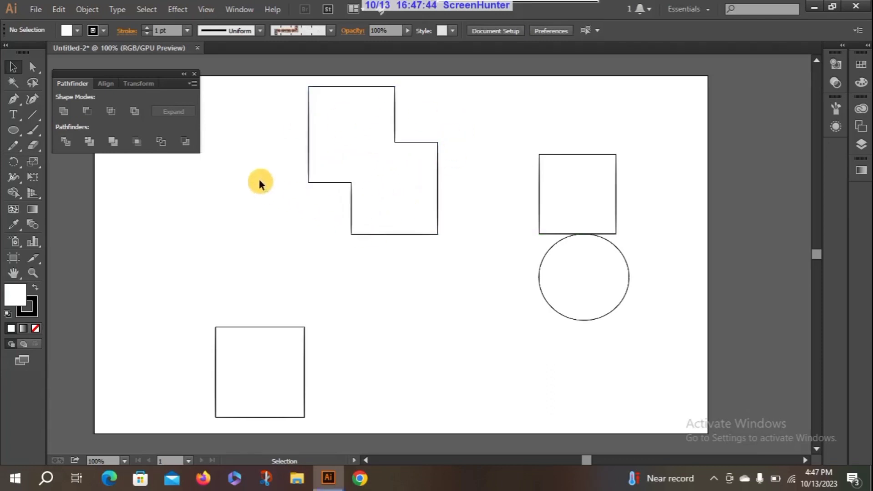
pyautogui.moveTo(353, 136); pyautogui.dragTo(284, 138)
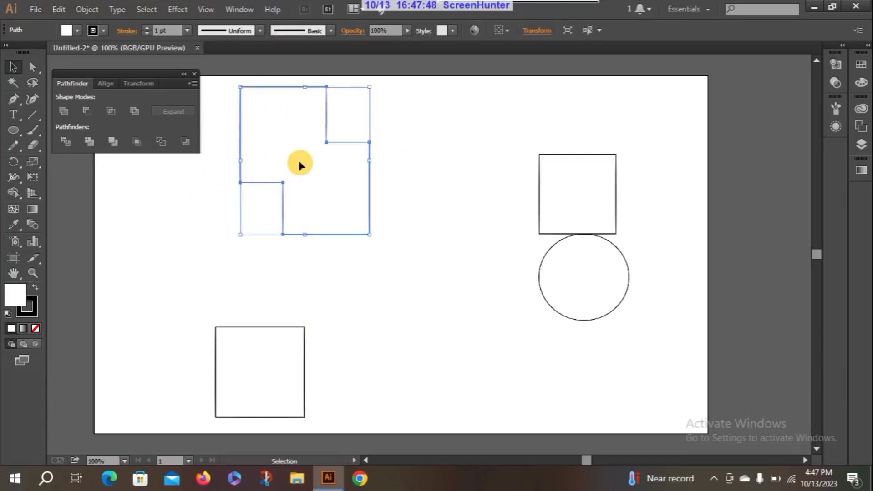
# Step: Undo the recent moves of the united shape
pyautogui.hotkey('ctrl', 'z')
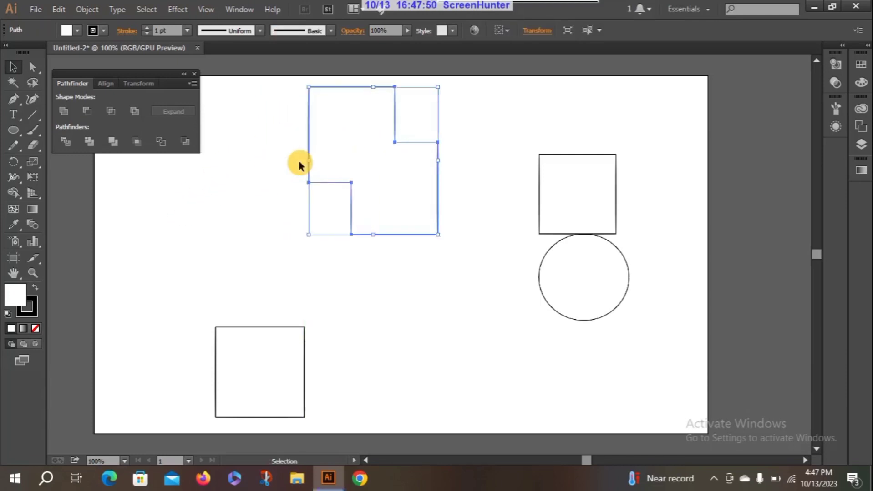
pyautogui.press('ctrl')
pyautogui.press('z')
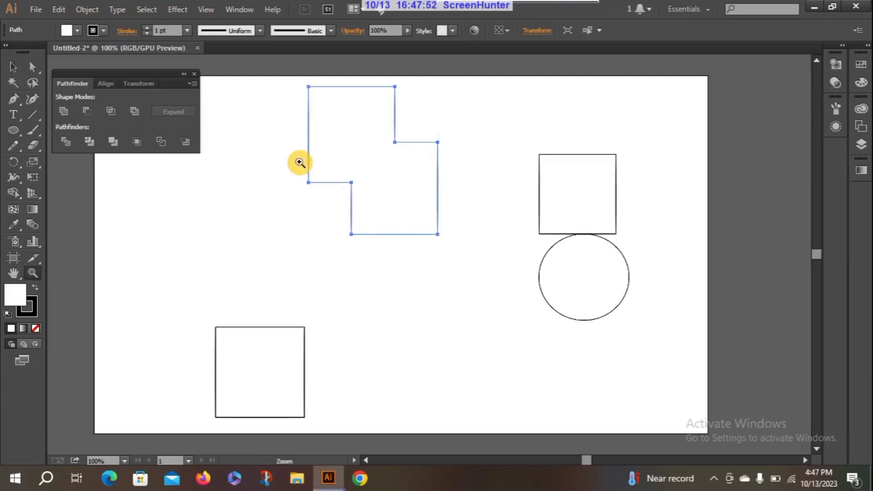
pyautogui.hotkey('ctrl', 'z')
pyautogui.hotkey('ctrl', 'z')
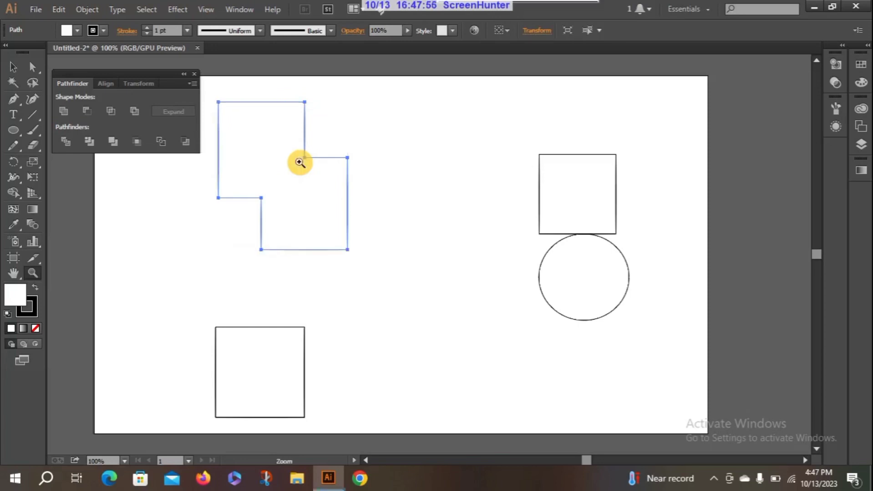
pyautogui.press('ctrl')
pyautogui.hotkey('ctrl', 'z')
pyautogui.hotkey('ctrl', 'z')
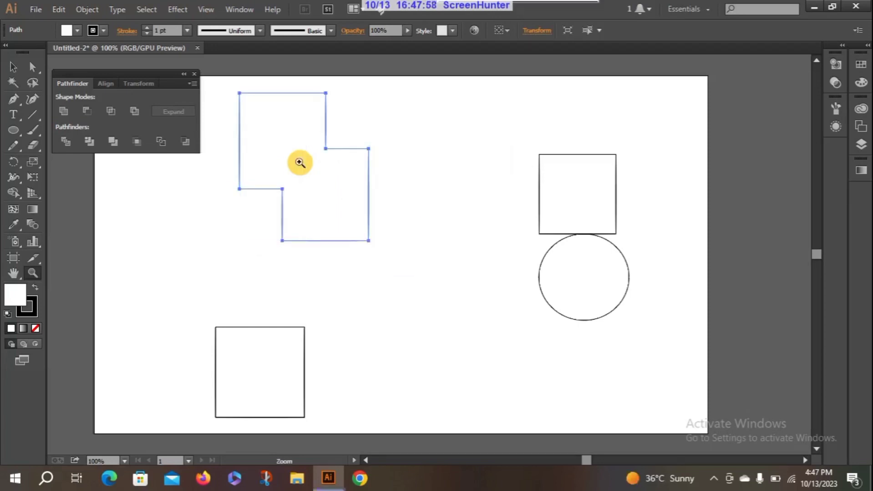
# Step: Undo the union and the earlier overlap, and move the upper-middle rectangle back over the lower-right corner of the upper-left rectangle
pyautogui.hotkey('ctrl', 'z')
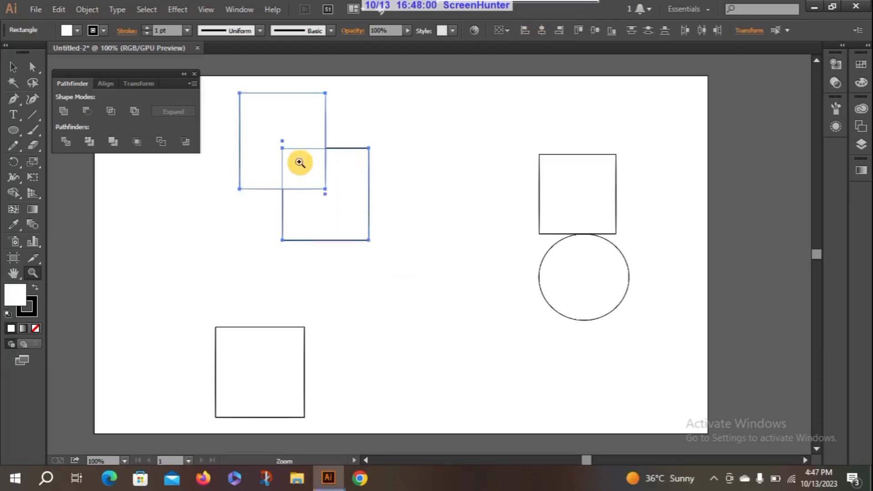
pyautogui.hotkey('ctrl', 'z')
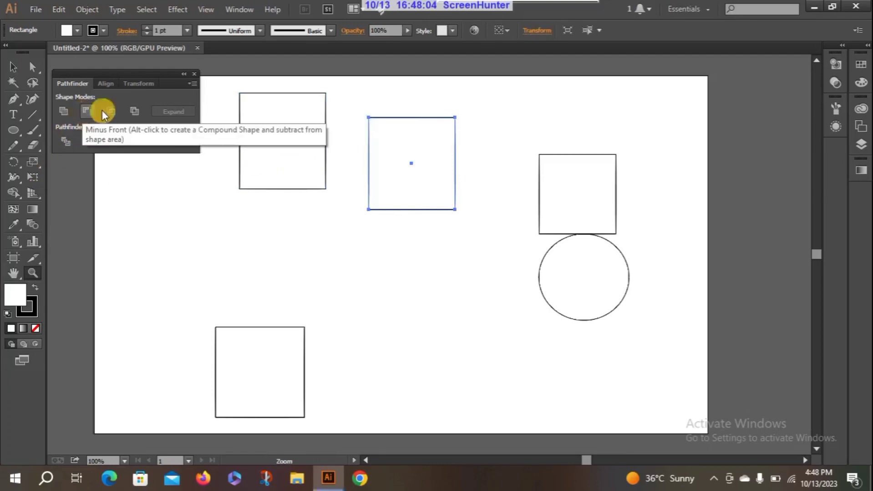
pyautogui.click(390, 176)
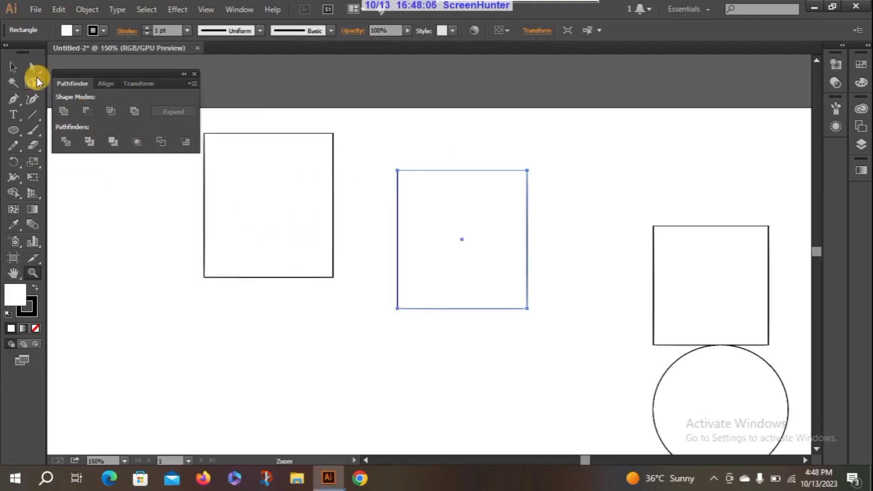
pyautogui.click(12, 66)
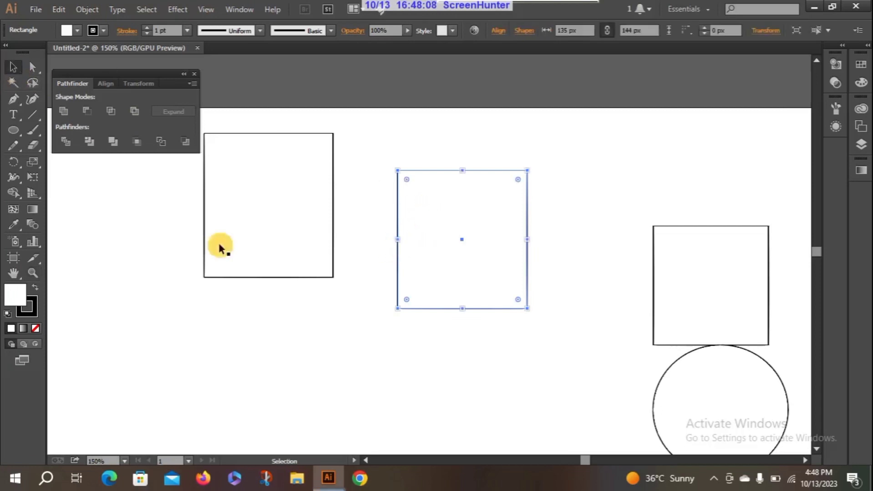
pyautogui.click(124, 461)
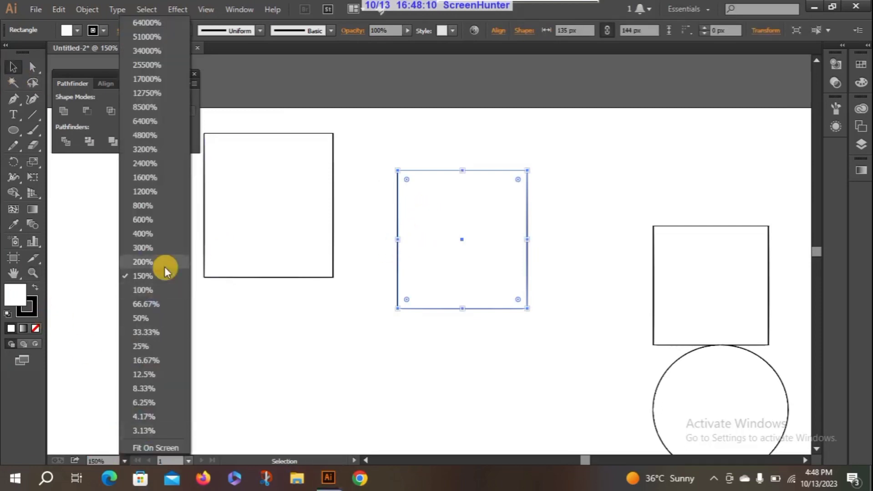
pyautogui.click(160, 289)
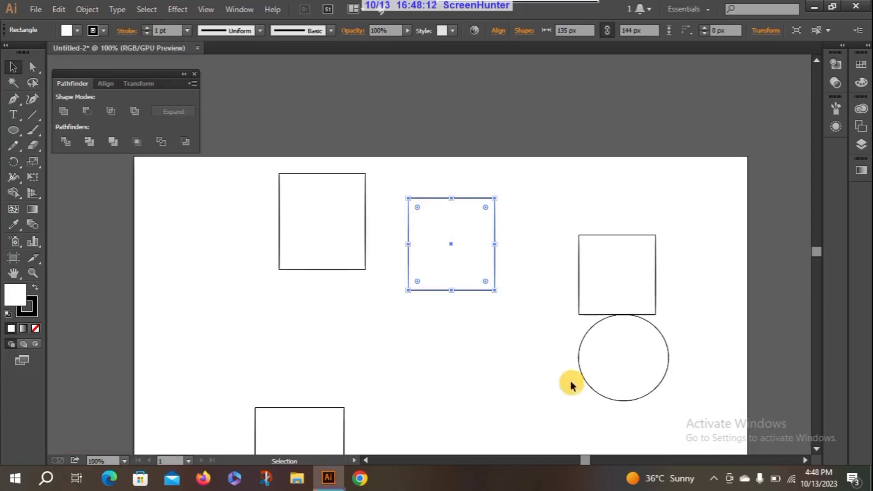
pyautogui.moveTo(816, 247); pyautogui.dragTo(816, 251)
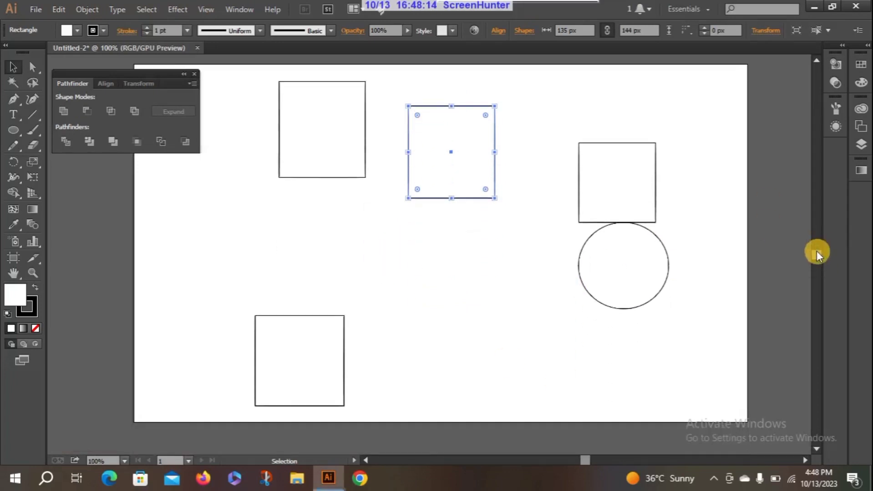
pyautogui.moveTo(466, 183); pyautogui.dragTo(363, 216)
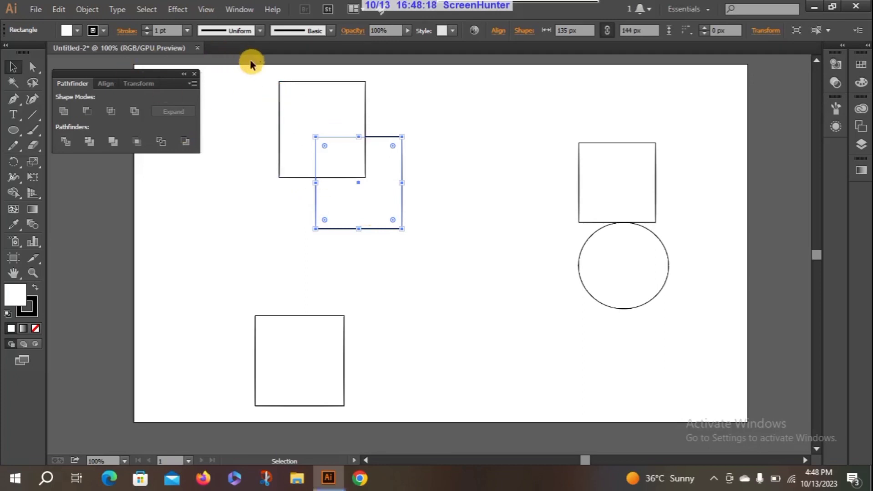
# Step: Try Minus Front on the two overlapping rectangles, undo the subtraction and clear the selection
pyautogui.moveTo(254, 78); pyautogui.dragTo(427, 256)
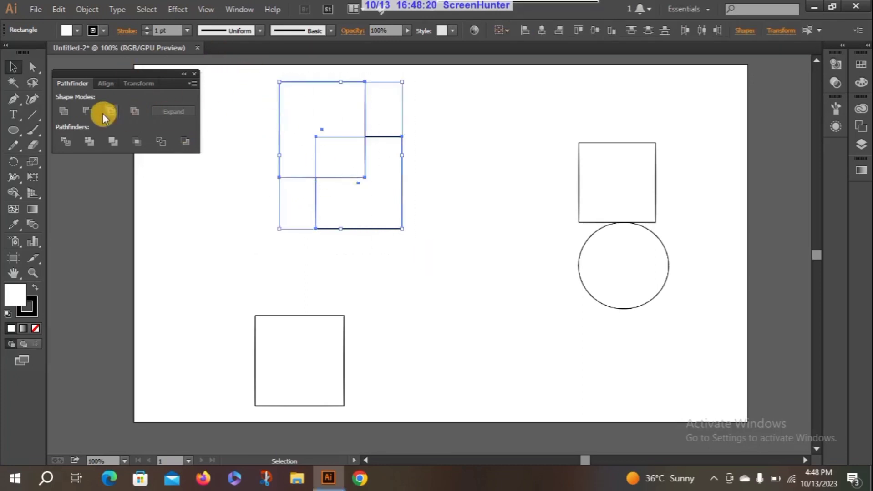
pyautogui.click(86, 111)
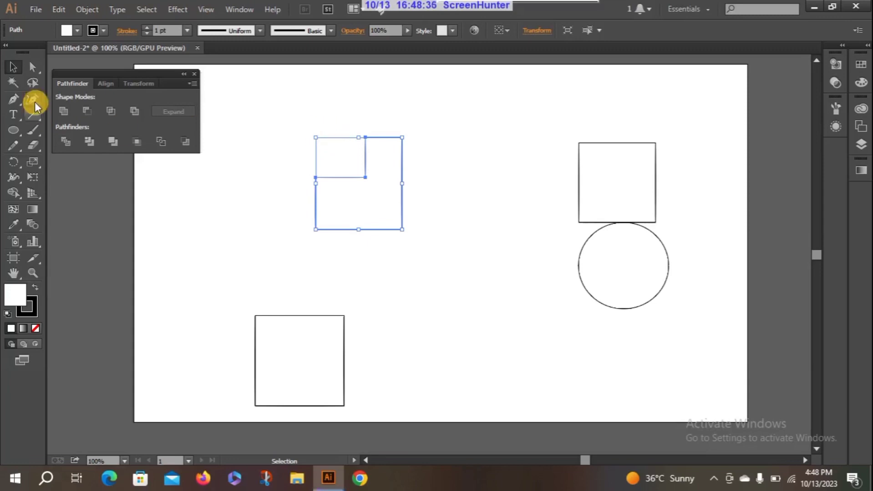
pyautogui.click(86, 112)
pyautogui.click(269, 219)
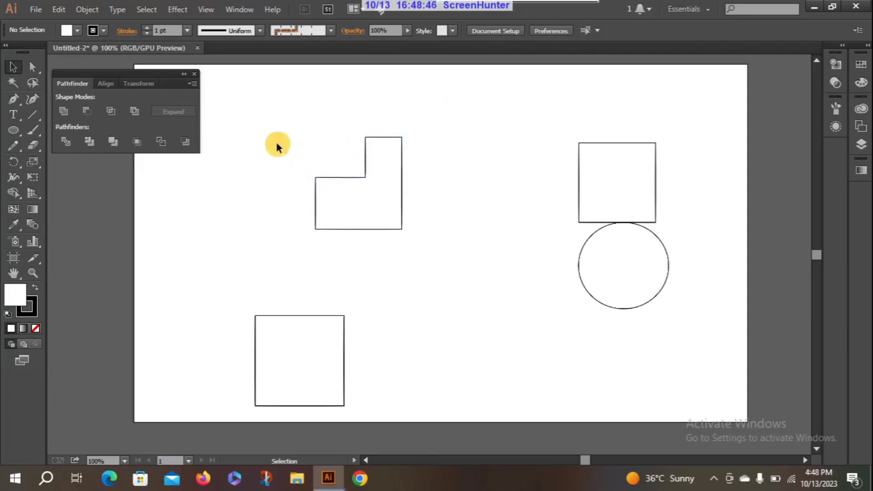
pyautogui.hotkey('ctrl', 'z')
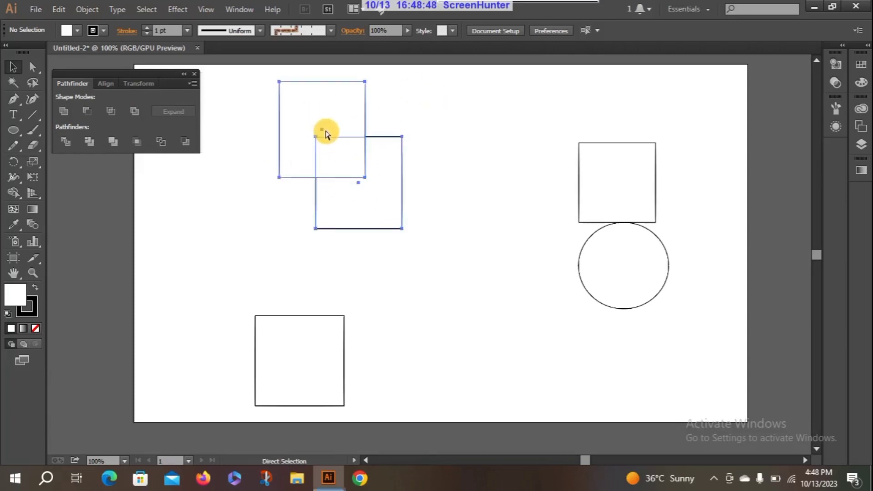
pyautogui.click(213, 182)
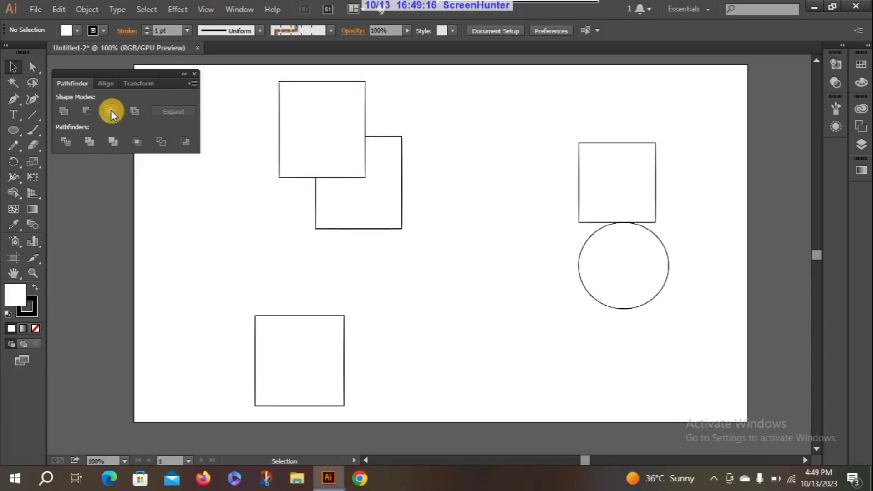
# Step: Intersect the two overlapping rectangles and move the remaining overlap piece slightly upward
pyautogui.moveTo(257, 76); pyautogui.dragTo(431, 253)
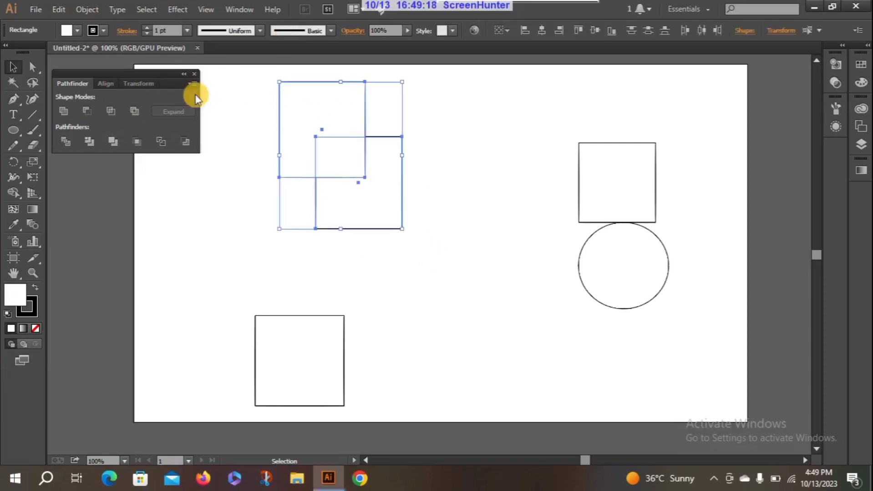
pyautogui.click(110, 111)
pyautogui.click(292, 196)
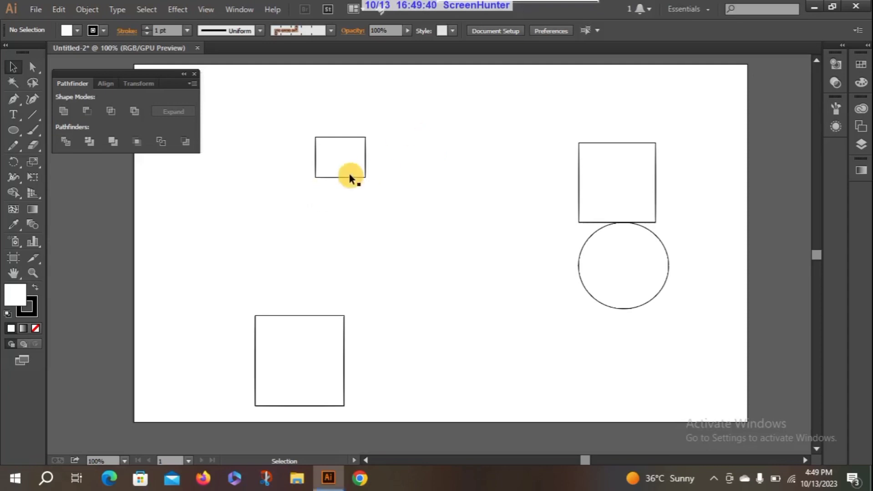
pyautogui.moveTo(338, 158); pyautogui.dragTo(336, 142)
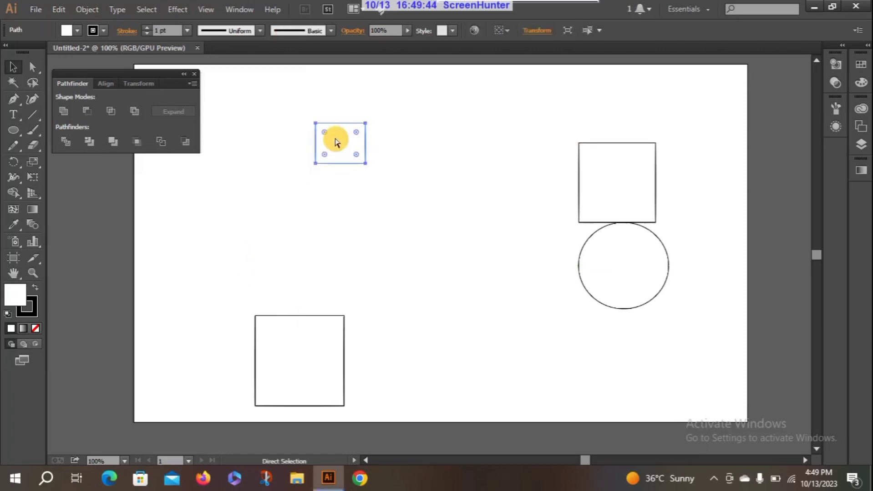
# Step: Undo the move and the intersection of the two rectangles, and clear the selection
pyautogui.hotkey('ctrl', 'z')
pyautogui.hotkey('ctrl', 'z')
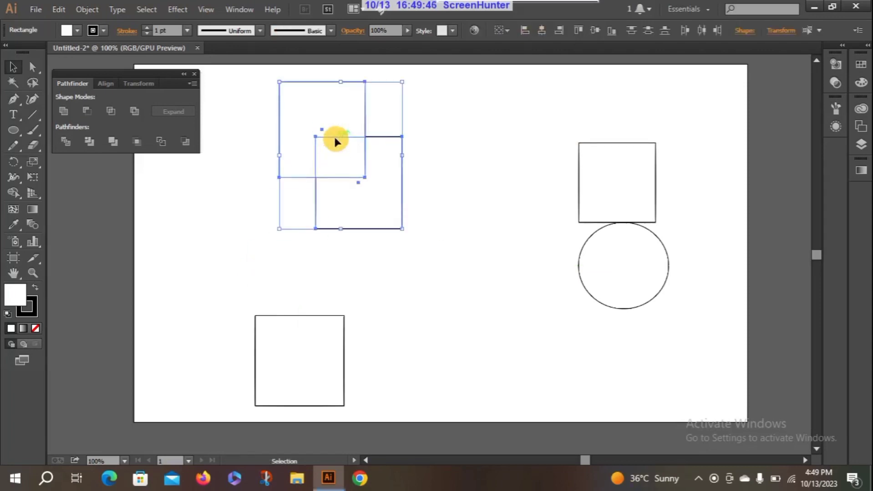
pyautogui.click(230, 205)
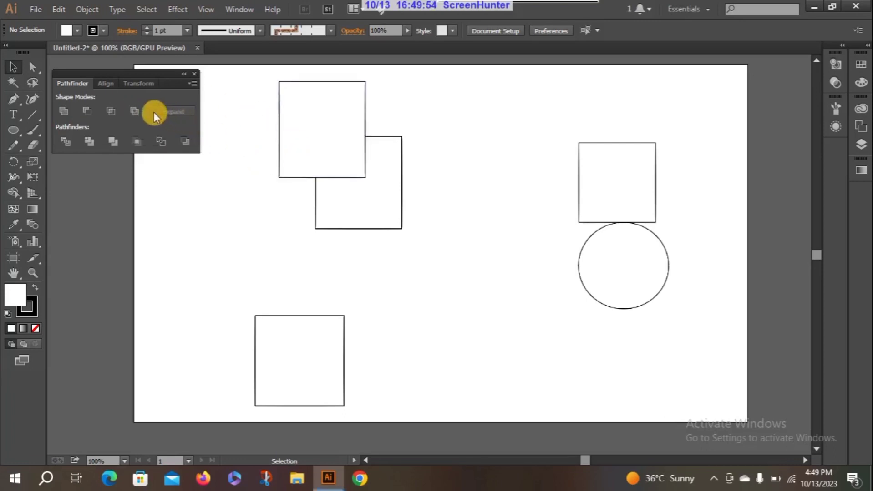
# Step: Apply the Exclude shape mode to the two overlapping rectangles and clear the selection
pyautogui.moveTo(250, 80); pyautogui.dragTo(423, 256)
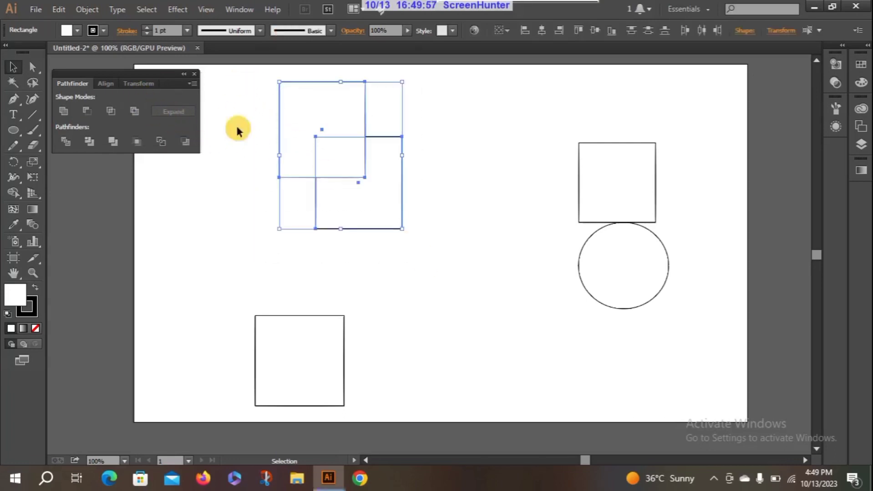
pyautogui.click(134, 112)
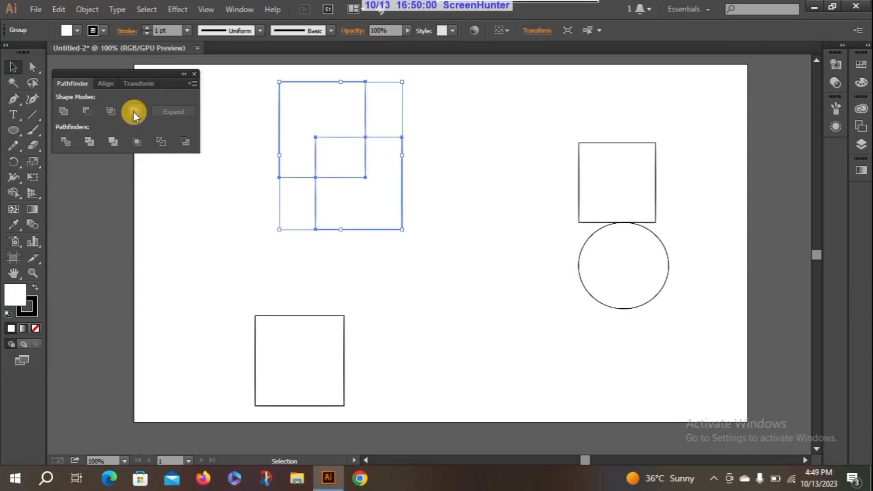
pyautogui.click(214, 230)
pyautogui.moveTo(253, 74); pyautogui.dragTo(371, 244)
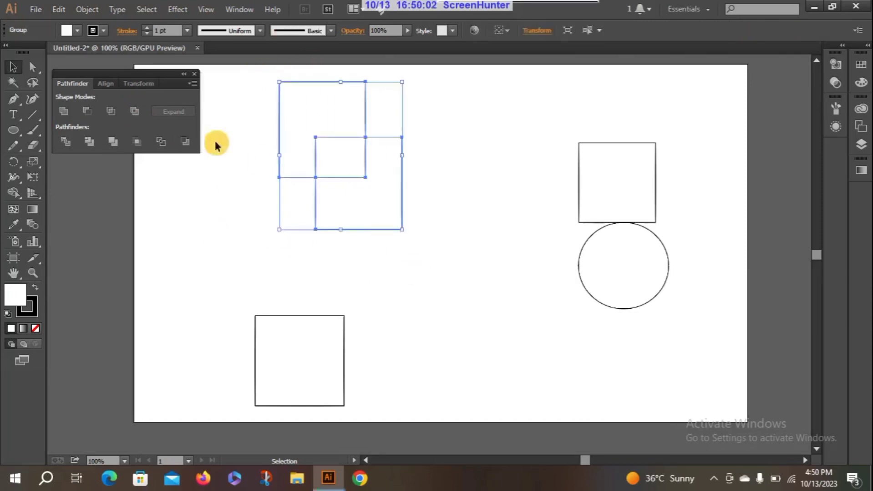
pyautogui.click(136, 110)
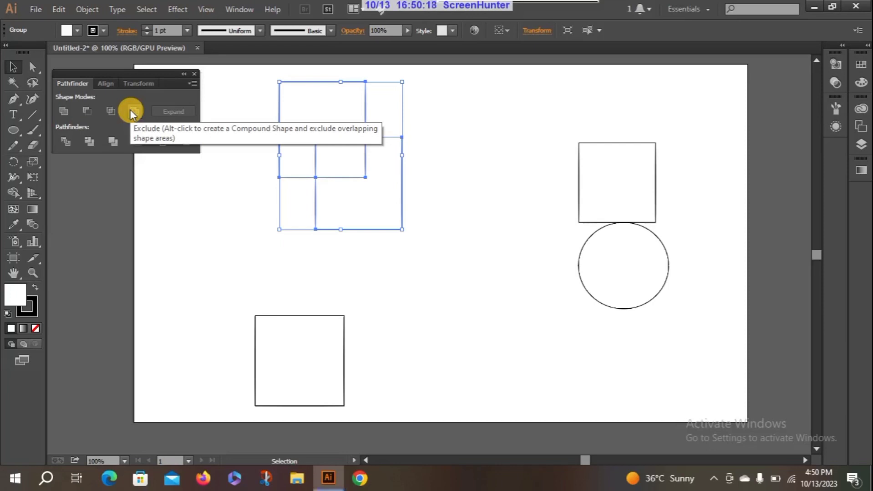
pyautogui.click(136, 109)
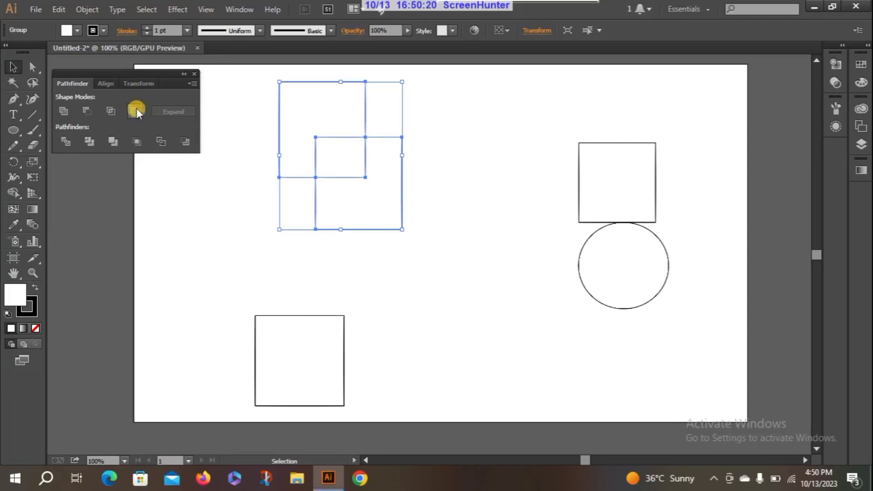
pyautogui.click(247, 220)
# Step: Move the excluded rectangle group around the artboard and back to the upper-left area, and clear the selection
pyautogui.moveTo(373, 167); pyautogui.dragTo(347, 180)
pyautogui.click(420, 169)
pyautogui.moveTo(450, 144); pyautogui.dragTo(269, 129)
pyautogui.click(226, 209)
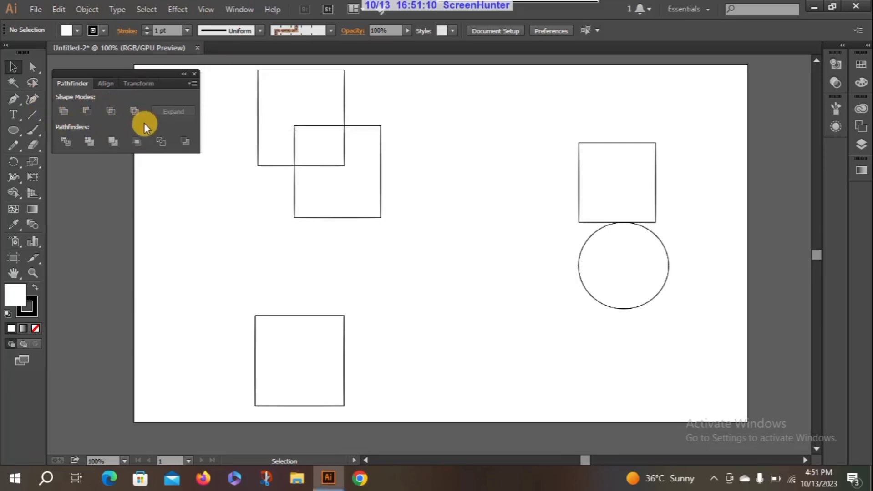
# Step: Undo the last move of the excluded group and move it to the artboard's upper-left area again
pyautogui.press('z')
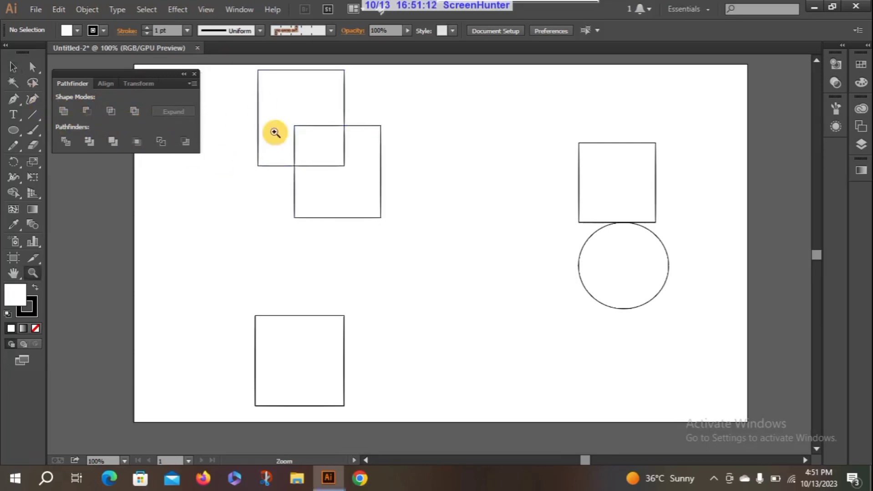
pyautogui.hotkey('ctrl', 'z')
pyautogui.click(17, 79)
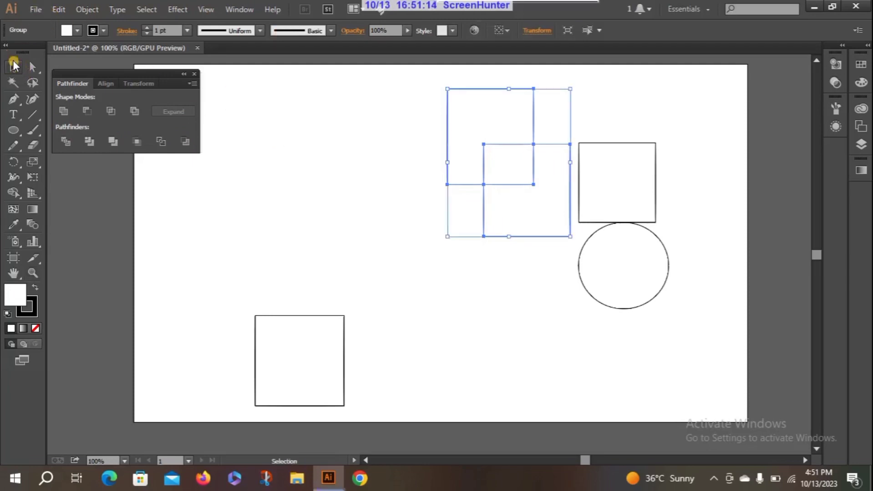
pyautogui.click(289, 214)
pyautogui.moveTo(492, 116); pyautogui.dragTo(294, 104)
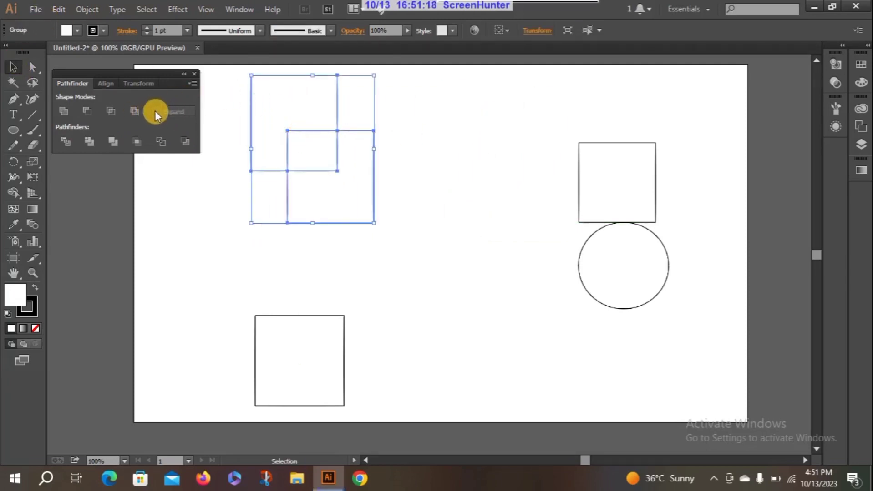
# Step: Undo the excluded group's remaining moves and shift it up to the artboard's top edge
pyautogui.hotkey('ctrl', 'z')
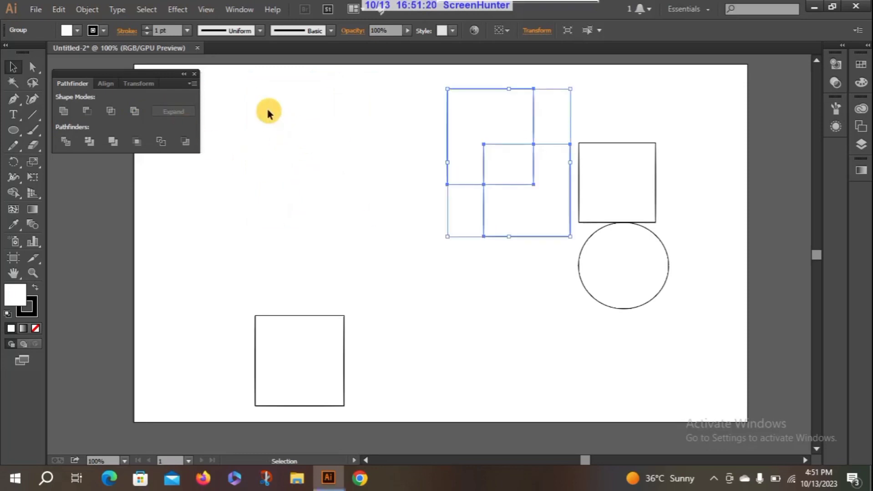
pyautogui.press('z')
pyautogui.hotkey('ctrl', 'shift', 'z')
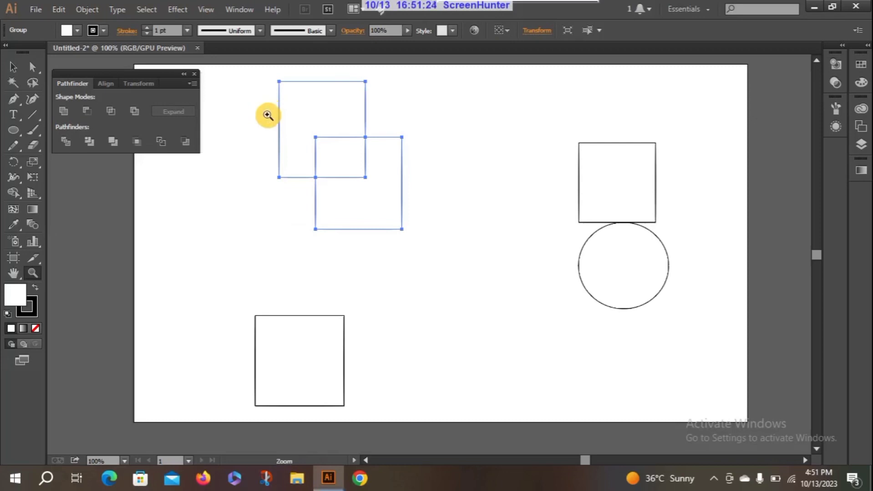
pyautogui.click(14, 68)
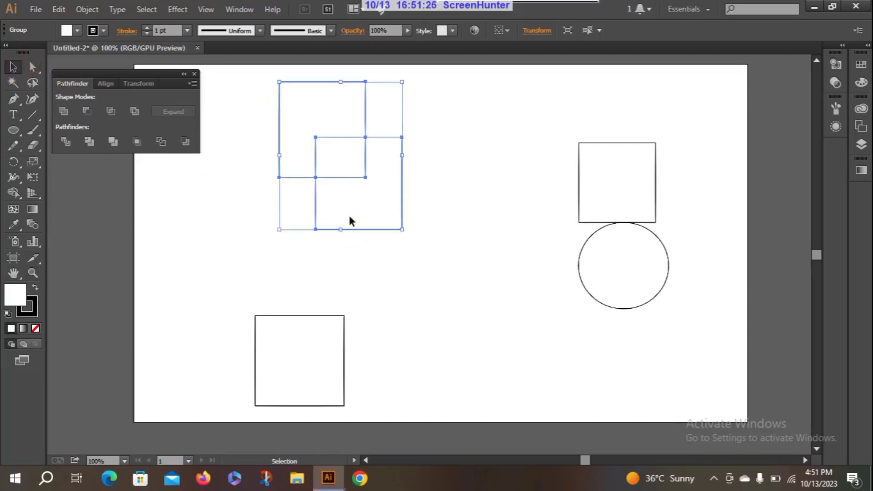
pyautogui.moveTo(349, 218); pyautogui.dragTo(345, 199)
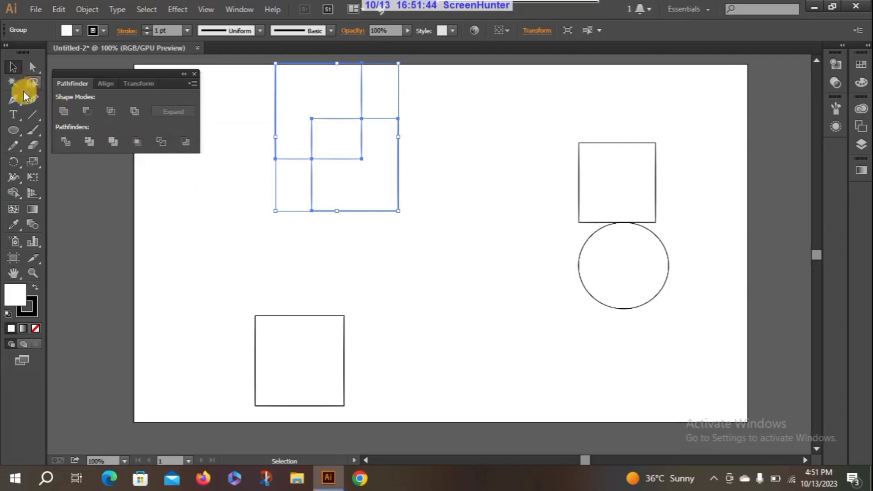
# Step: Overlap the lower-left rectangle with the circle near the artboard's centre and move the right-hand rectangle to the upper-right corner
pyautogui.click(12, 68)
pyautogui.moveTo(328, 389); pyautogui.dragTo(529, 238)
pyautogui.moveTo(618, 264); pyautogui.dragTo(554, 253)
pyautogui.moveTo(601, 198); pyautogui.dragTo(660, 122)
# Step: Create a compound shape from the overlapping rectangle and circle using Unite, clear the selection and select the compound shape again
pyautogui.moveTo(434, 140); pyautogui.dragTo(595, 327)
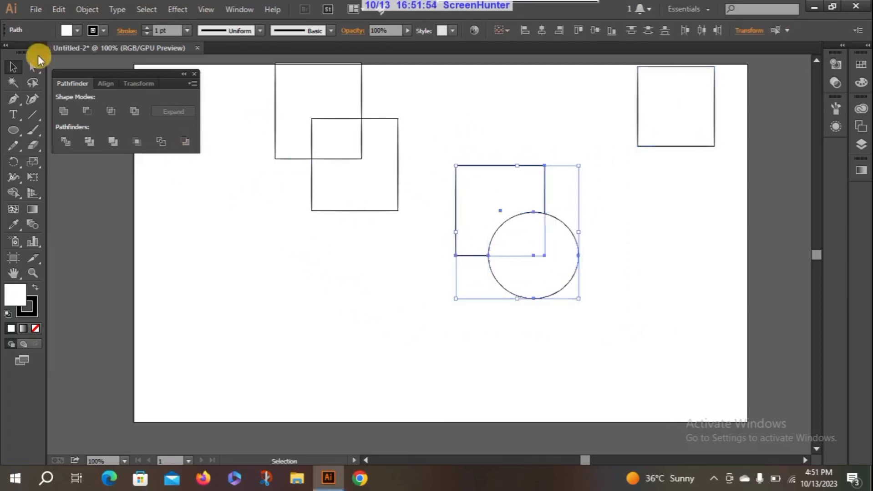
pyautogui.keyDown('alt'); pyautogui.click(63, 111); pyautogui.keyUp('alt')
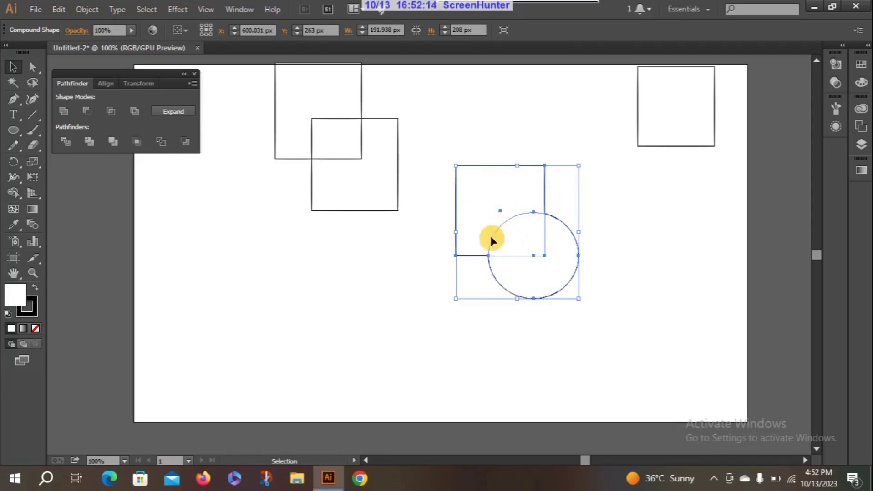
pyautogui.click(393, 263)
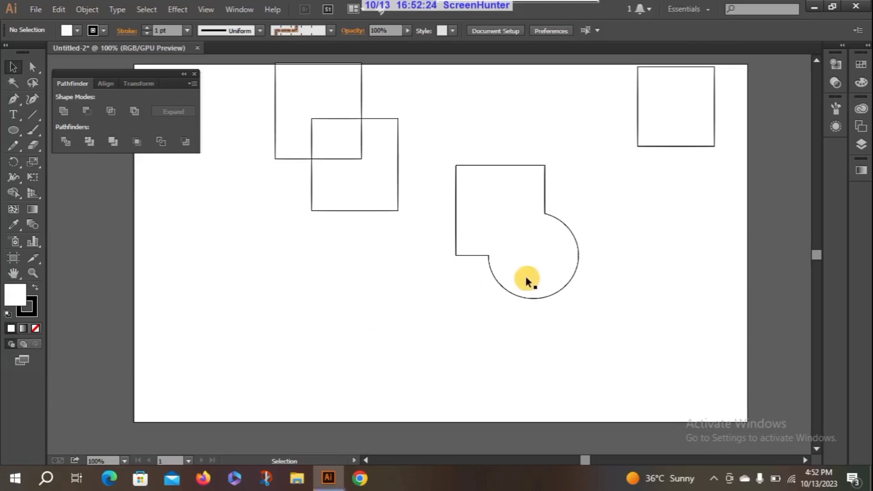
pyautogui.click(488, 241)
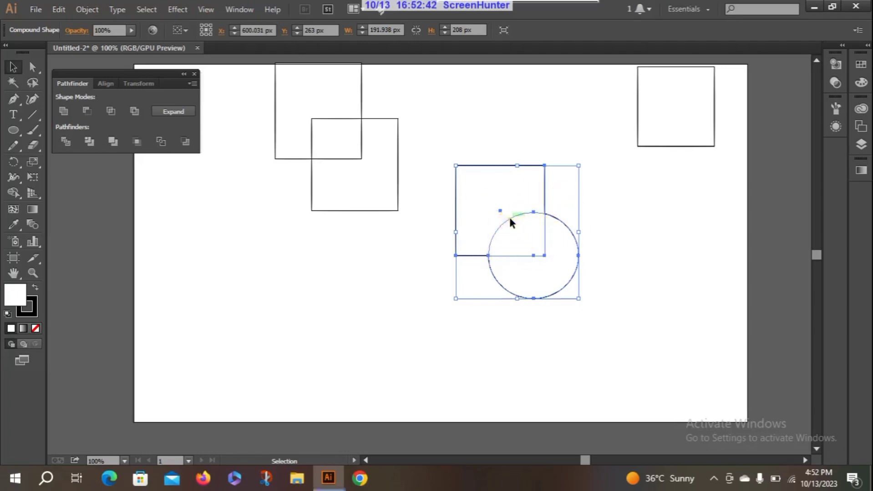
# Step: Nudge the united rectangle-and-circle compound shape a short way several times, clearing the selection between moves
pyautogui.moveTo(507, 215)
pyautogui.mouseDown()
pyautogui.moveTo(497, 205)
pyautogui.moveTo(507, 223)
pyautogui.mouseUp()
pyautogui.click(406, 266)
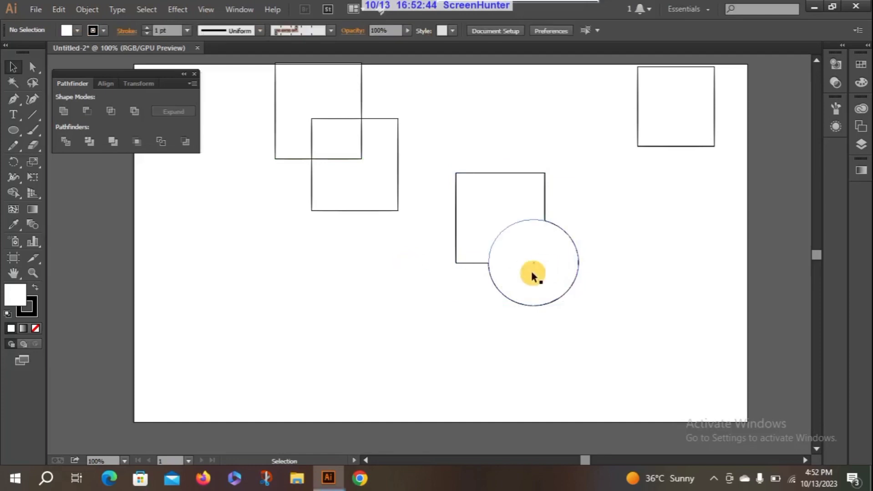
pyautogui.moveTo(491, 254)
pyautogui.mouseDown()
pyautogui.moveTo(493, 241)
pyautogui.moveTo(487, 259)
pyautogui.moveTo(508, 277)
pyautogui.moveTo(488, 243)
pyautogui.mouseUp()
pyautogui.click(428, 275)
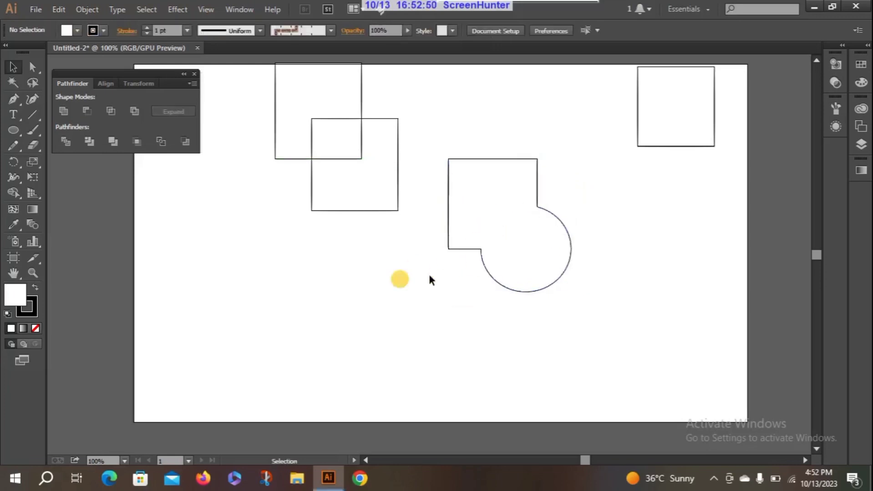
pyautogui.moveTo(500, 284)
pyautogui.mouseDown()
pyautogui.moveTo(509, 275)
pyautogui.moveTo(499, 289)
pyautogui.mouseUp()
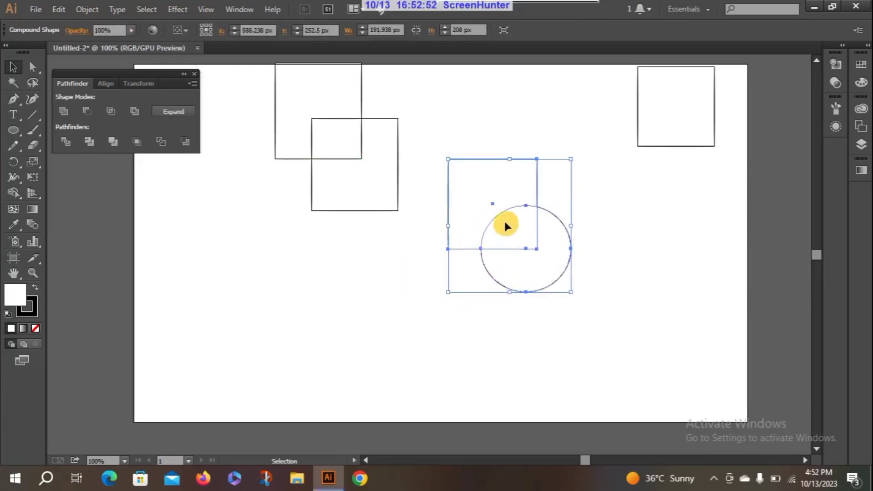
pyautogui.click(391, 277)
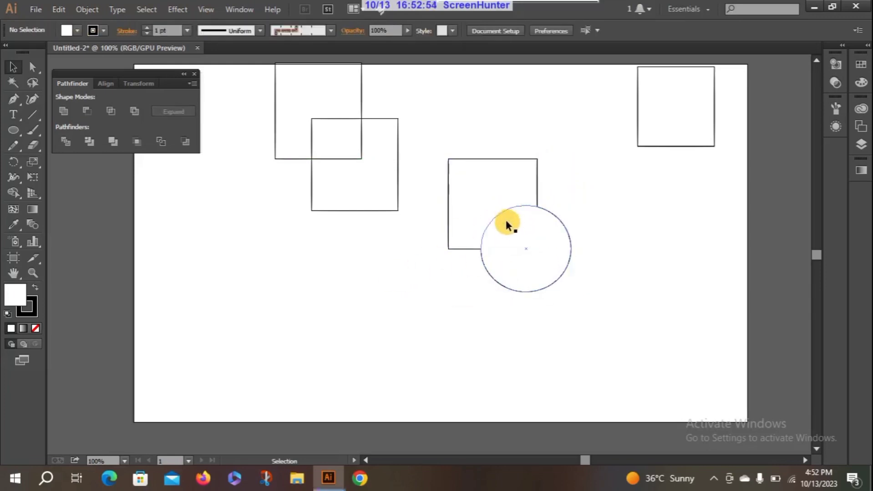
pyautogui.moveTo(483, 237)
pyautogui.mouseDown()
pyautogui.moveTo(483, 225)
pyautogui.moveTo(482, 232)
pyautogui.mouseUp()
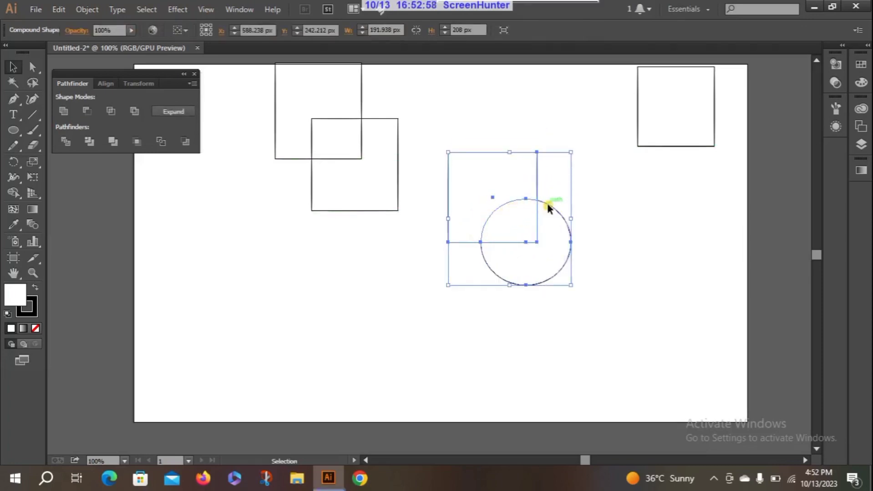
pyautogui.moveTo(547, 207); pyautogui.dragTo(544, 214)
pyautogui.click(407, 316)
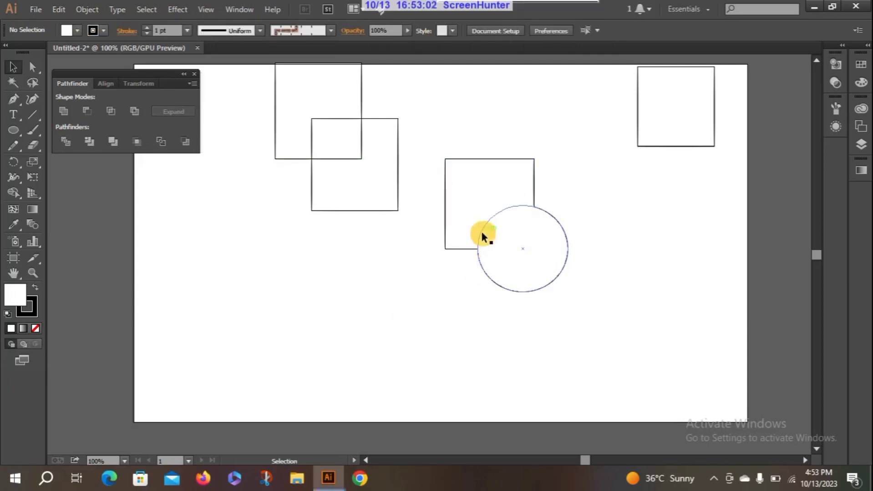
# Step: Shift the compound shape down, then relocate it to the upper part of the artboard beside the overlapping rectangle group
pyautogui.moveTo(481, 231); pyautogui.dragTo(468, 265)
pyautogui.click(386, 322)
pyautogui.click(475, 250)
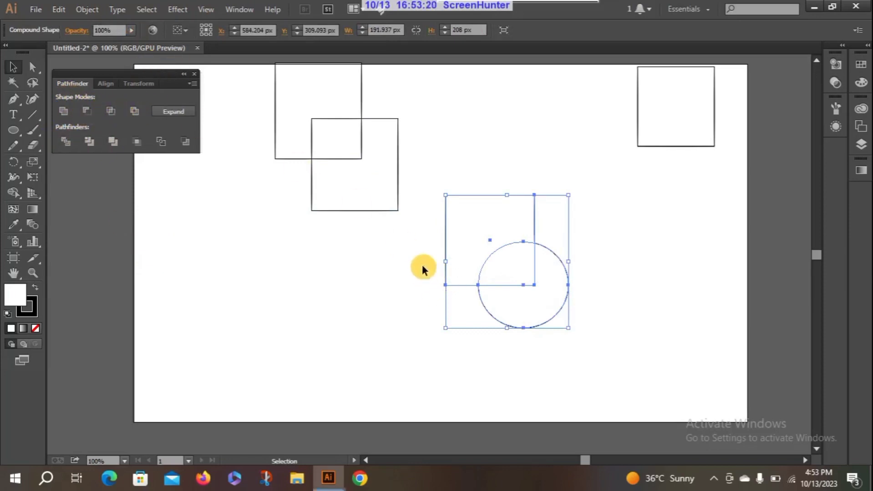
pyautogui.moveTo(482, 257); pyautogui.dragTo(504, 176)
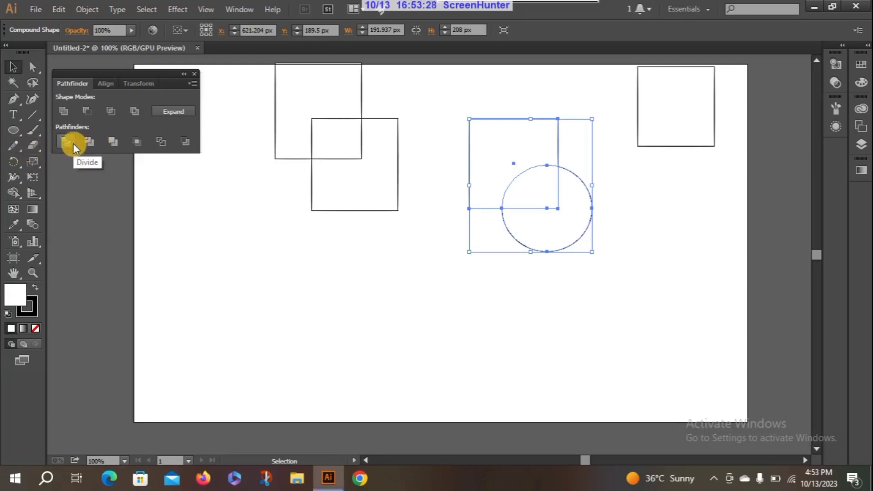
# Step: Draw two partly overlapping rectangles in the left half of the artboard, below the overlapping rectangle group
pyautogui.click(14, 129)
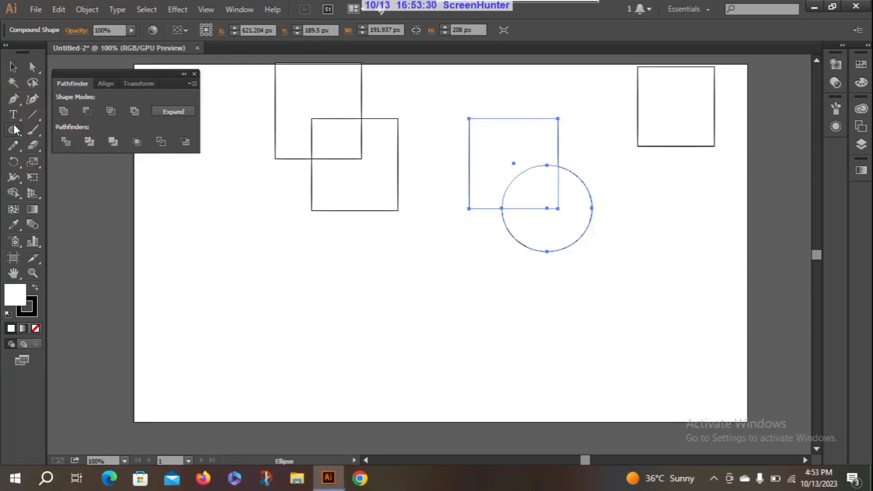
pyautogui.click(13, 125)
pyautogui.moveTo(13, 130); pyautogui.dragTo(45, 129)
pyautogui.moveTo(196, 191); pyautogui.dragTo(291, 293)
pyautogui.moveTo(237, 244); pyautogui.dragTo(350, 346)
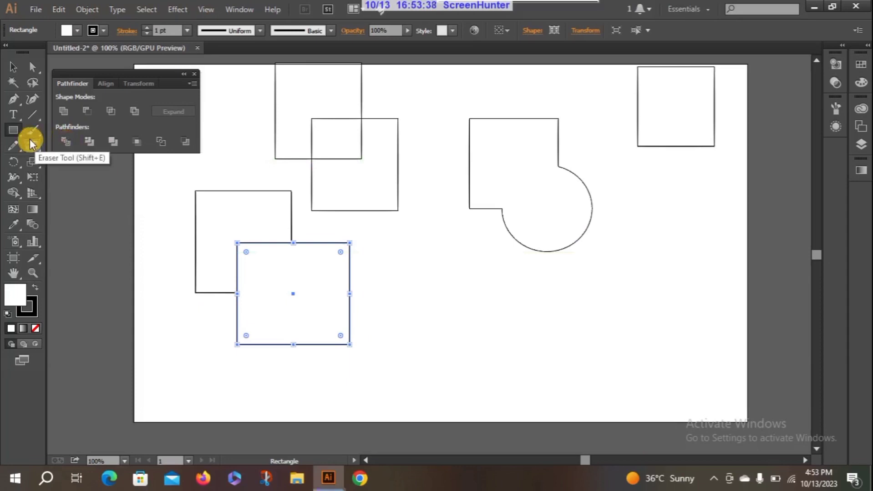
# Step: Draw a third rectangle below the compound shape and a hexagon overlapping that rectangle's lower-right part
pyautogui.click(17, 128)
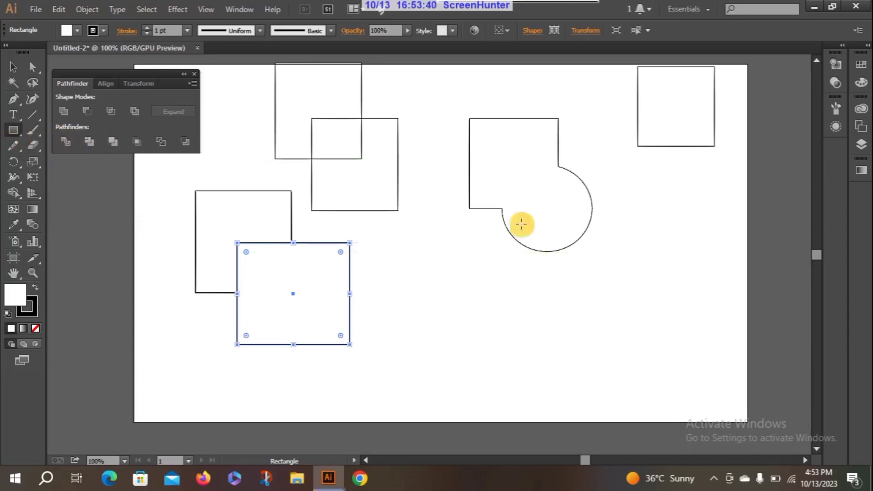
pyautogui.moveTo(409, 230); pyautogui.dragTo(506, 326)
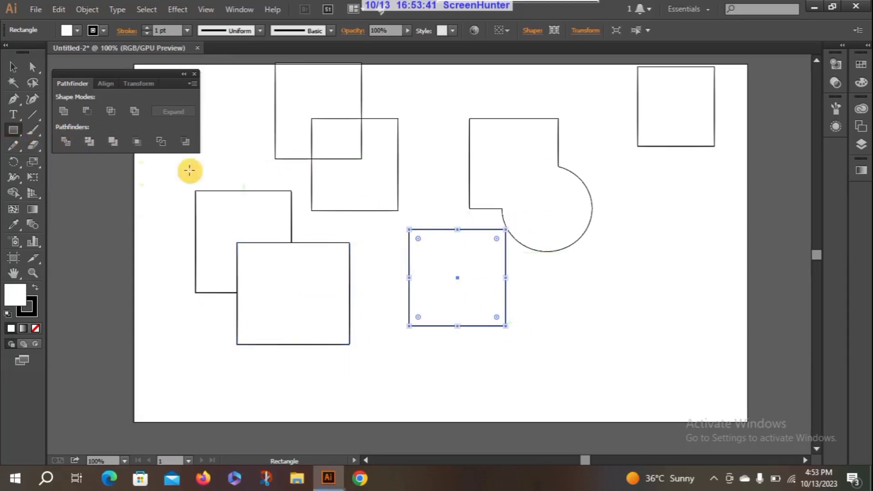
pyautogui.rightClick(12, 129)
pyautogui.click(99, 175)
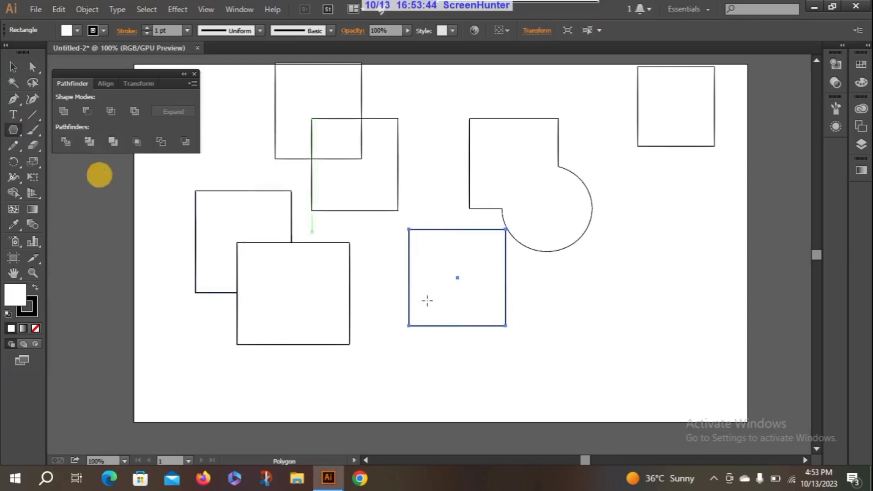
pyautogui.moveTo(468, 286); pyautogui.dragTo(489, 289)
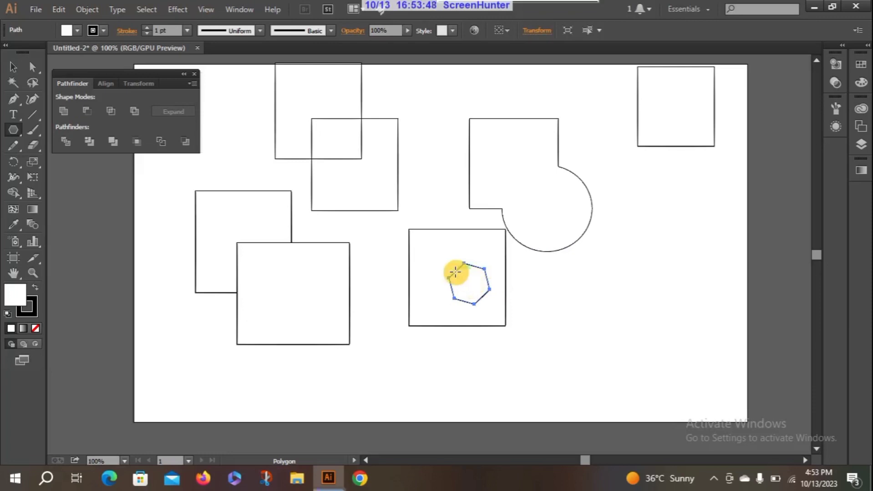
pyautogui.hotkey('ctrl', 'z')
pyautogui.moveTo(482, 293); pyautogui.dragTo(511, 330)
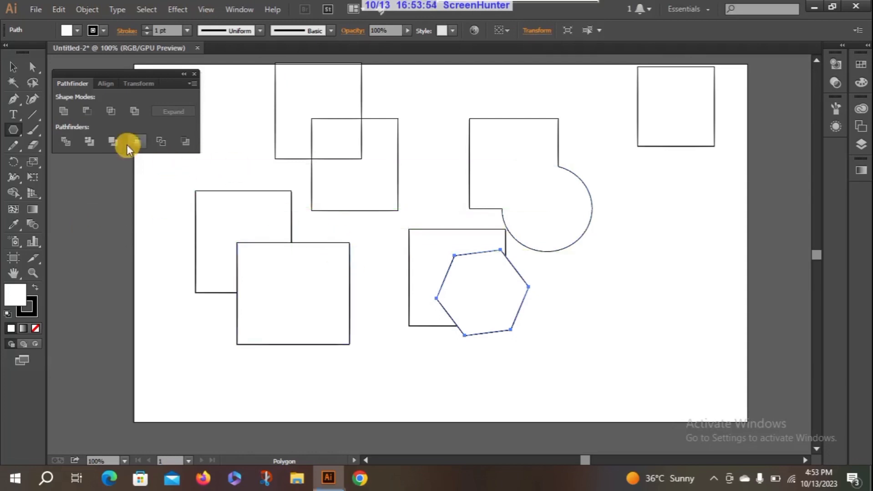
# Step: Split the two new overlapping rectangles with Pathfinder Divide and move the divided group to the artboard's lower left
pyautogui.click(12, 67)
pyautogui.moveTo(165, 174); pyautogui.dragTo(298, 360)
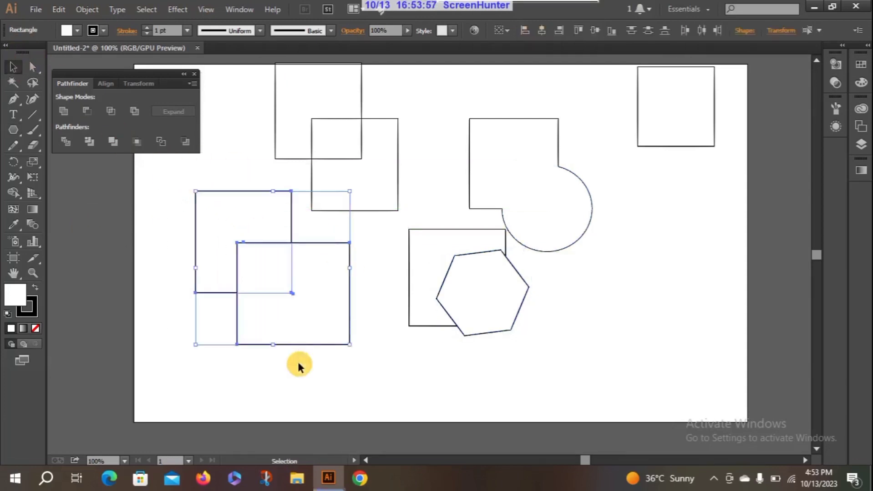
pyautogui.click(62, 142)
pyautogui.click(143, 199)
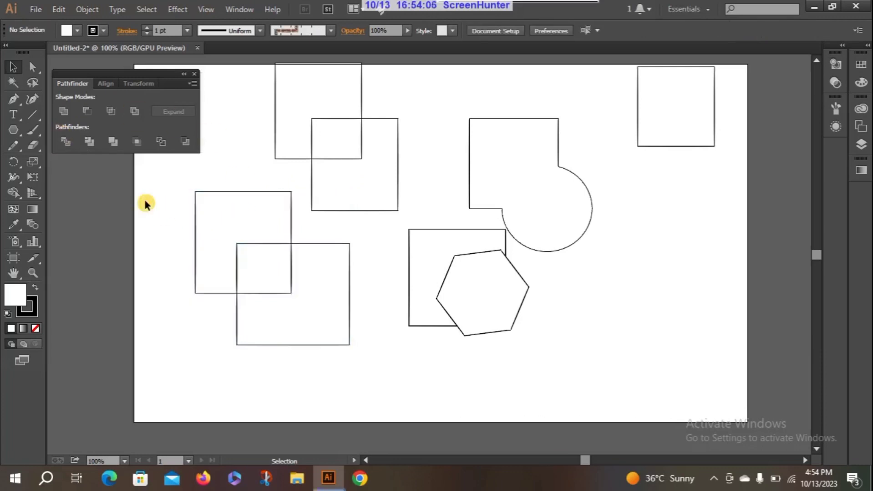
pyautogui.moveTo(230, 209); pyautogui.dragTo(201, 254)
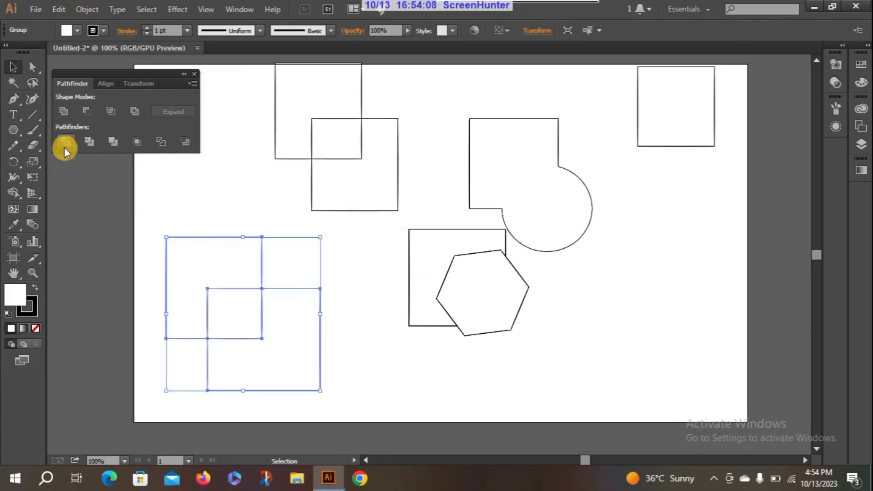
# Step: Select only the divided group at the artboard's lower left and ungroup it
pyautogui.moveTo(145, 205); pyautogui.dragTo(353, 402)
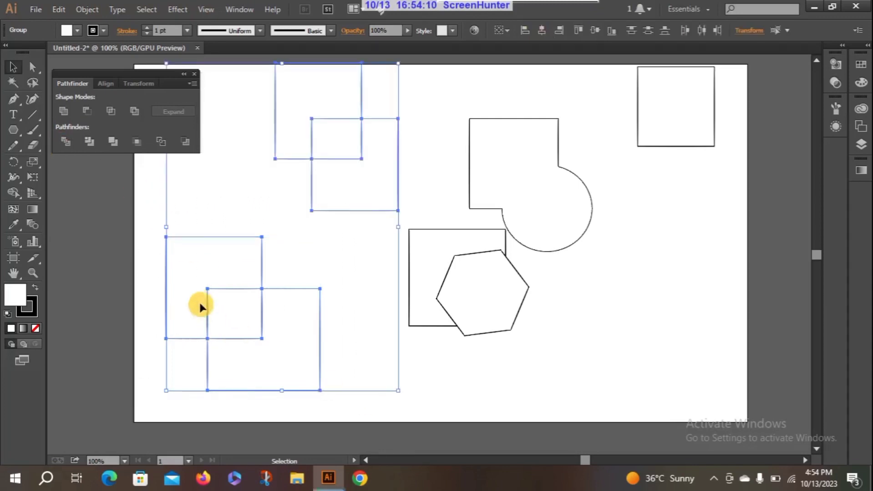
pyautogui.click(242, 202)
pyautogui.moveTo(150, 221); pyautogui.dragTo(335, 399)
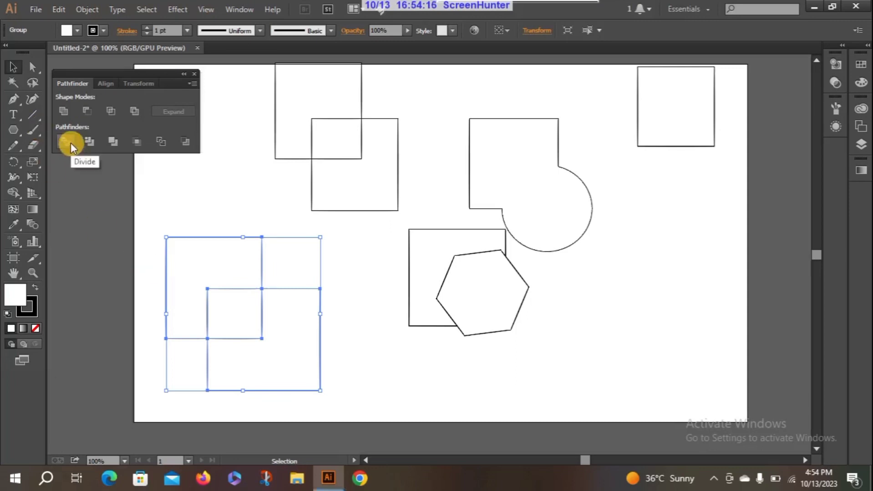
pyautogui.rightClick(223, 262)
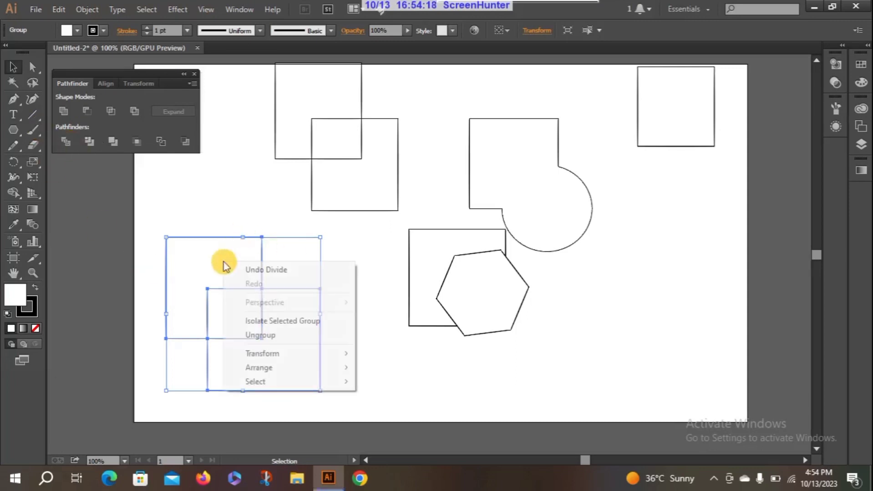
pyautogui.click(279, 337)
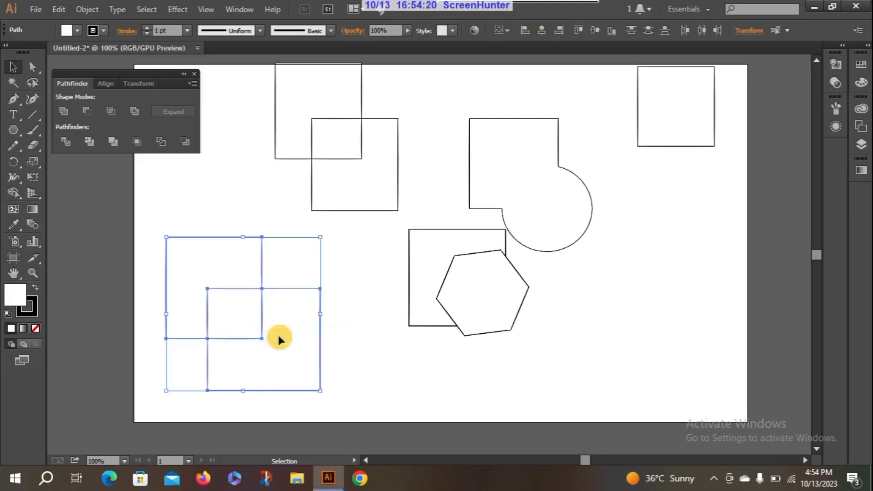
# Step: Pull the three divided pieces apart: the lower L-shape downward, the small square aside and the upper L-shape upward
pyautogui.click(137, 248)
pyautogui.moveTo(307, 335); pyautogui.dragTo(370, 366)
pyautogui.moveTo(226, 298); pyautogui.dragTo(302, 260)
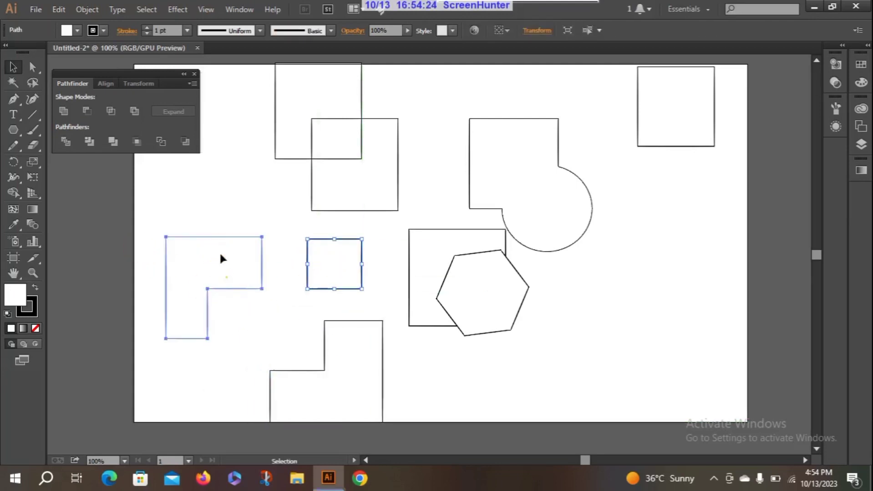
pyautogui.moveTo(226, 277); pyautogui.dragTo(214, 225)
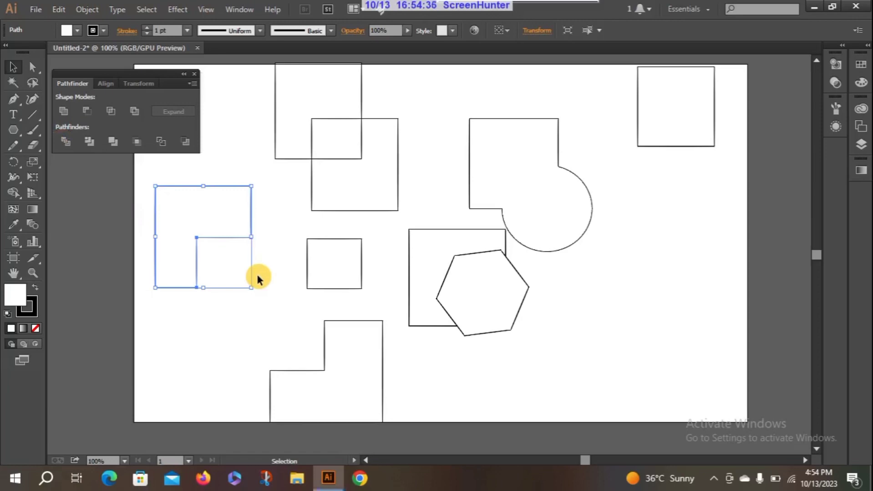
# Step: Move the small square between the two L-shaped pieces and the upper L-shape to the artboard's left edge
pyautogui.click(160, 359)
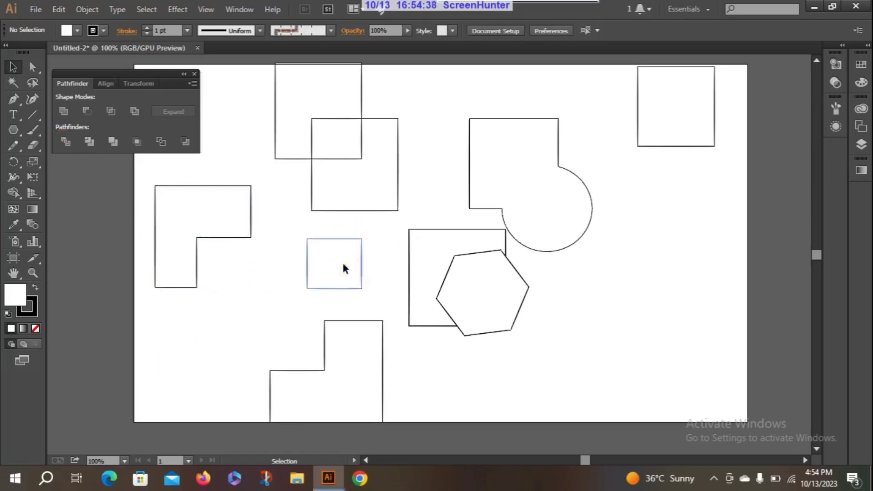
pyautogui.moveTo(344, 269); pyautogui.dragTo(279, 290)
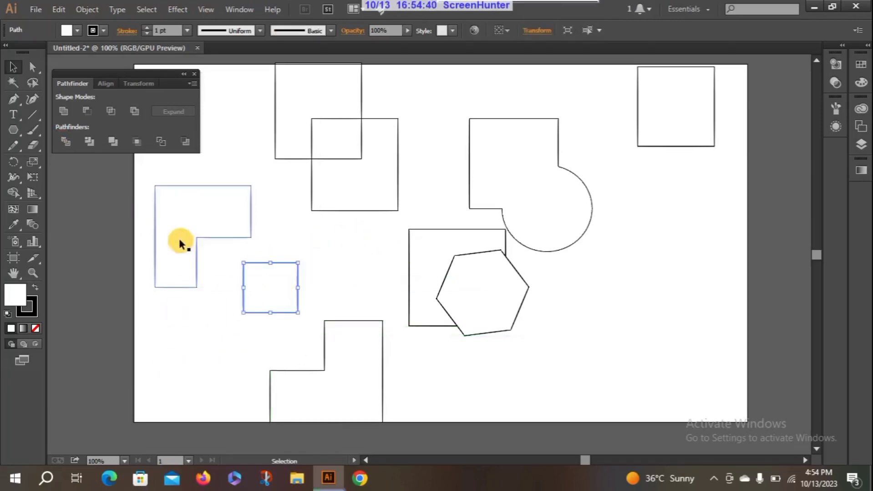
pyautogui.moveTo(180, 244); pyautogui.dragTo(162, 256)
pyautogui.click(205, 347)
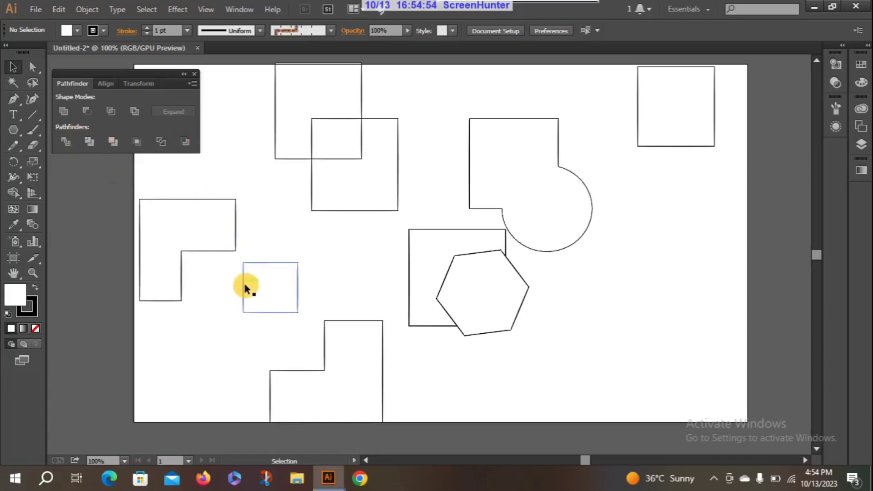
pyautogui.moveTo(290, 293); pyautogui.dragTo(244, 304)
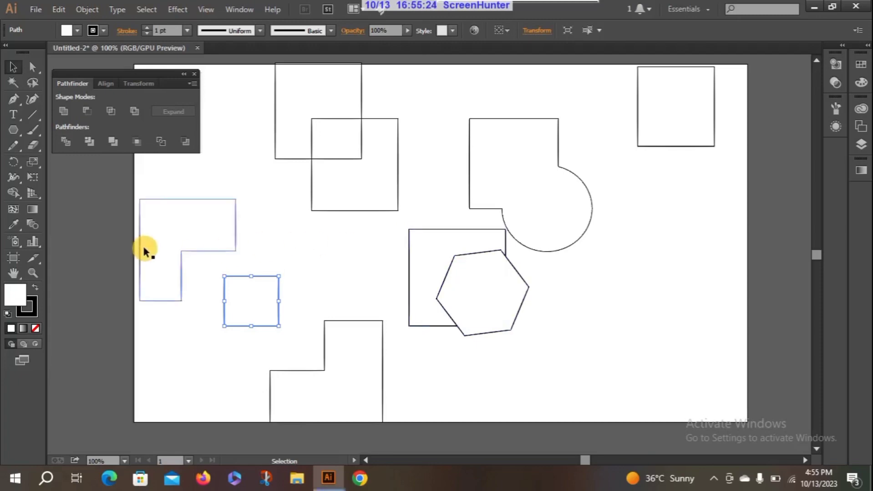
pyautogui.click(450, 258)
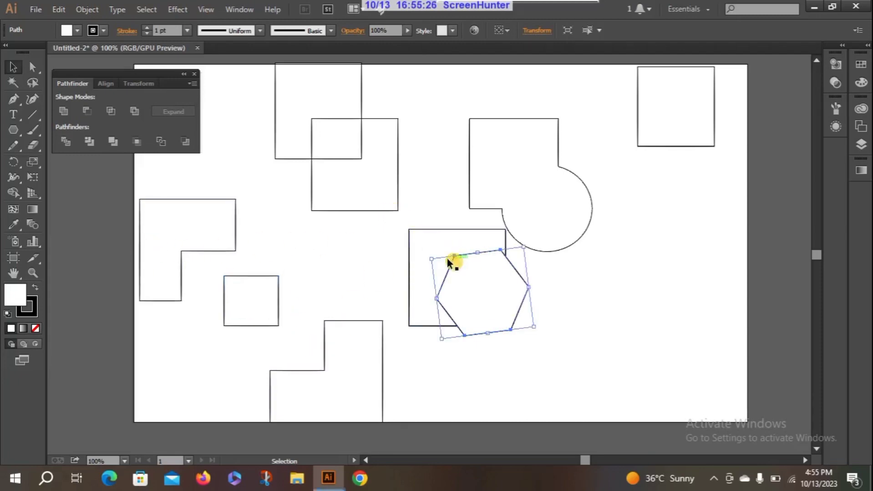
pyautogui.keyDown('shift'); pyautogui.click(435, 230); pyautogui.keyUp('shift')
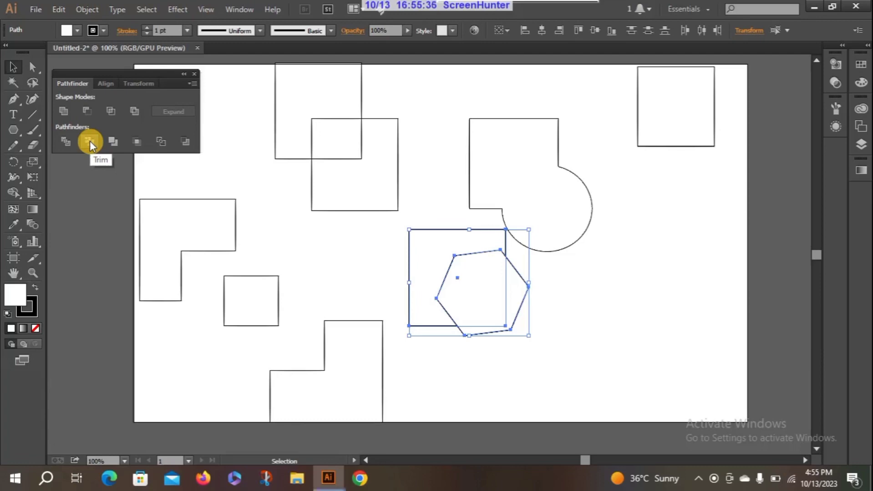
pyautogui.click(359, 271)
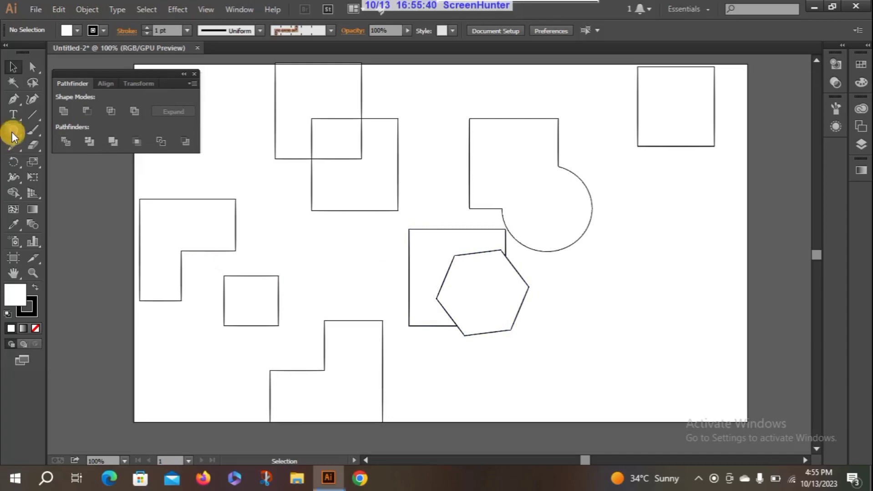
# Step: Add a circle and a rounded rectangle overlapping each other and the lower part of the rectangle and hexagon
pyautogui.moveTo(12, 132); pyautogui.dragTo(95, 161)
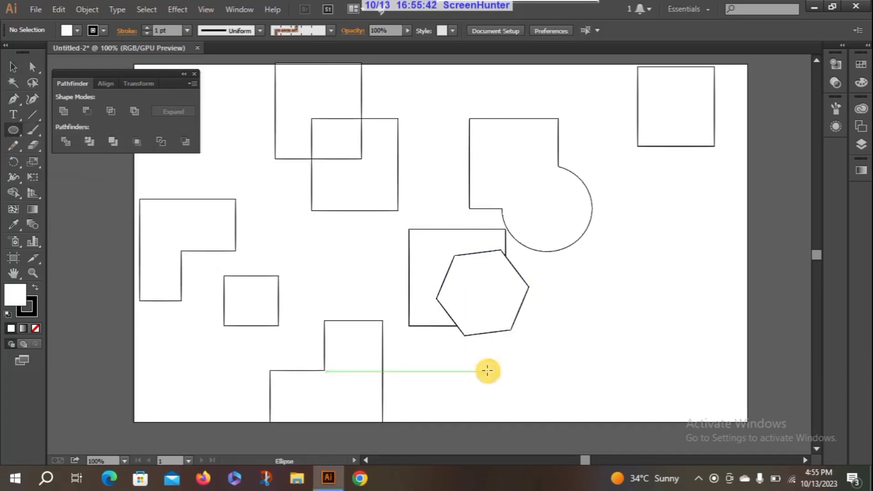
pyautogui.moveTo(469, 293); pyautogui.dragTo(382, 380)
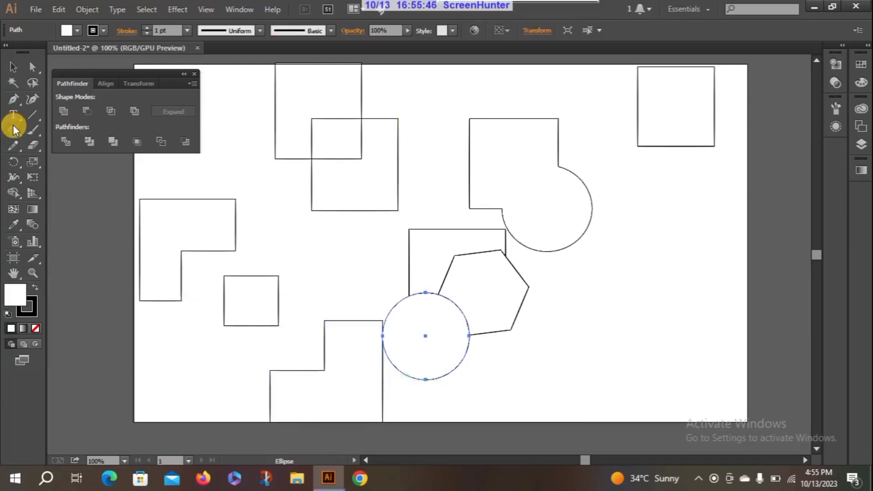
pyautogui.moveTo(12, 129); pyautogui.dragTo(70, 147)
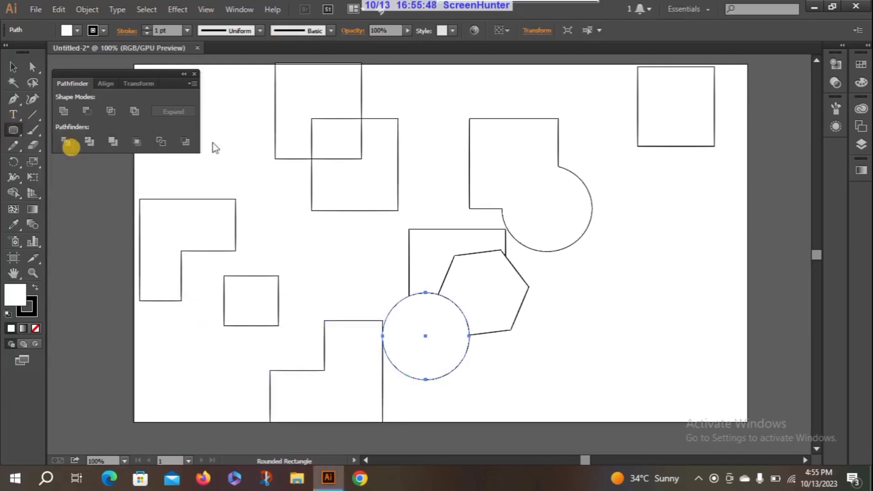
pyautogui.moveTo(448, 327); pyautogui.dragTo(547, 390)
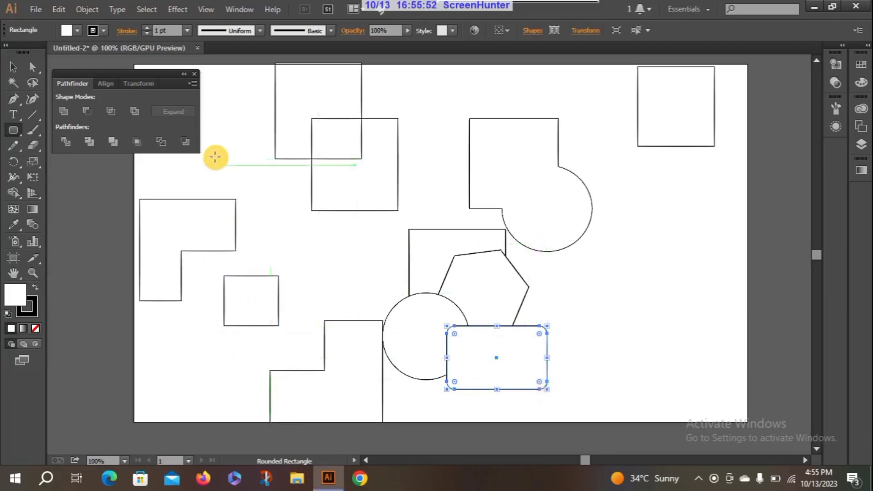
# Step: Move the lower L-shape to the artboard's left edge and the combined square-and-circle shape up to the artboard's top
pyautogui.click(12, 67)
pyautogui.moveTo(305, 395); pyautogui.dragTo(131, 320)
pyautogui.moveTo(373, 234); pyautogui.dragTo(535, 384)
pyautogui.click(381, 297)
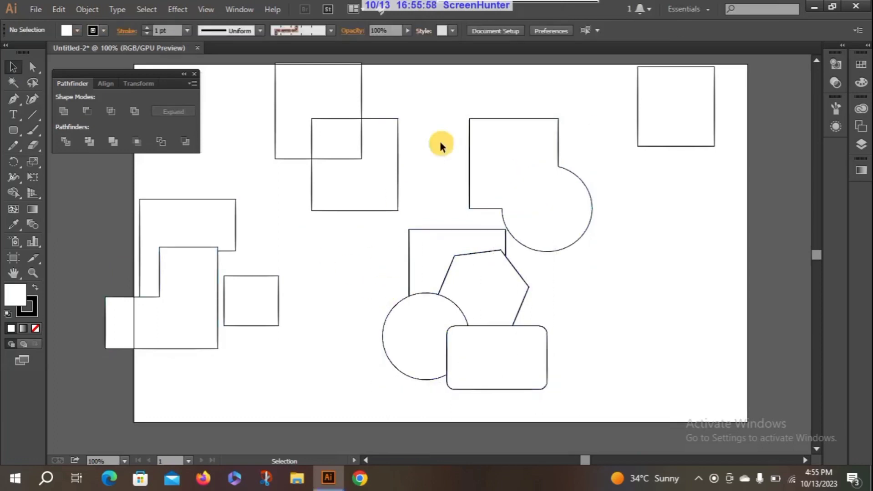
pyautogui.moveTo(493, 161); pyautogui.dragTo(486, 109)
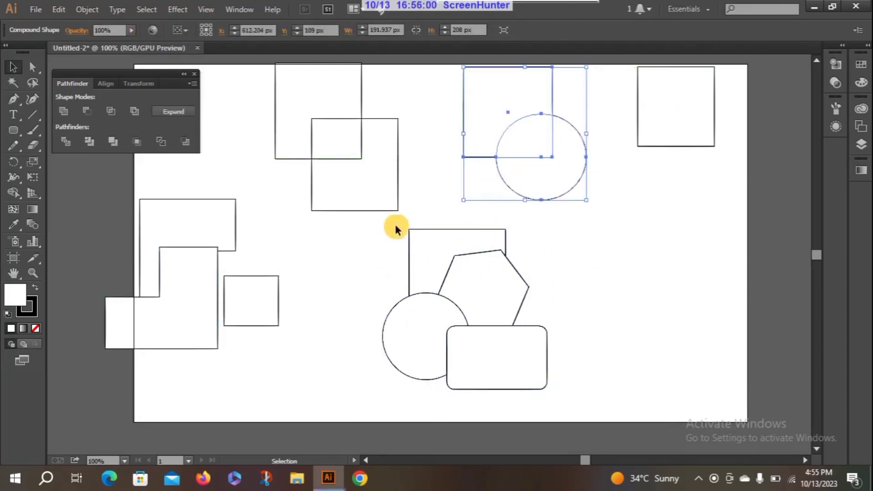
# Step: Apply the Trim pathfinder to the overlapping rectangle, hexagon, circle and rounded rectangle, ungroup the result and deselect it
pyautogui.moveTo(378, 238); pyautogui.dragTo(564, 387)
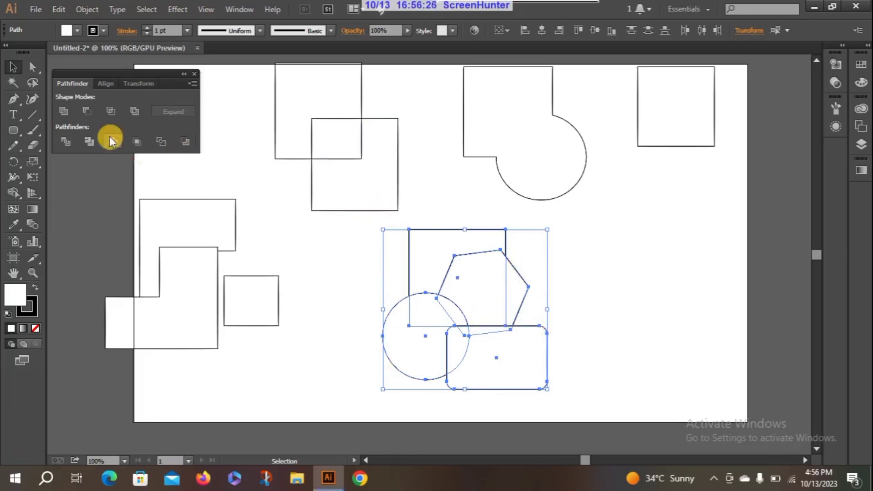
pyautogui.click(88, 142)
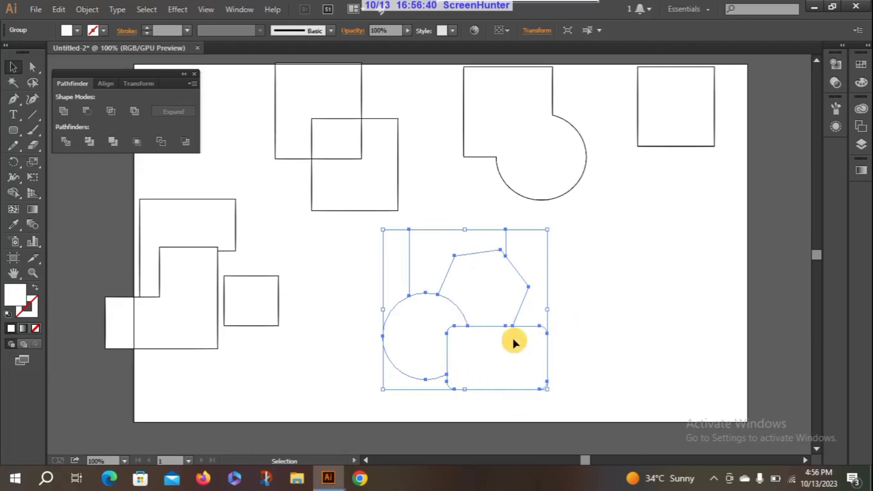
pyautogui.rightClick(438, 276)
pyautogui.click(486, 349)
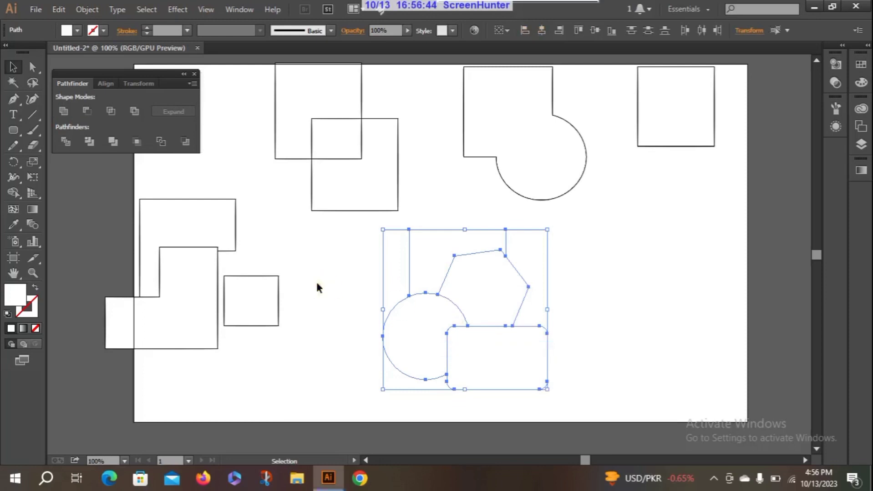
pyautogui.press('Delete')
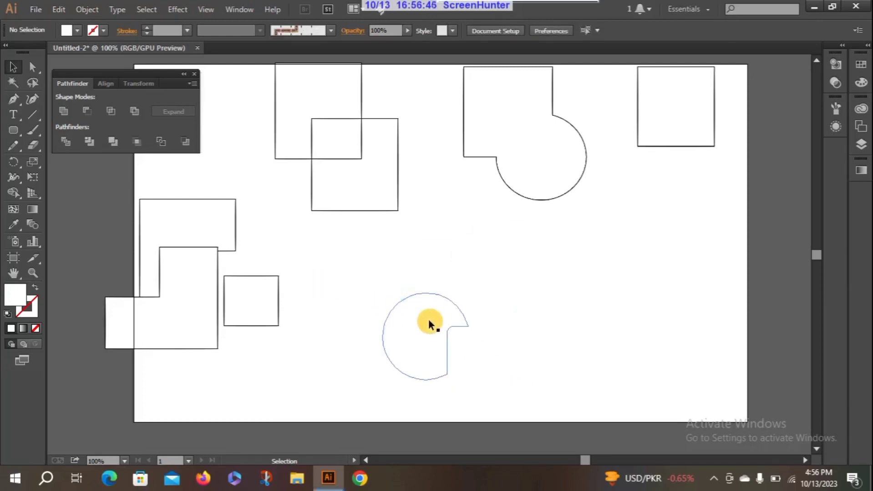
# Step: Pull the cut circle and the rounded rectangle away to opposite sides and reposition the rectangle and hexagon pieces between them
pyautogui.click(429, 321)
pyautogui.moveTo(428, 322); pyautogui.dragTo(325, 341)
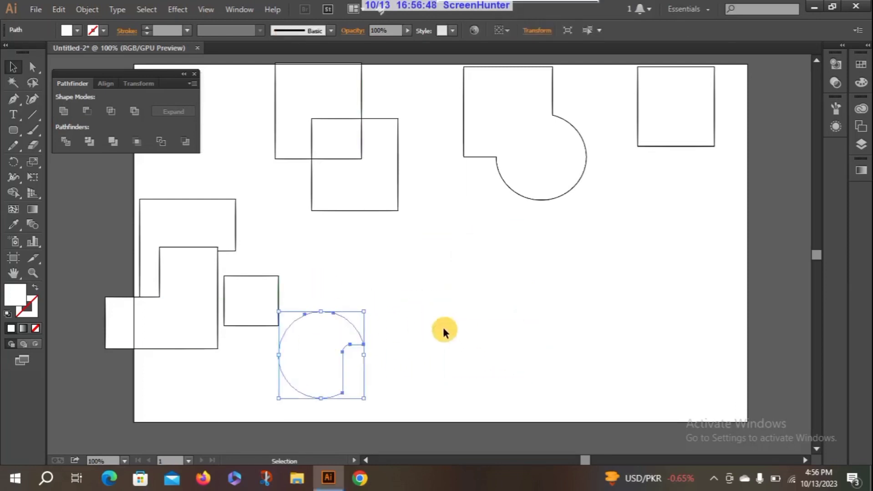
pyautogui.moveTo(472, 345); pyautogui.dragTo(607, 304)
pyautogui.click(462, 297)
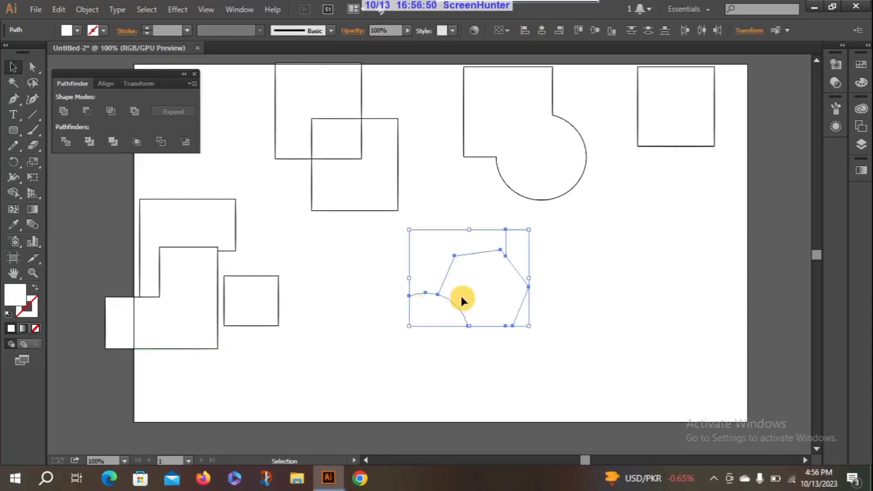
pyautogui.click(472, 290)
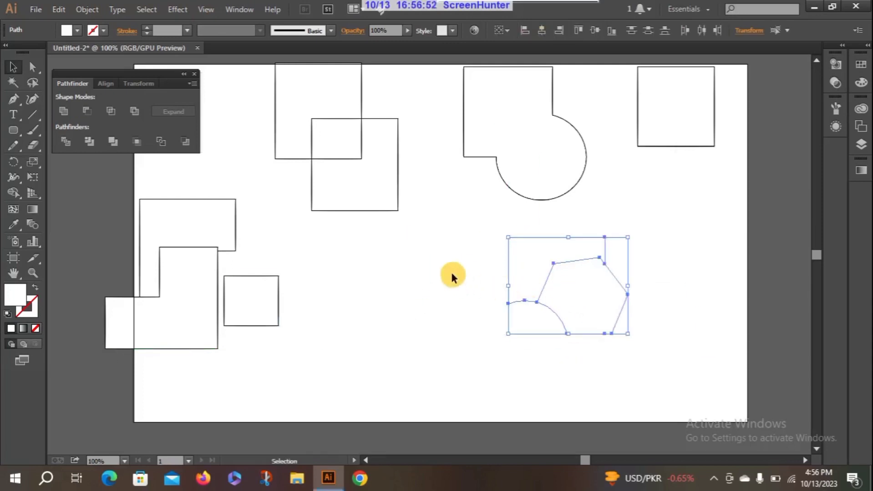
pyautogui.moveTo(511, 260); pyautogui.dragTo(424, 250)
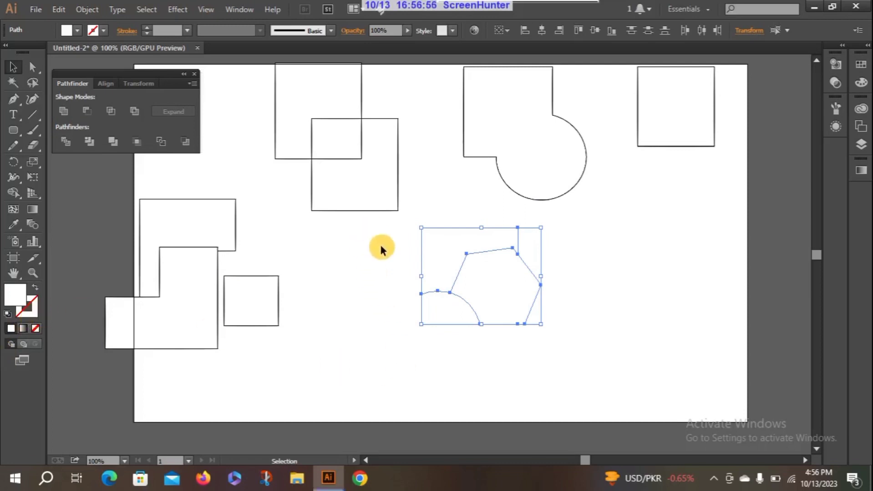
# Step: Apply a black stroke (000000) to the trimmed circle, rectangle and rounded rectangle pieces
pyautogui.moveTo(375, 237); pyautogui.dragTo(688, 353)
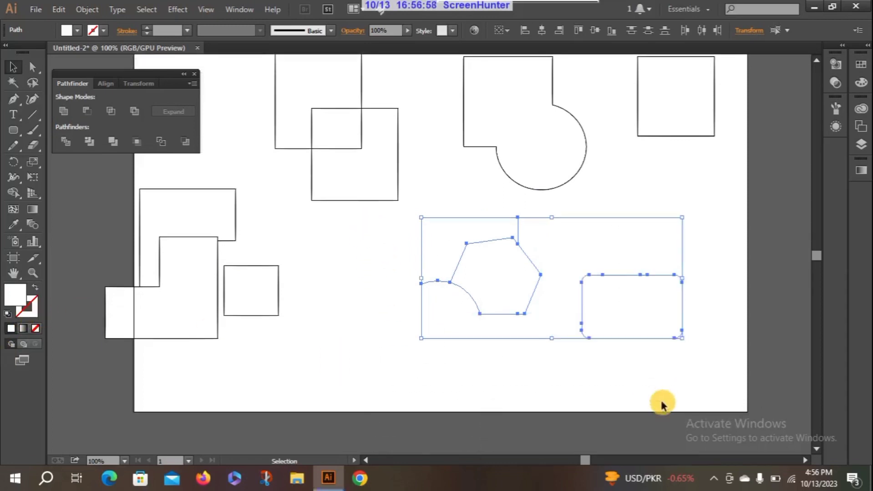
pyautogui.click(307, 341)
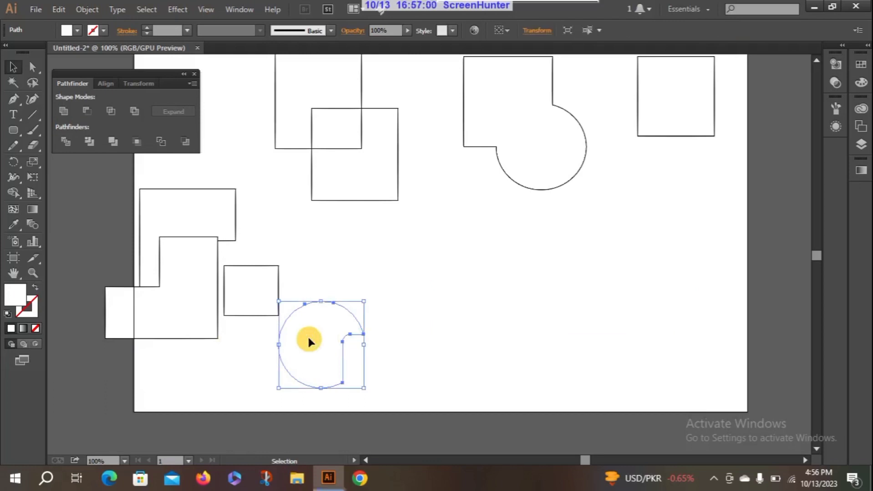
pyautogui.keyDown('shift'); pyautogui.click(501, 266); pyautogui.keyUp('shift')
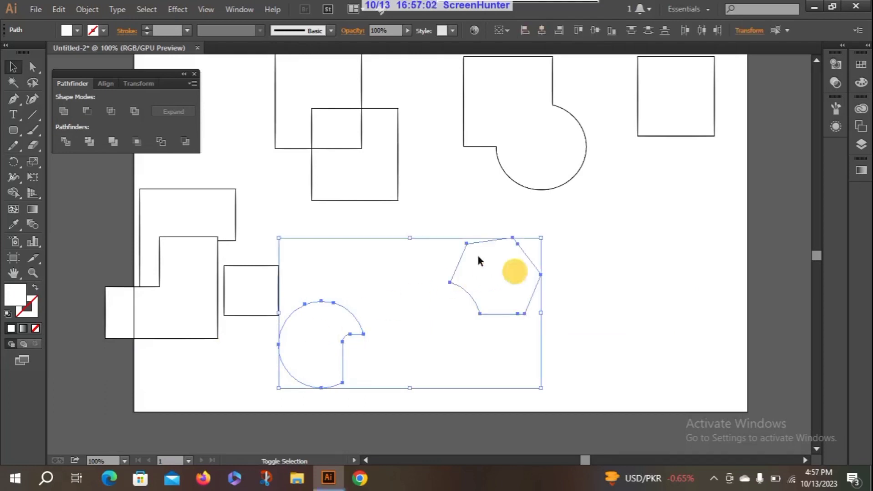
pyautogui.moveTo(413, 214); pyautogui.dragTo(635, 366)
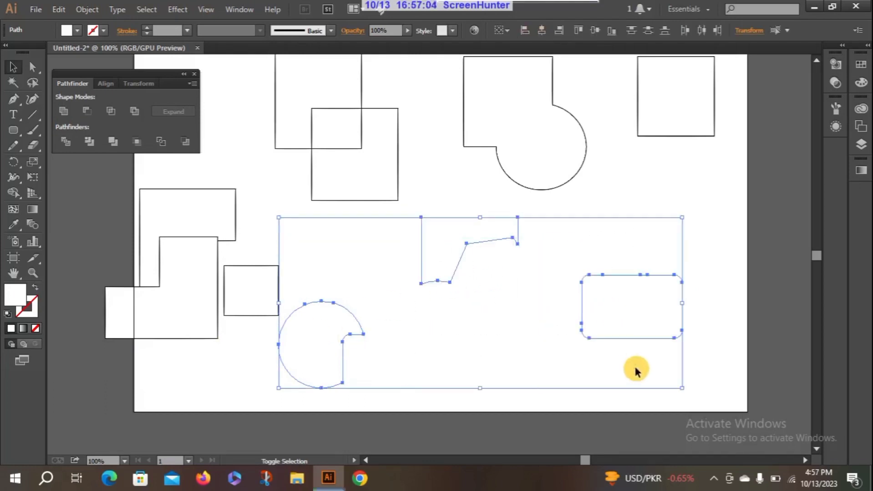
pyautogui.click(34, 309)
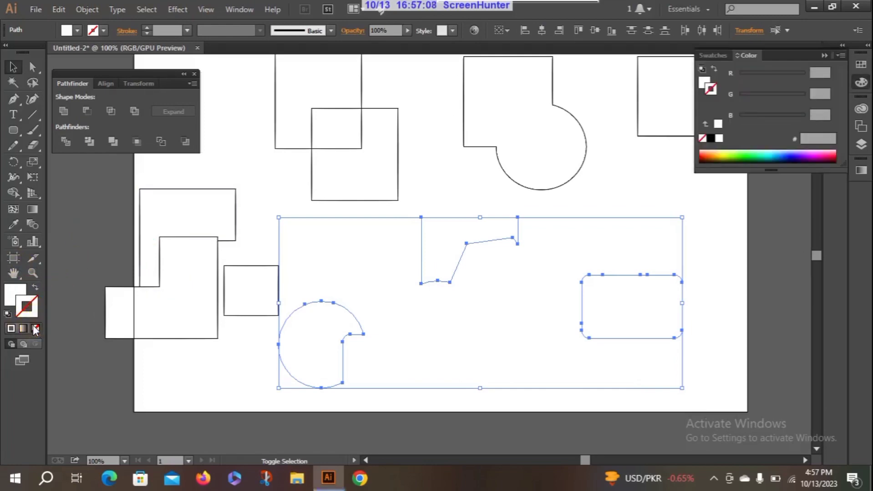
pyautogui.click(11, 329)
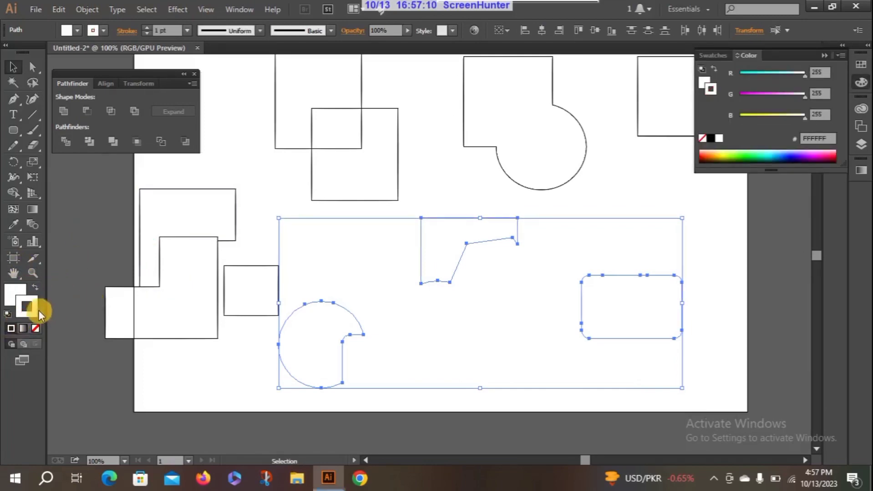
pyautogui.click(711, 139)
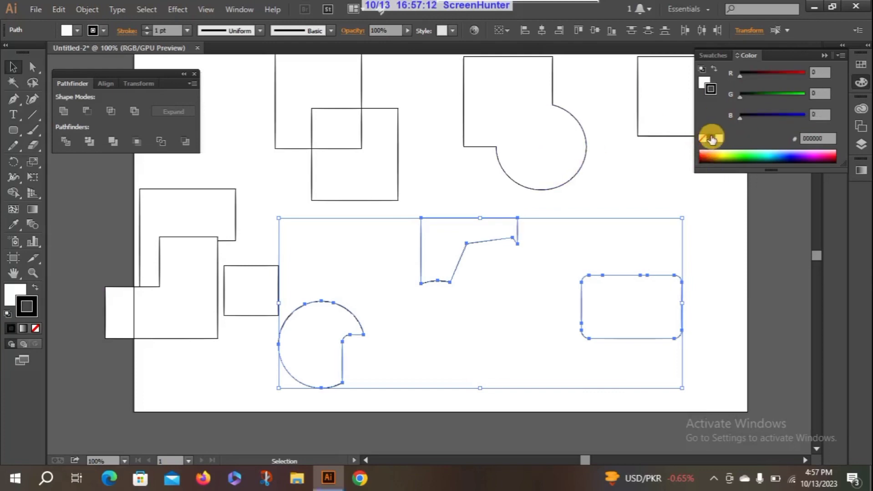
pyautogui.click(507, 280)
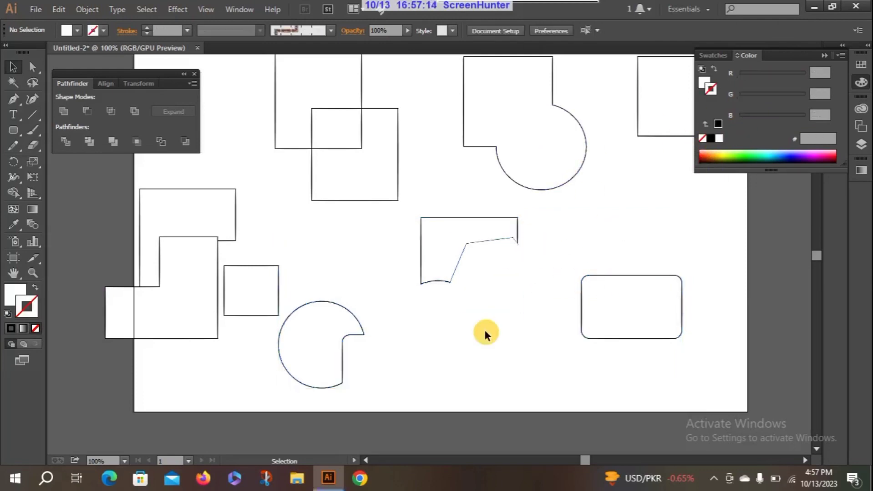
# Step: Give the trimmed hexagon piece the same black stroke and deselect it
pyautogui.click(499, 264)
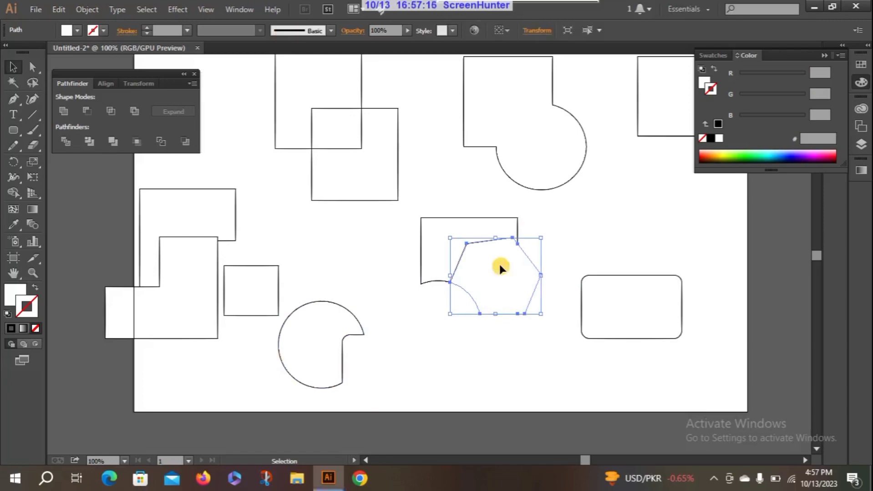
pyautogui.click(8, 331)
pyautogui.click(445, 340)
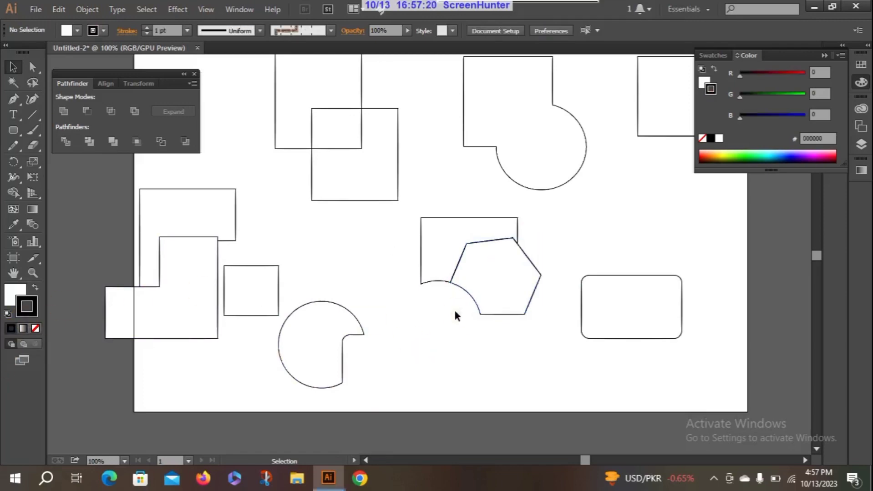
# Step: Move the cut circle and the rounded rectangle back toward the rectangle and hexagon pieces, and delete all four trimmed pieces
pyautogui.moveTo(327, 325); pyautogui.dragTo(434, 298)
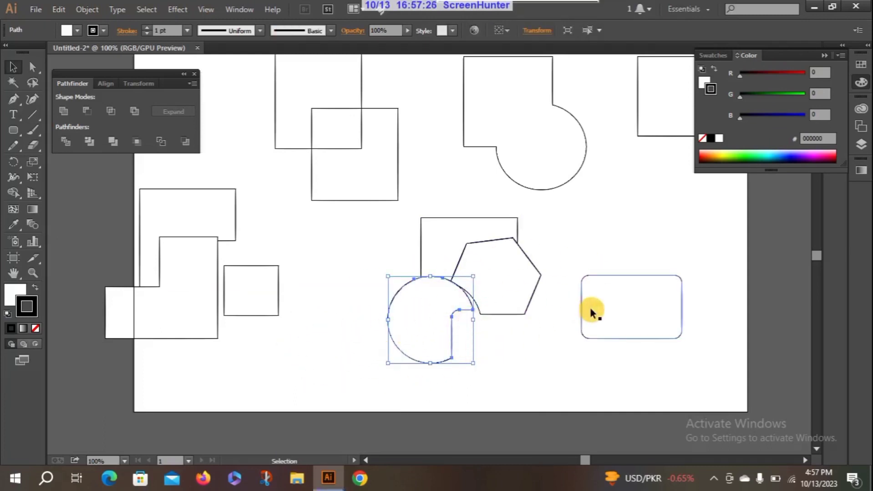
pyautogui.moveTo(590, 308)
pyautogui.mouseDown()
pyautogui.moveTo(588, 295)
pyautogui.moveTo(553, 321)
pyautogui.moveTo(574, 315)
pyautogui.mouseUp()
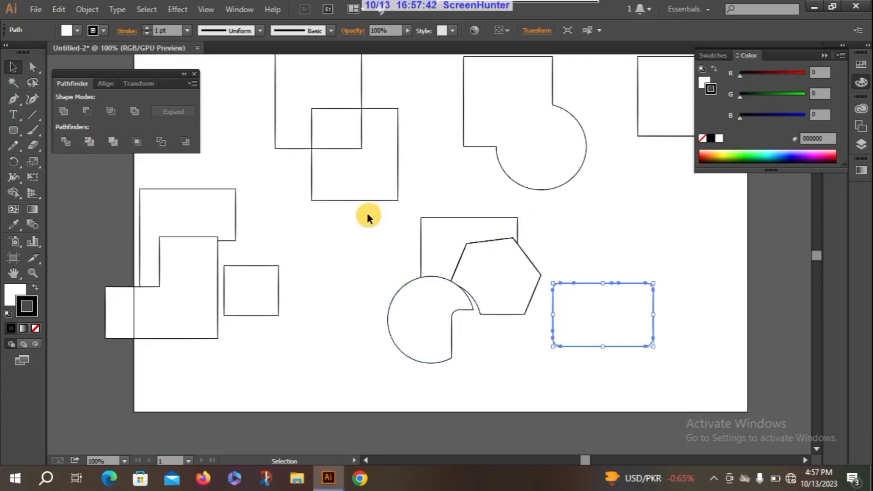
pyautogui.moveTo(366, 214); pyautogui.dragTo(677, 391)
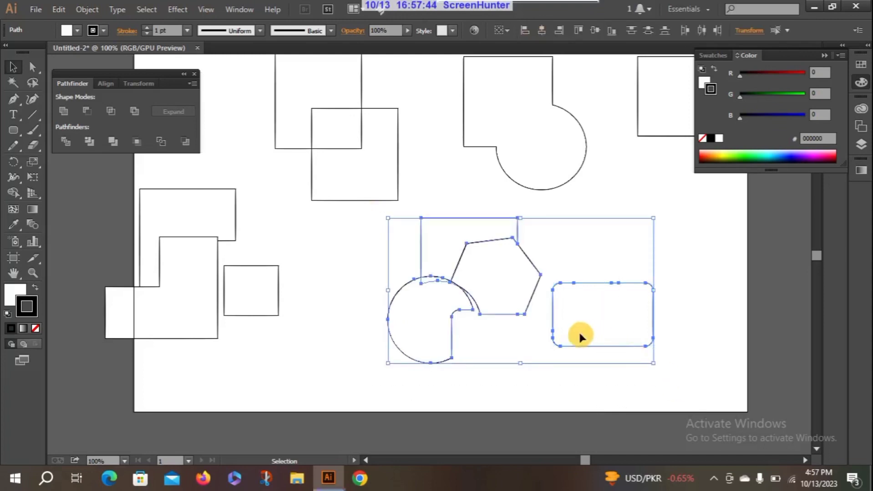
pyautogui.moveTo(562, 337); pyautogui.dragTo(536, 331)
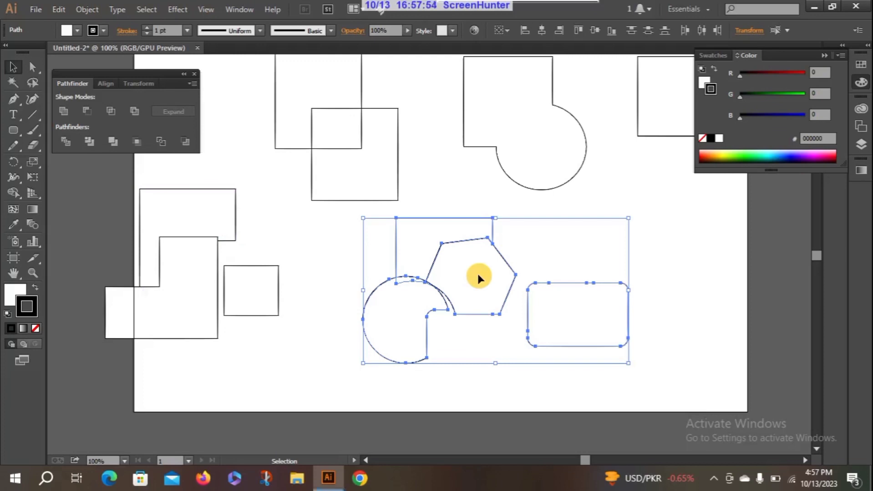
pyautogui.press('Delete')
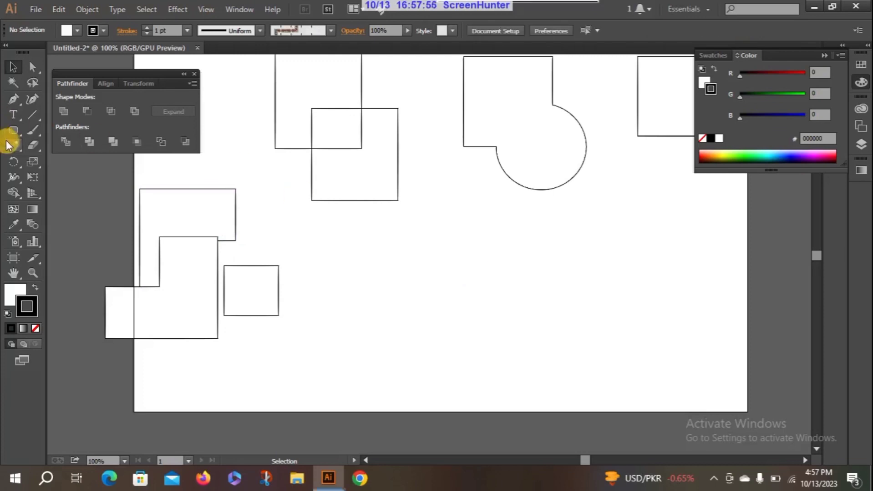
# Step: Draw a rectangle in the artboard's lower middle and a hexagon overlapping its right half
pyautogui.moveTo(14, 133); pyautogui.dragTo(53, 132)
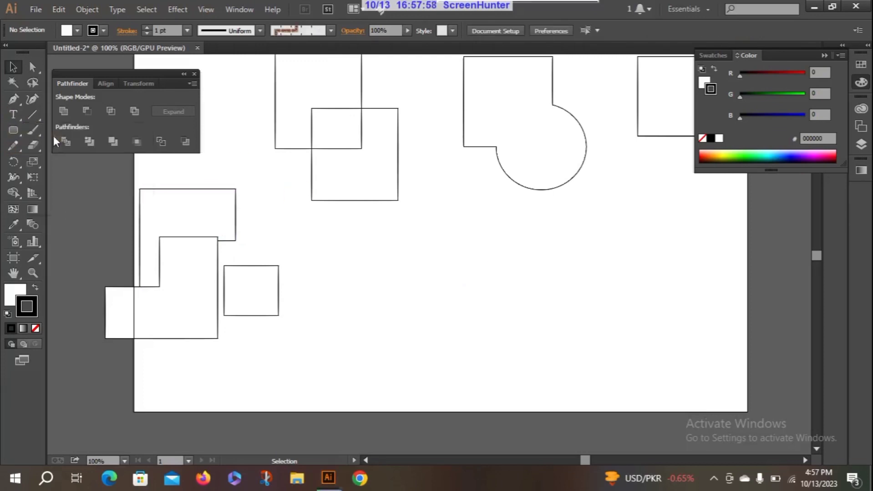
pyautogui.moveTo(319, 226); pyautogui.dragTo(451, 331)
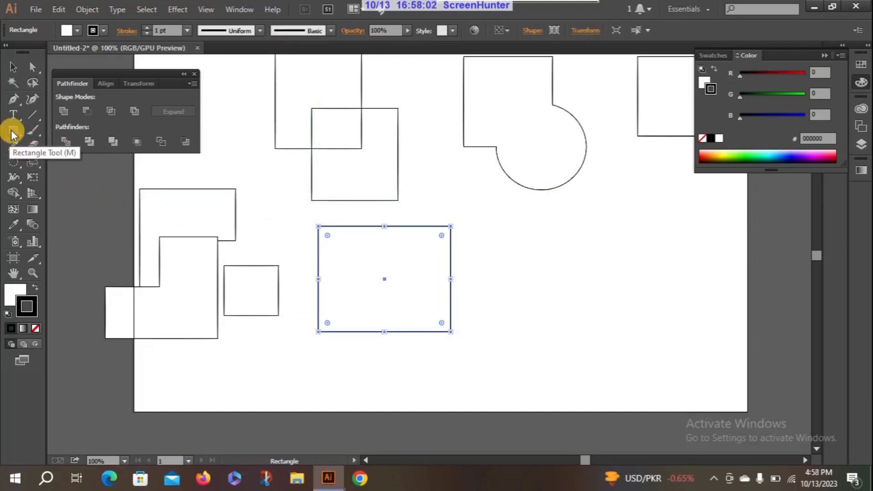
pyautogui.moveTo(13, 131); pyautogui.dragTo(86, 178)
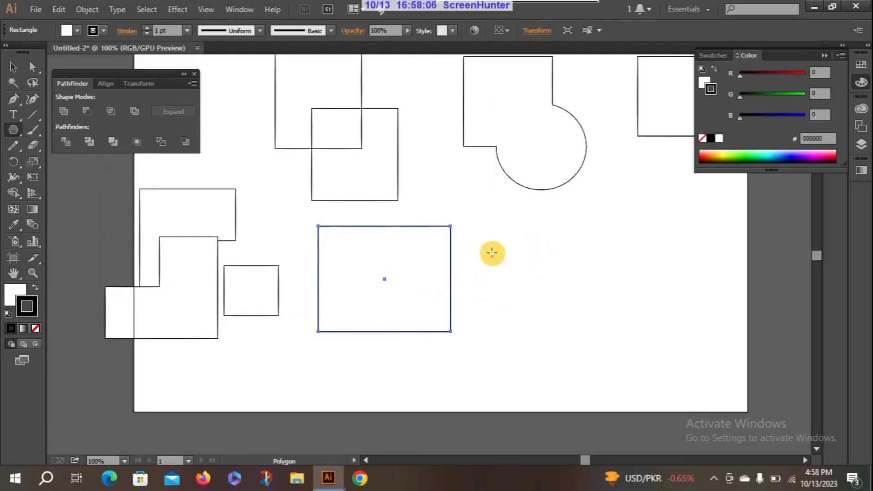
pyautogui.moveTo(429, 280); pyautogui.dragTo(467, 331)
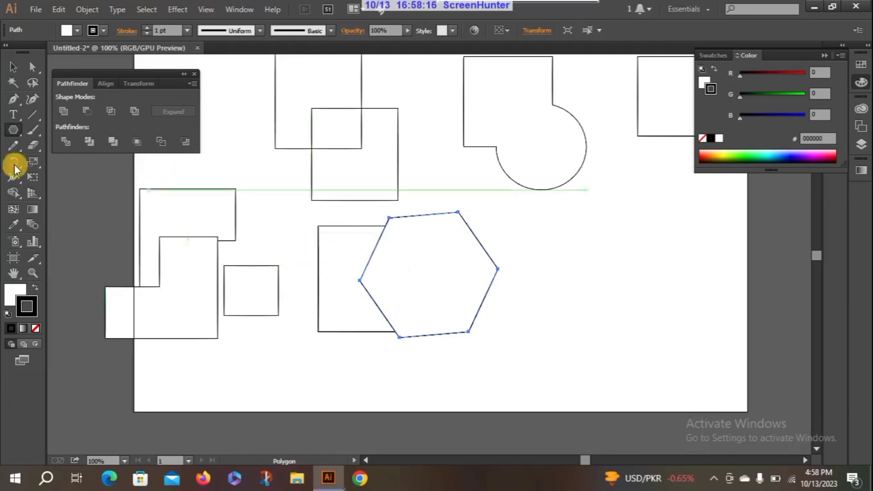
# Step: Apply the Merge pathfinder to the overlapping rectangle and hexagon
pyautogui.click(13, 70)
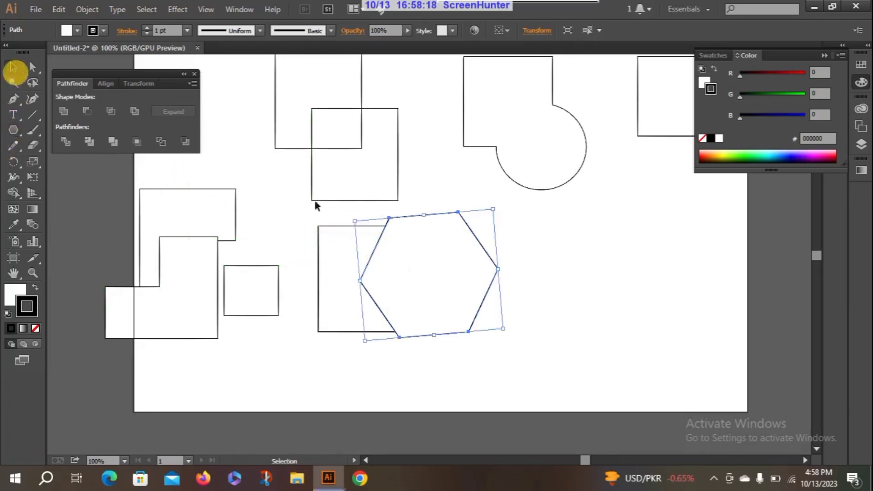
pyautogui.moveTo(286, 206); pyautogui.dragTo(530, 374)
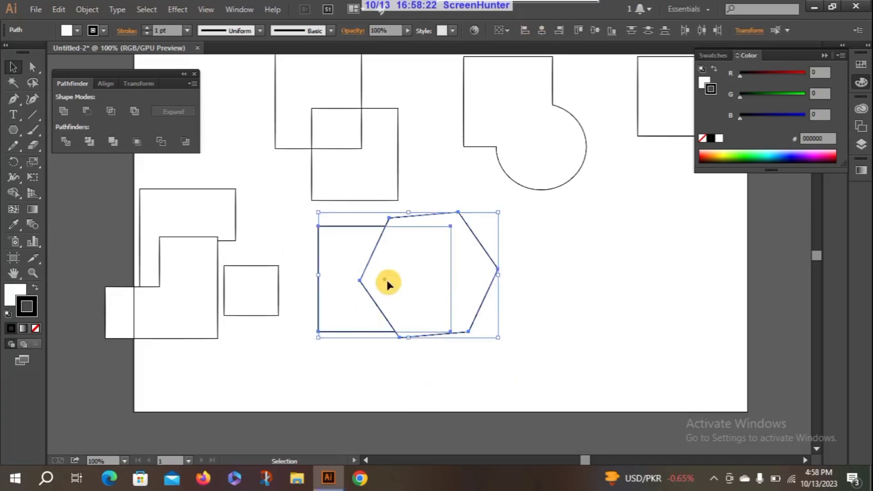
pyautogui.click(117, 140)
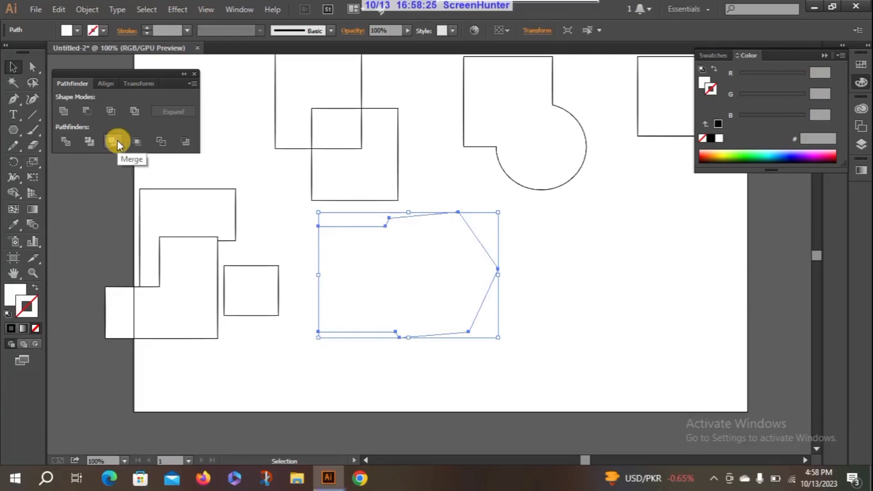
pyautogui.click(574, 264)
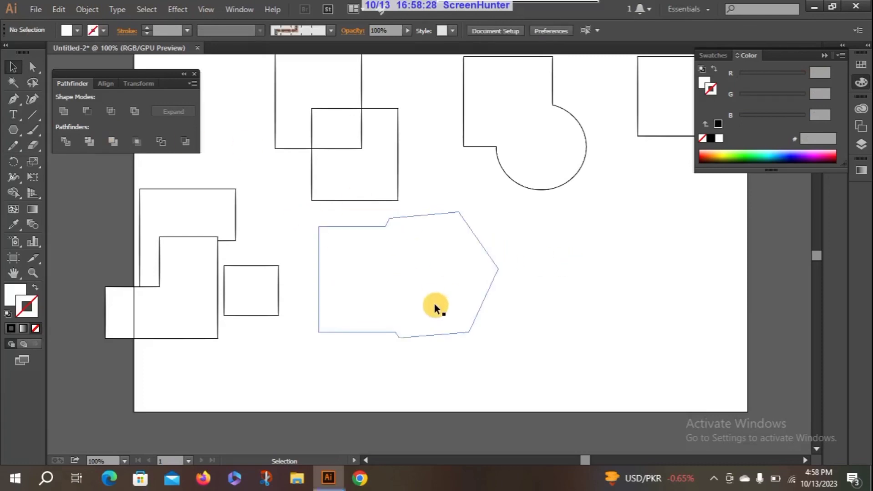
# Step: Apply a black stroke to the merged rectangle-hexagon shape and deselect it
pyautogui.click(433, 301)
pyautogui.click(11, 328)
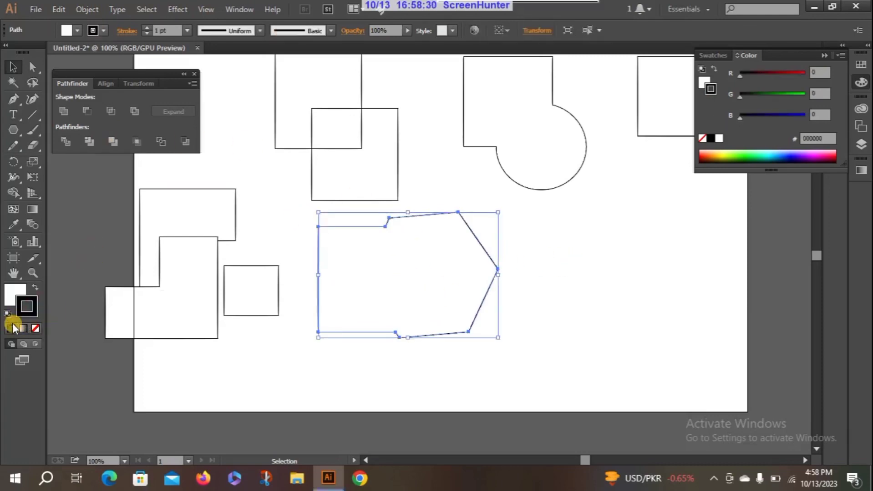
pyautogui.click(321, 354)
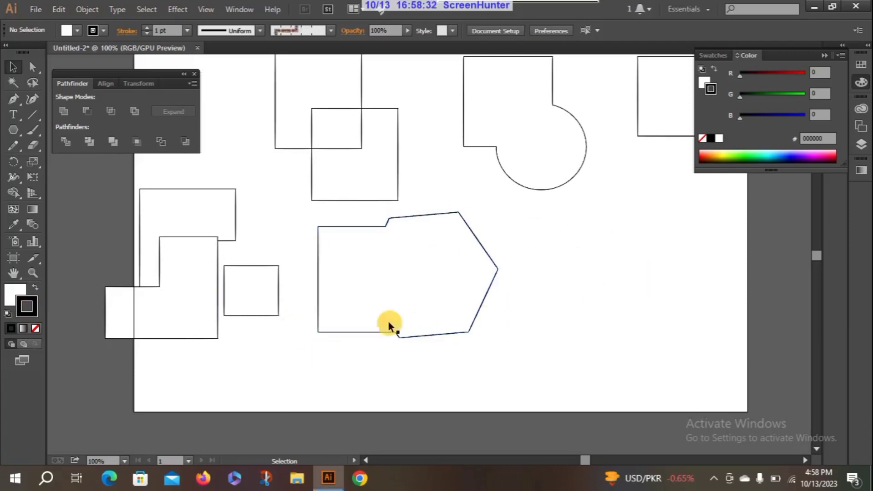
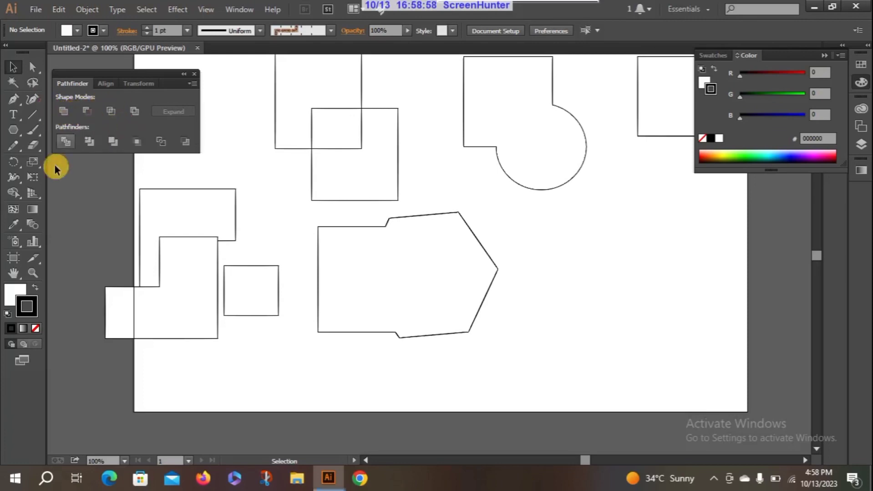
# Step: Delete the merged rectangle-hexagon shape from the artboard's lower middle
pyautogui.click(409, 247)
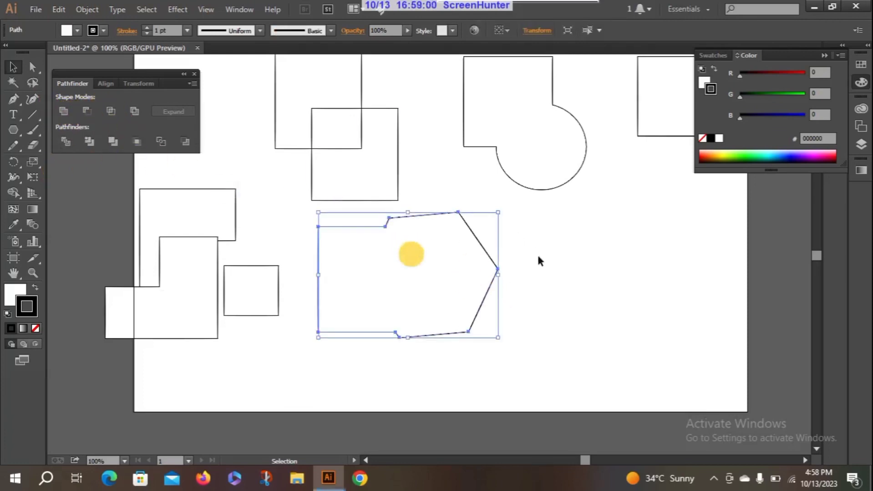
pyautogui.click(432, 258)
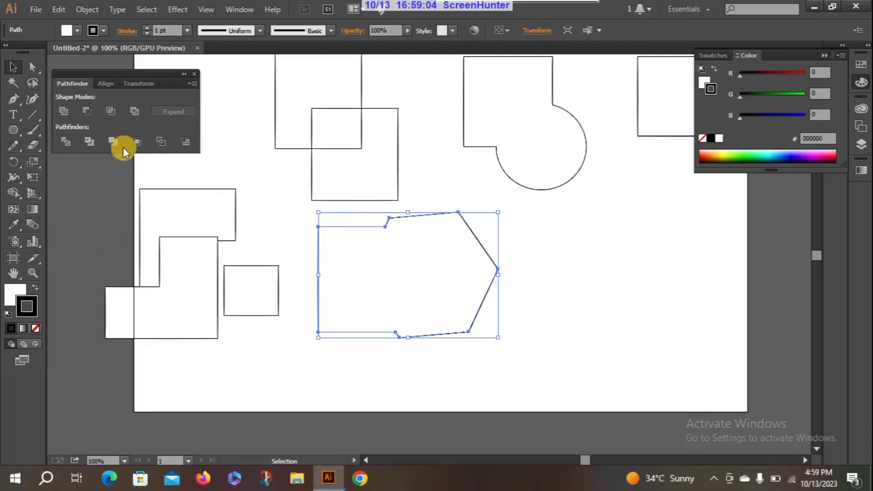
pyautogui.press('Delete')
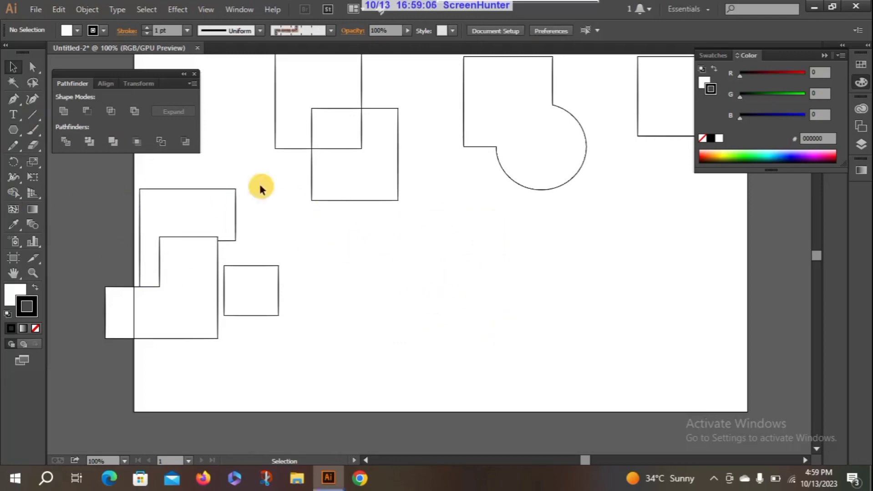
# Step: Draw two overlapping rectangles in the artboard's lower middle and an ellipse overlapping the lower right corner of the second one
pyautogui.rightClick(12, 131)
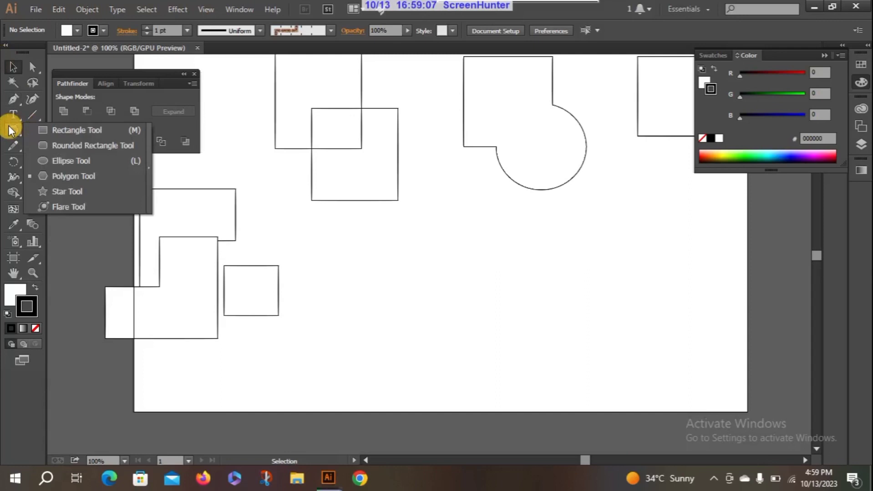
pyautogui.click(55, 127)
pyautogui.moveTo(364, 230); pyautogui.dragTo(443, 305)
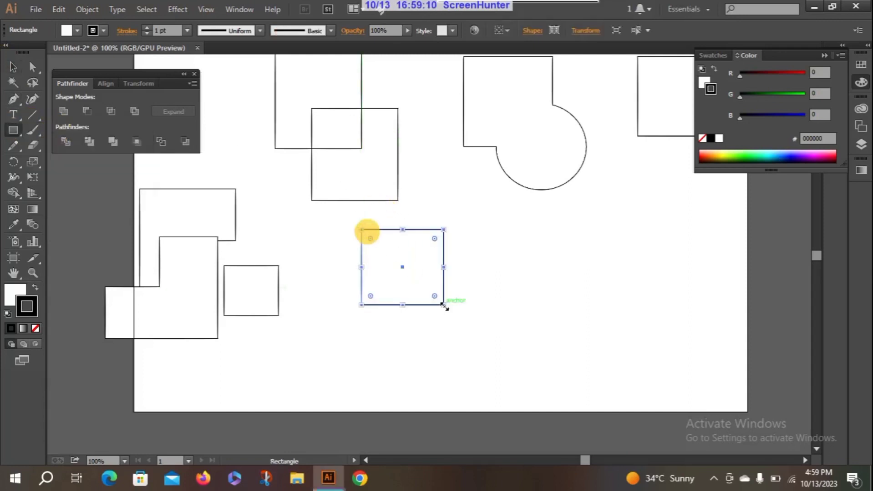
pyautogui.moveTo(412, 274); pyautogui.dragTo(498, 374)
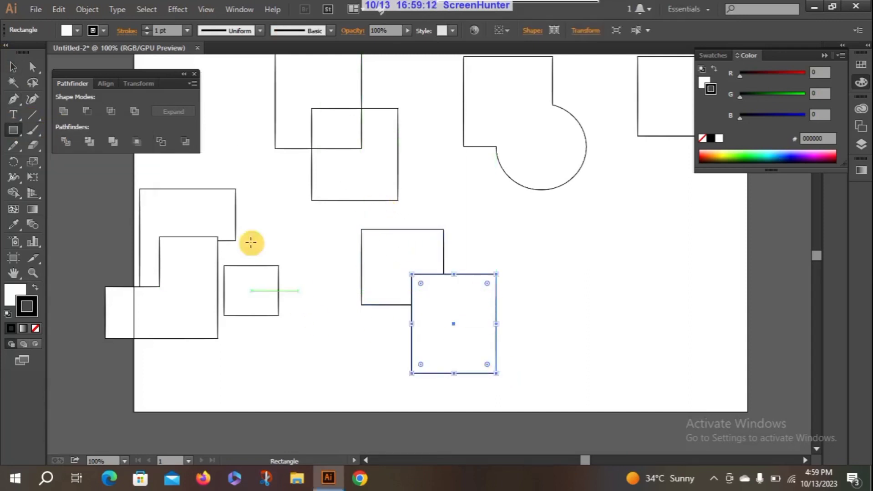
pyautogui.rightClick(11, 136)
pyautogui.click(55, 157)
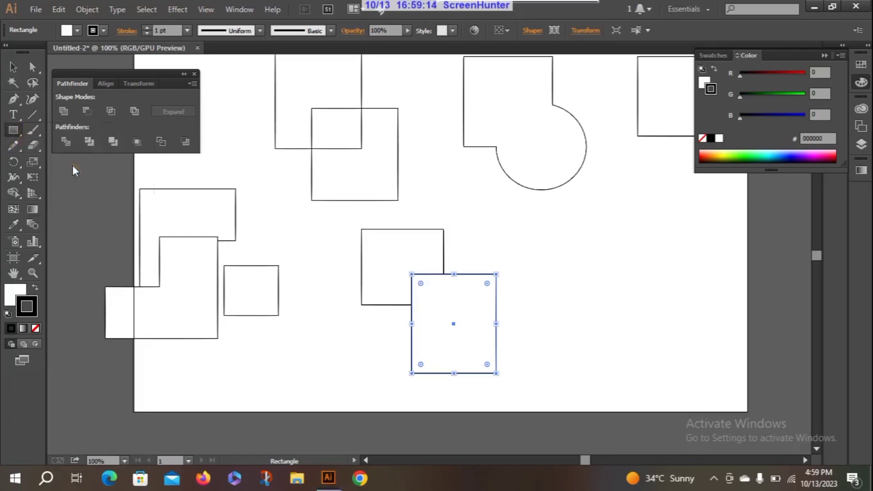
pyautogui.moveTo(471, 315); pyautogui.dragTo(571, 408)
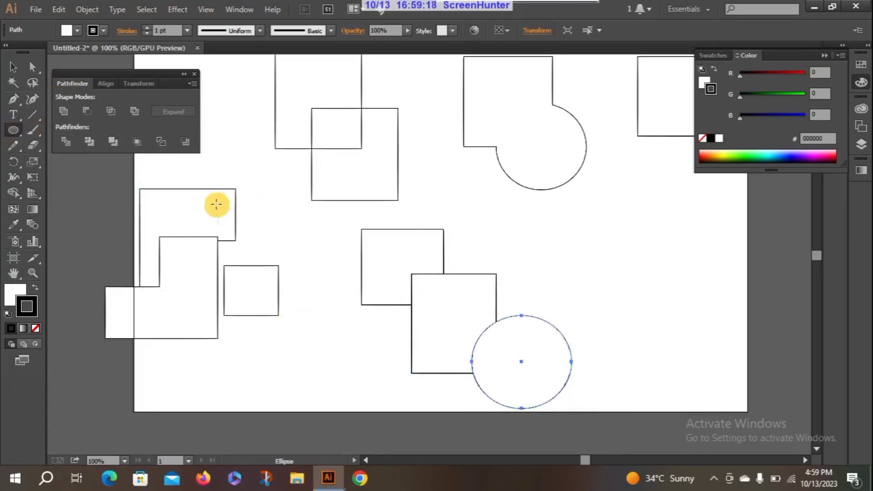
# Step: Apply the Merge pathfinder to the two rectangles and the ellipse, and give the merged shape a black stroke
pyautogui.click(17, 68)
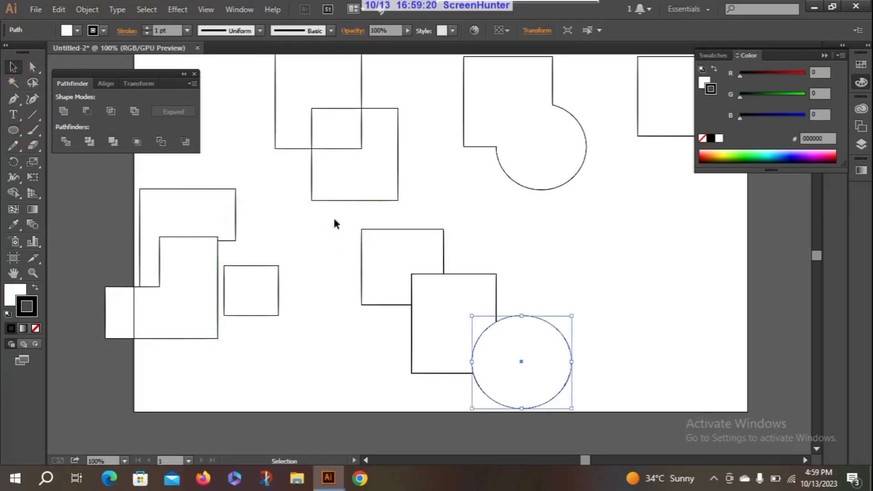
pyautogui.moveTo(333, 216); pyautogui.dragTo(583, 390)
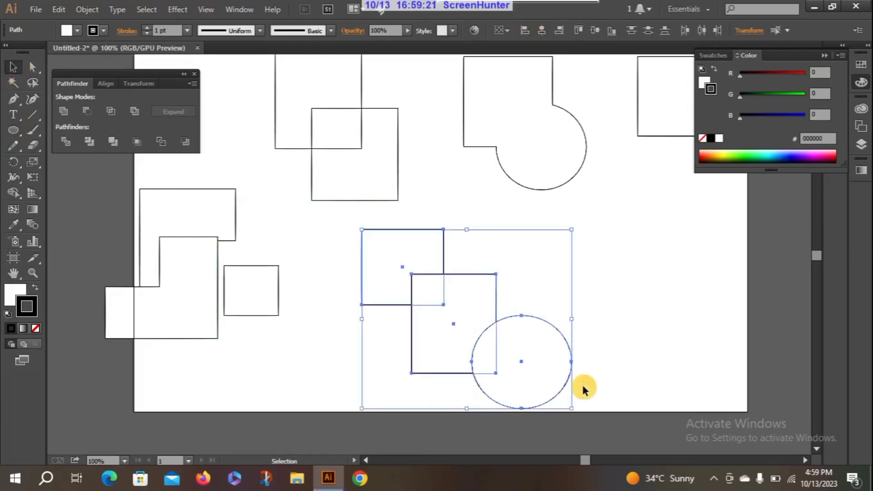
pyautogui.click(111, 142)
pyautogui.click(608, 271)
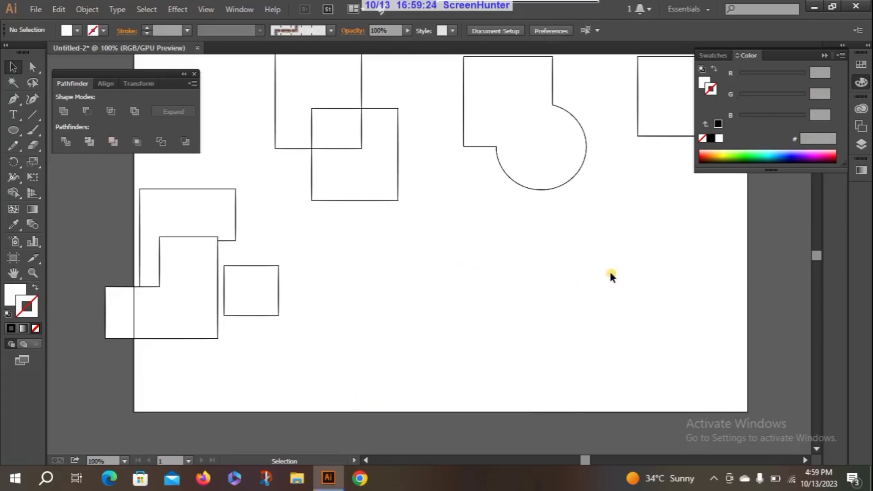
pyautogui.click(418, 297)
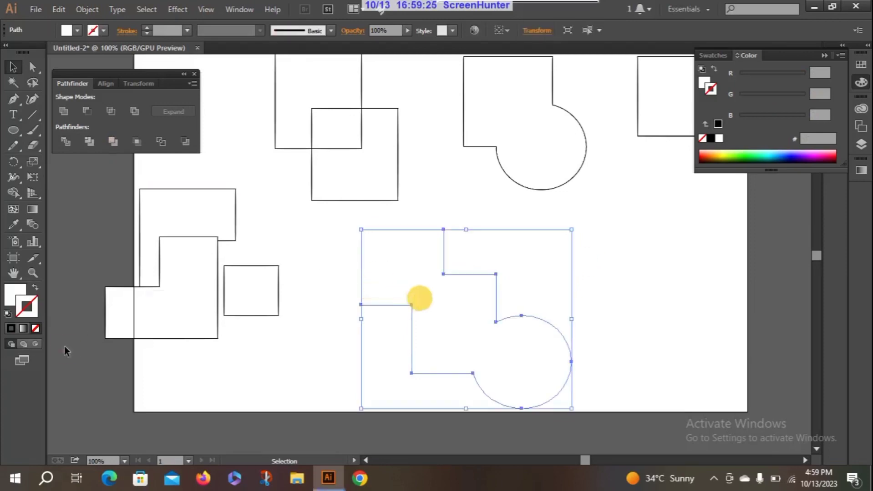
pyautogui.click(11, 329)
pyautogui.click(327, 377)
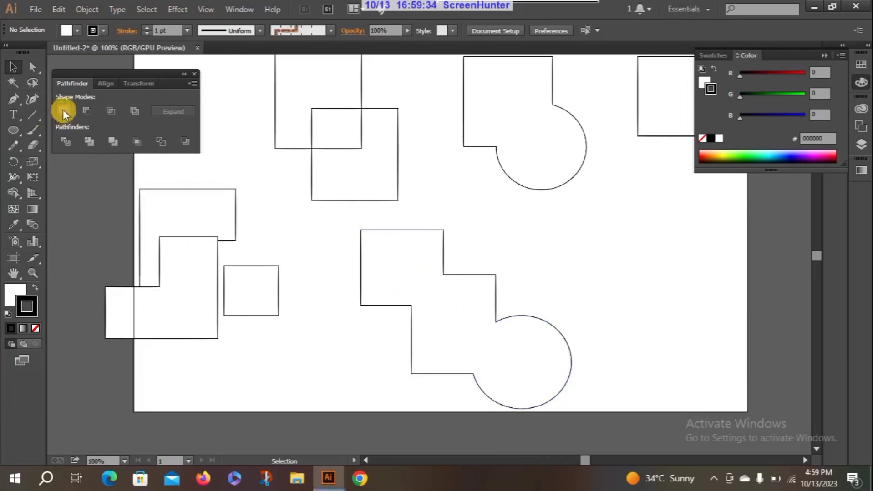
# Step: Delete the merged shape and draw two overlapping rectangles in its place, the front one about 127 by 153 px
pyautogui.click(429, 287)
pyautogui.press('Delete')
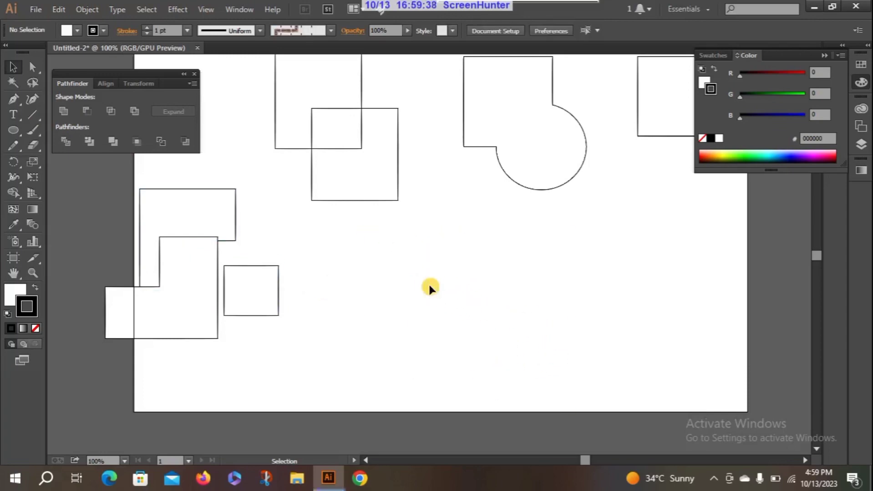
pyautogui.moveTo(14, 132); pyautogui.dragTo(66, 132)
pyautogui.moveTo(349, 233); pyautogui.dragTo(454, 321)
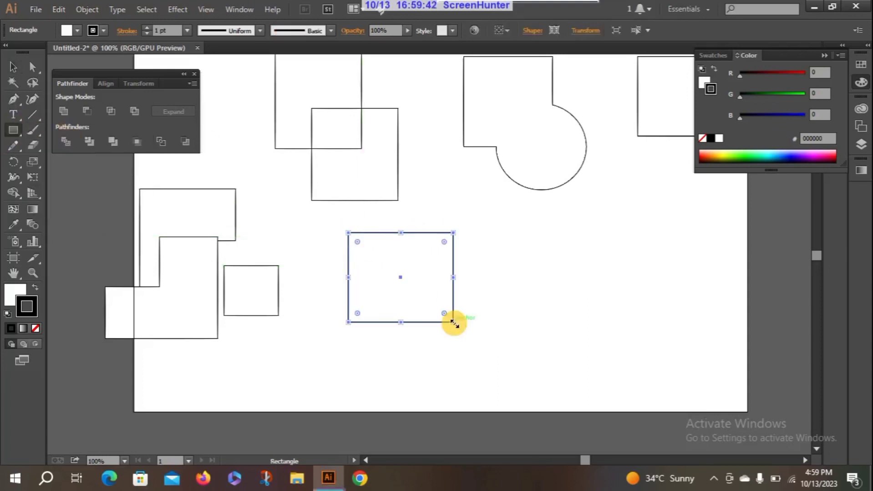
pyautogui.moveTo(411, 284); pyautogui.dragTo(493, 381)
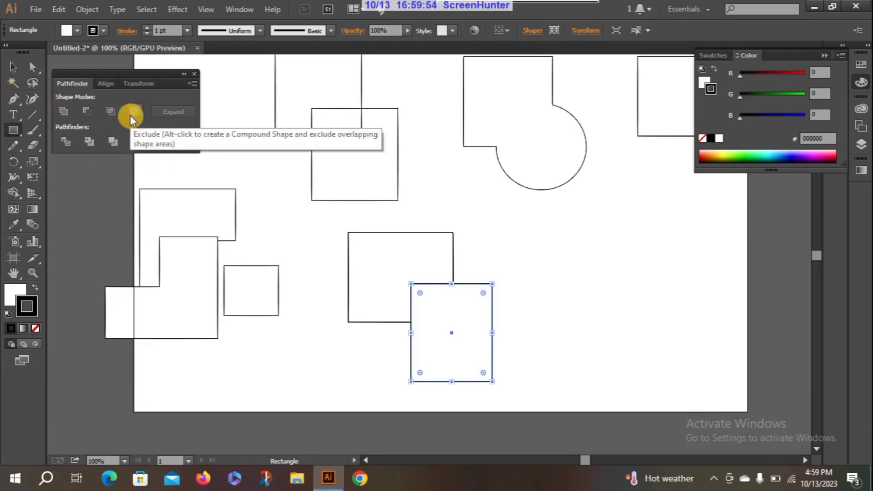
# Step: Apply the Crop pathfinder to the two overlapping rectangles and give the cropped group a black stroke
pyautogui.click(12, 67)
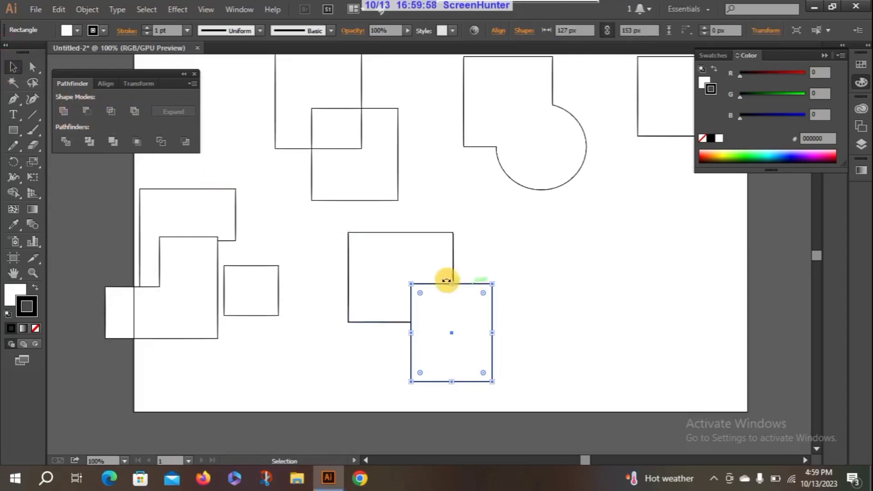
pyautogui.moveTo(331, 227); pyautogui.dragTo(524, 419)
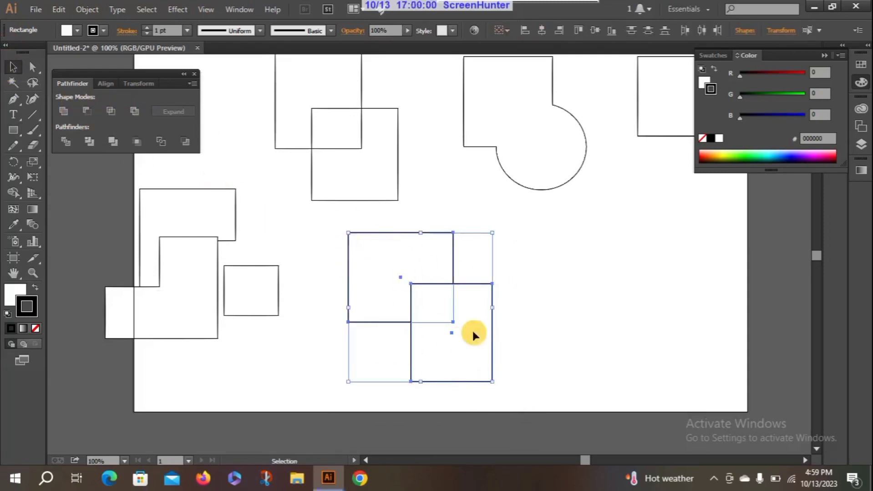
pyautogui.click(137, 140)
pyautogui.click(367, 255)
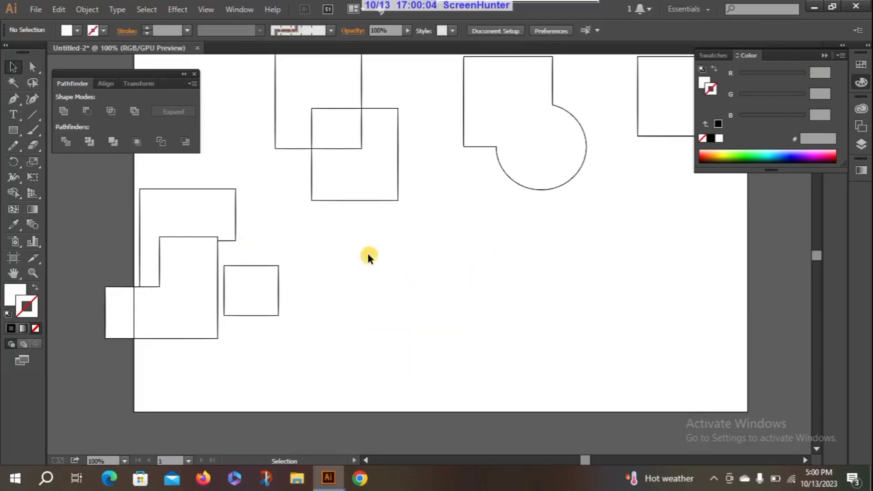
pyautogui.click(454, 324)
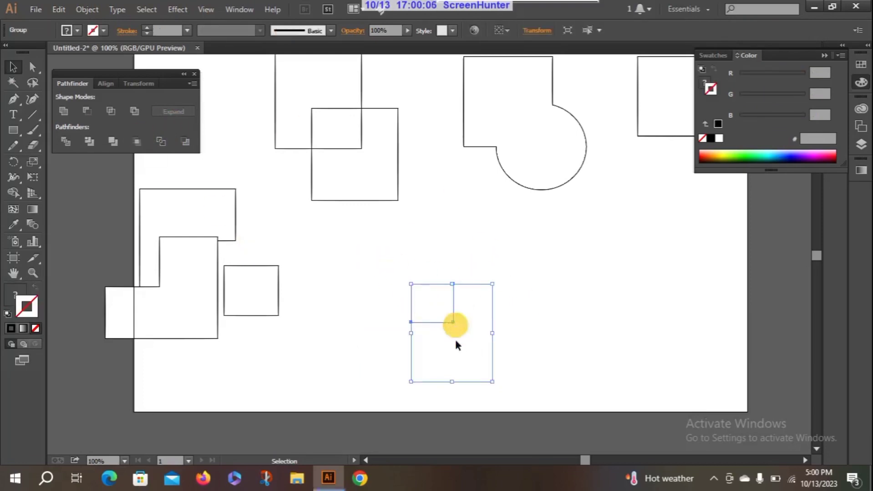
pyautogui.click(8, 315)
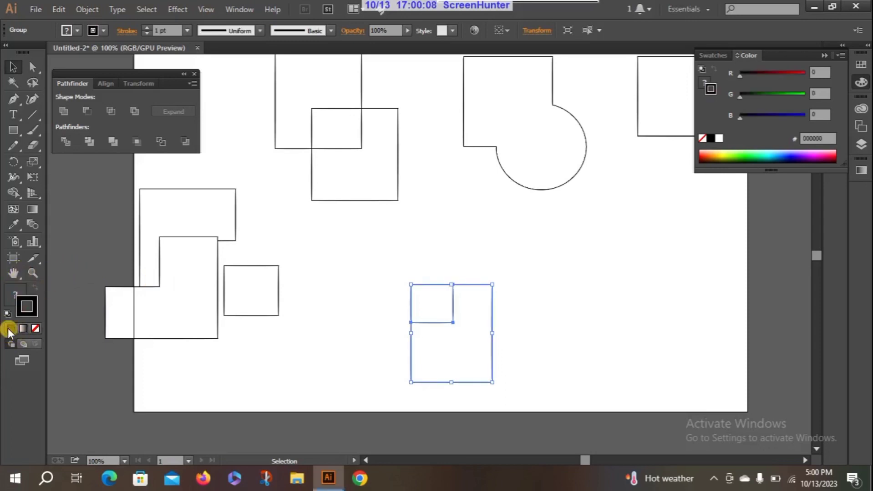
pyautogui.click(334, 298)
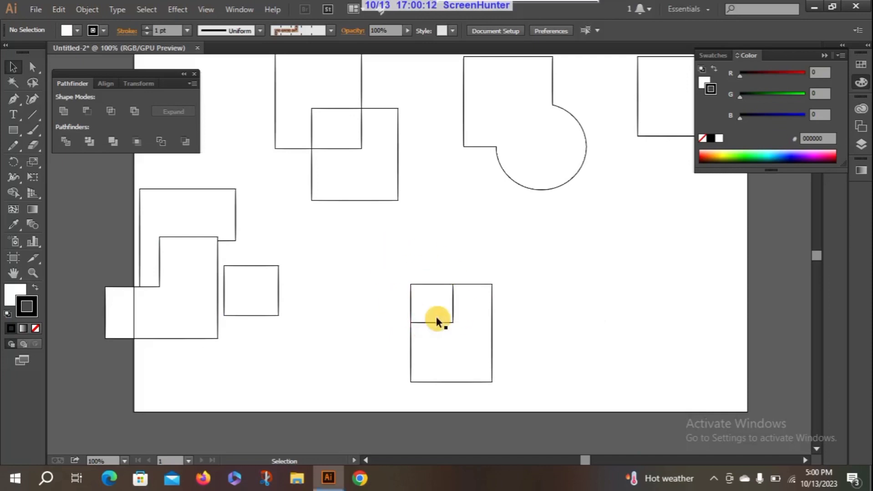
# Step: Ungroup the cropped result and move the small overlap piece up and left, away from the L-shaped piece
pyautogui.rightClick(426, 293)
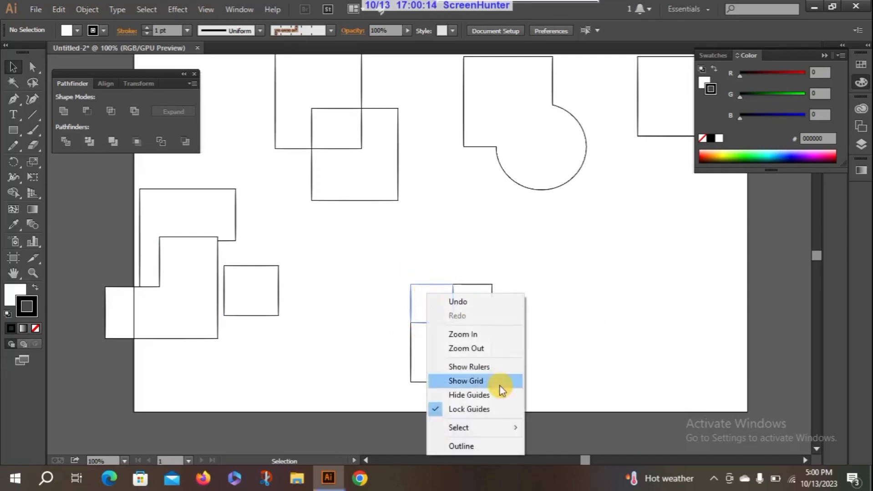
pyautogui.click(424, 315)
pyautogui.rightClick(424, 314)
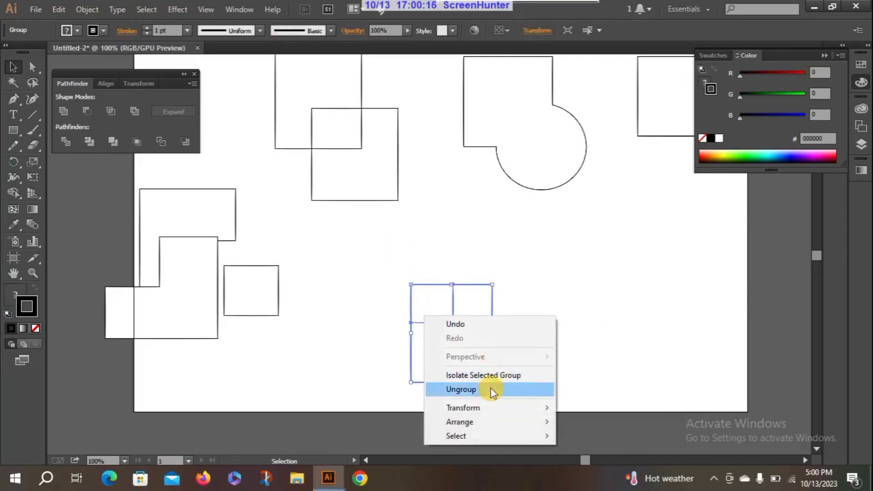
pyautogui.click(479, 391)
pyautogui.click(361, 334)
pyautogui.moveTo(439, 305); pyautogui.dragTo(371, 285)
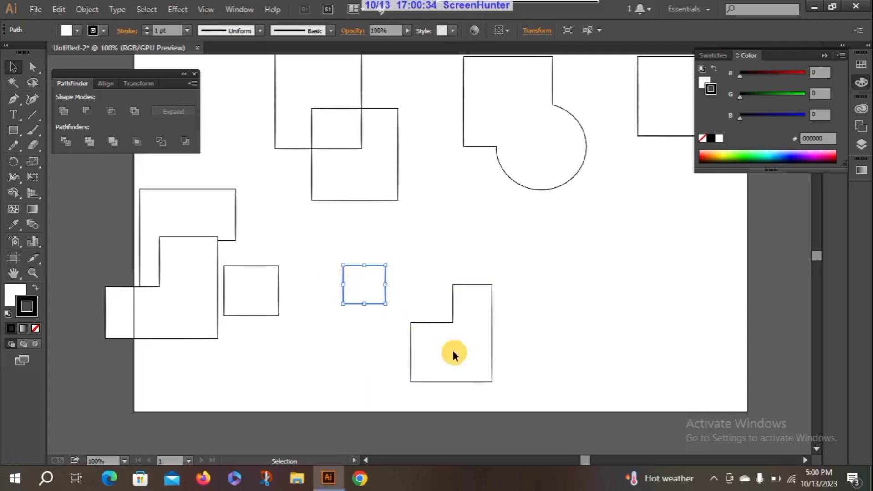
# Step: Move the small piece back into the notch of the L-shaped piece, and delete both pieces
pyautogui.moveTo(356, 292); pyautogui.dragTo(424, 310)
pyautogui.click(393, 309)
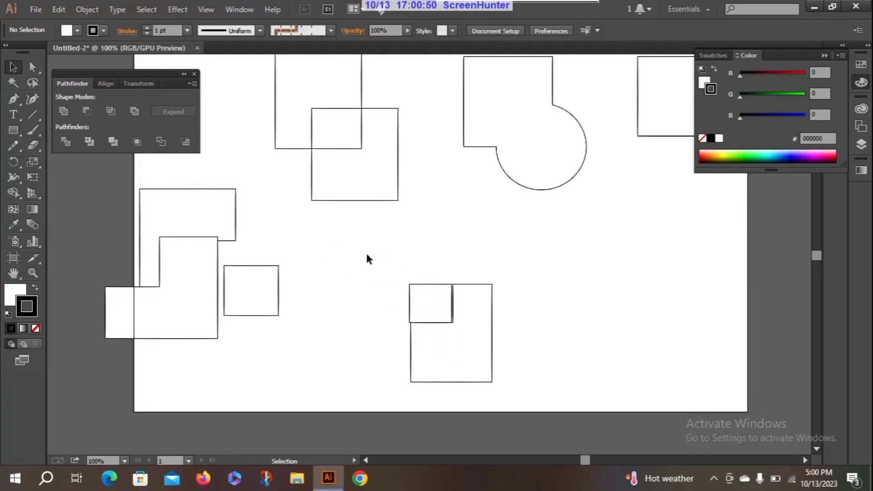
pyautogui.moveTo(366, 256); pyautogui.dragTo(528, 405)
pyautogui.press('Delete')
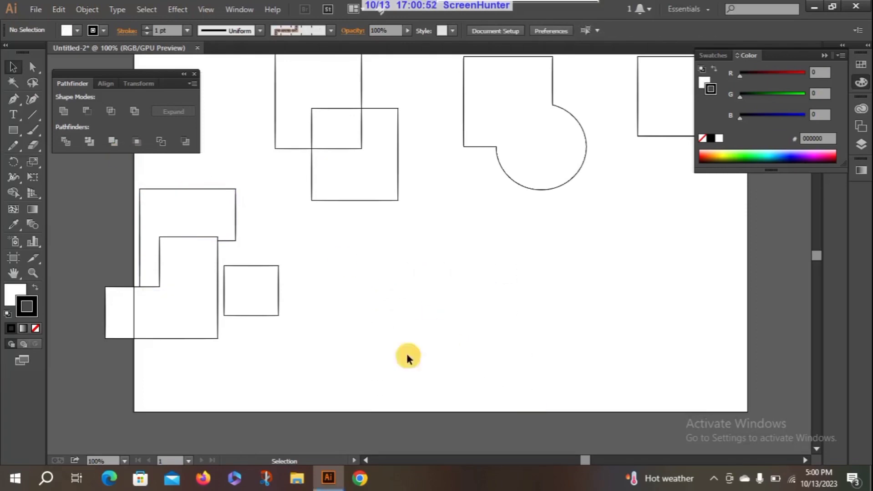
# Step: Draw a rectangle in the artboard's lower middle and a rounded rectangle overlapping its lower right corner
pyautogui.moveTo(15, 129); pyautogui.dragTo(55, 133)
pyautogui.moveTo(322, 237); pyautogui.dragTo(403, 321)
pyautogui.moveTo(11, 130); pyautogui.dragTo(40, 175)
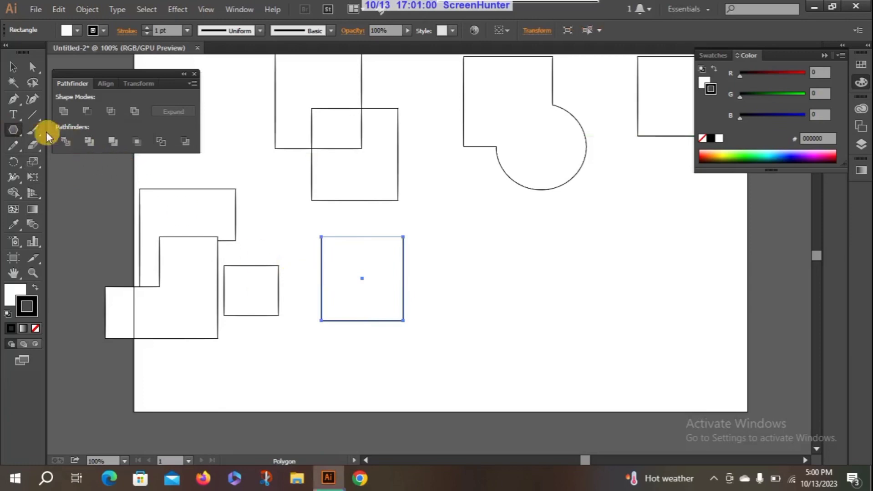
pyautogui.moveTo(13, 134); pyautogui.dragTo(52, 147)
pyautogui.moveTo(362, 280); pyautogui.dragTo(463, 377)
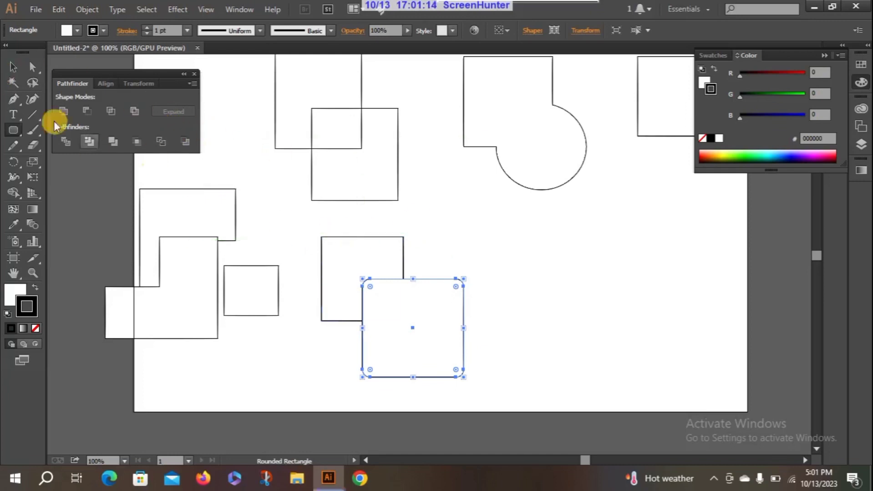
# Step: Apply the Outline pathfinder to the overlapping rectangle and rounded rectangle
pyautogui.click(12, 68)
pyautogui.moveTo(293, 222); pyautogui.dragTo(545, 419)
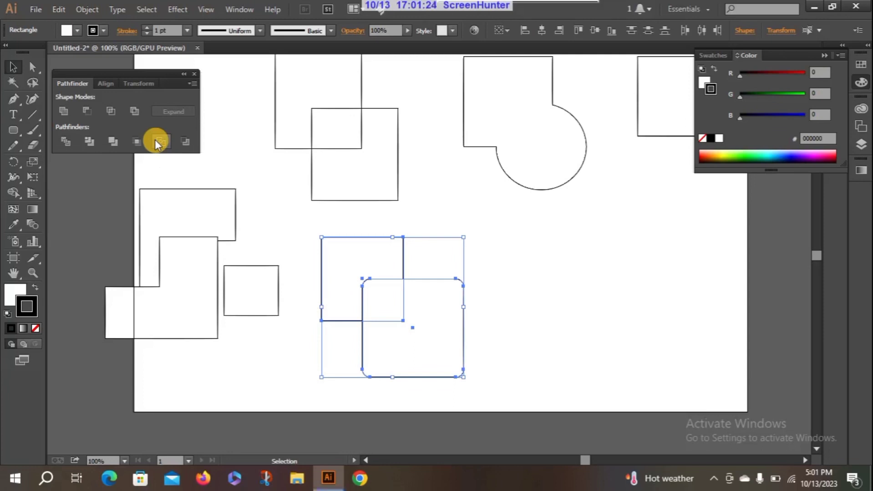
pyautogui.click(157, 142)
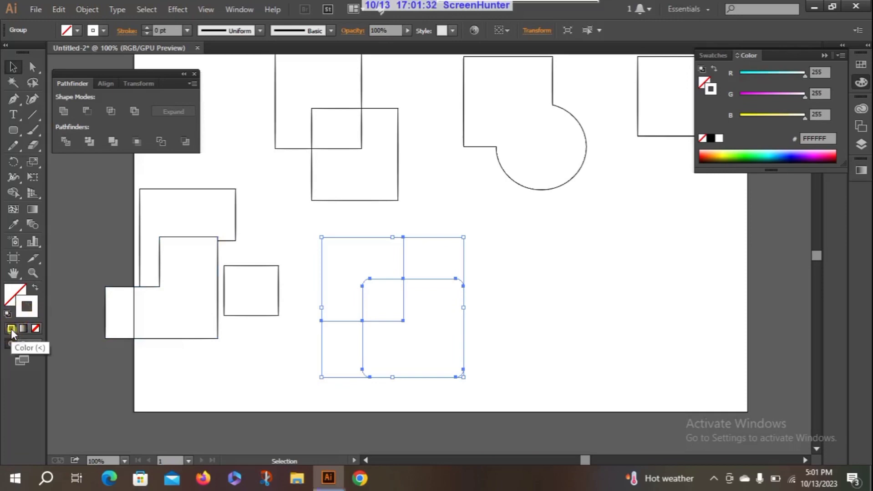
# Step: Give the outlined group a black stroke with a weight of 1 pt
pyautogui.click(710, 138)
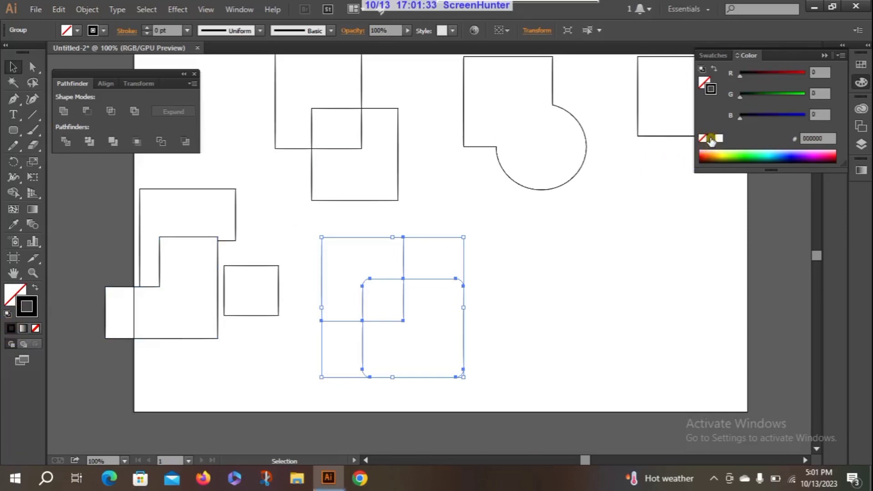
pyautogui.click(584, 276)
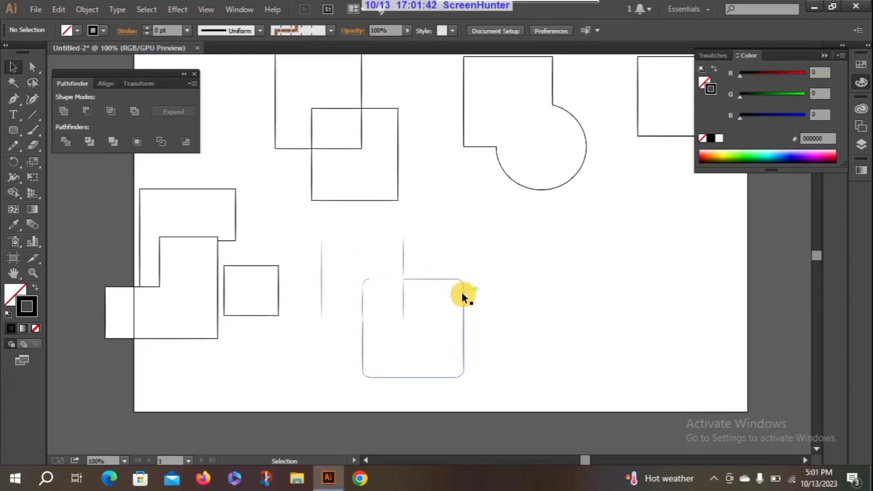
pyautogui.moveTo(300, 224); pyautogui.dragTo(454, 393)
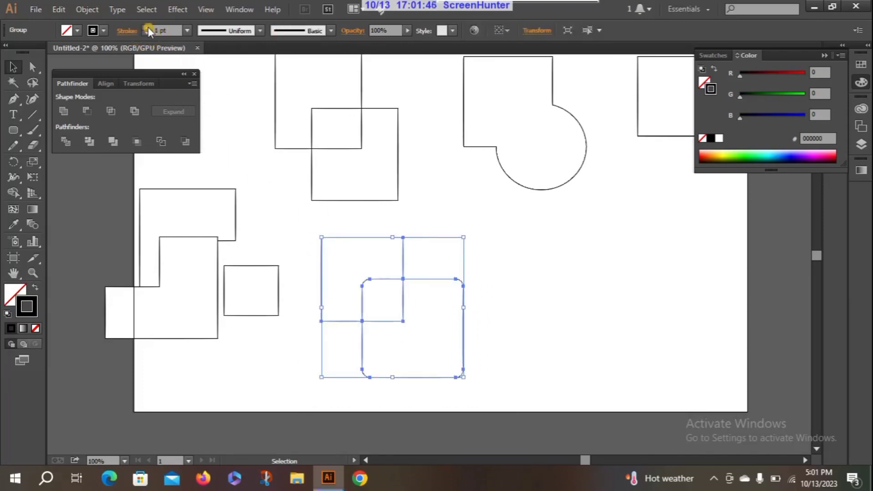
# Step: Set the outlined group's stroke weight to 2 pt and deselect it
pyautogui.click(148, 26)
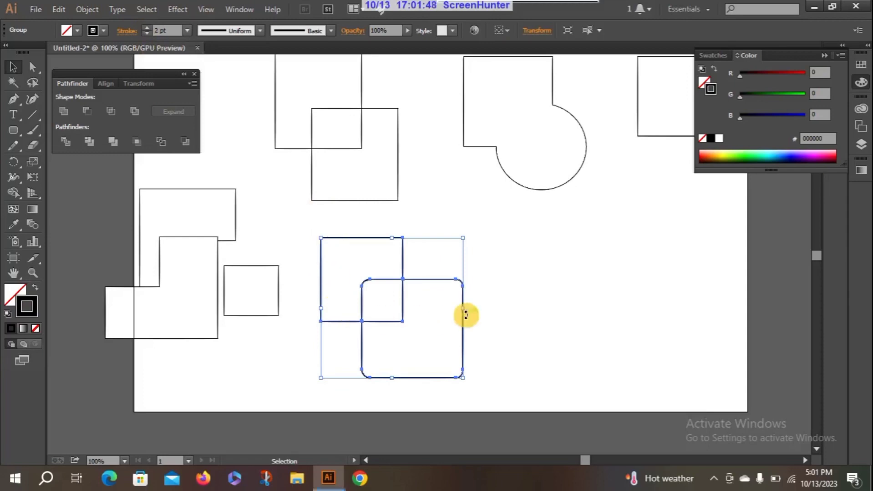
pyautogui.click(491, 307)
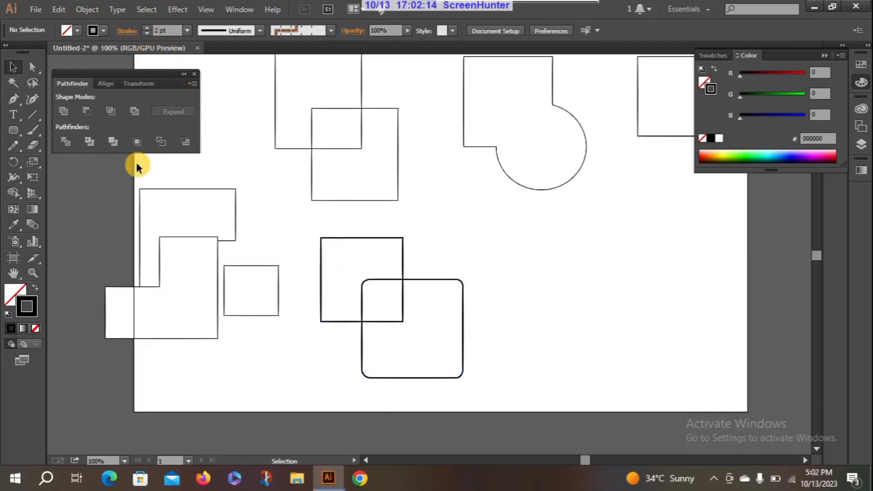
# Step: Draw a rectangle above and beside the outlined group, with a tilted hexagon overlapping it
pyautogui.moveTo(13, 134); pyautogui.dragTo(56, 132)
pyautogui.moveTo(454, 202); pyautogui.dragTo(530, 278)
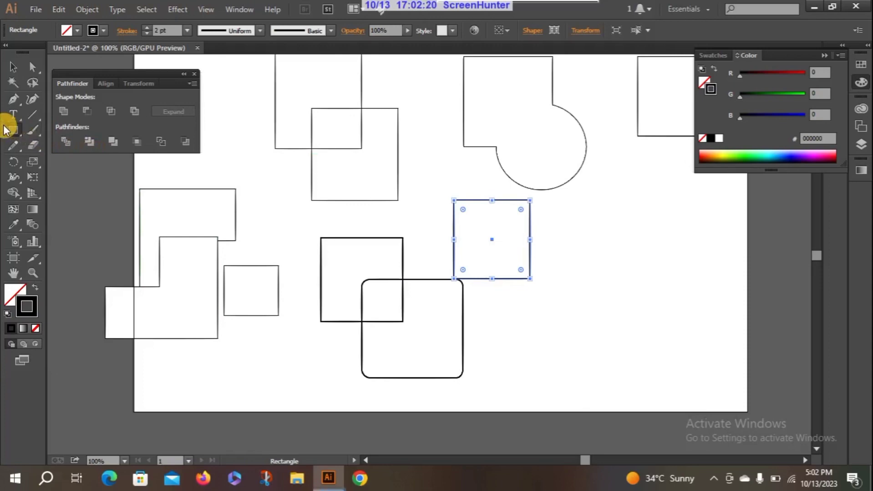
pyautogui.moveTo(11, 130); pyautogui.dragTo(76, 181)
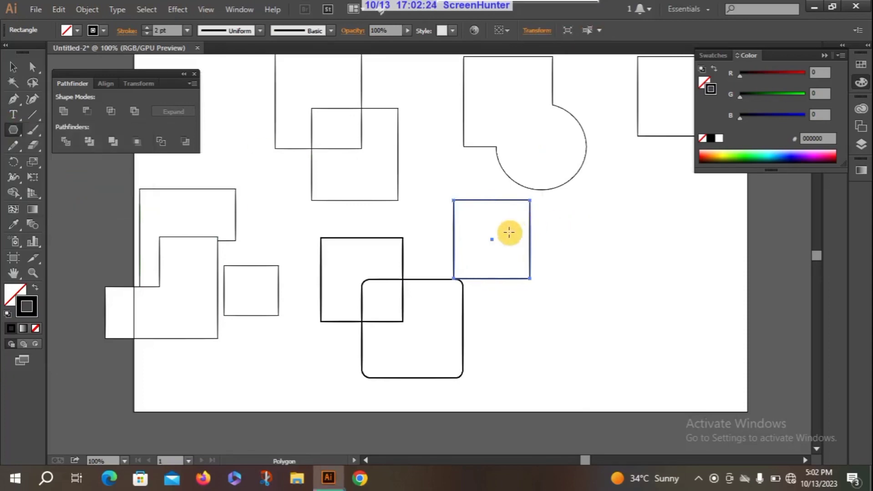
pyautogui.moveTo(509, 250); pyautogui.dragTo(540, 281)
# Step: Move the rectangle and hexagon together down and right, clear of the outlined group, and deselect them
pyautogui.click(20, 67)
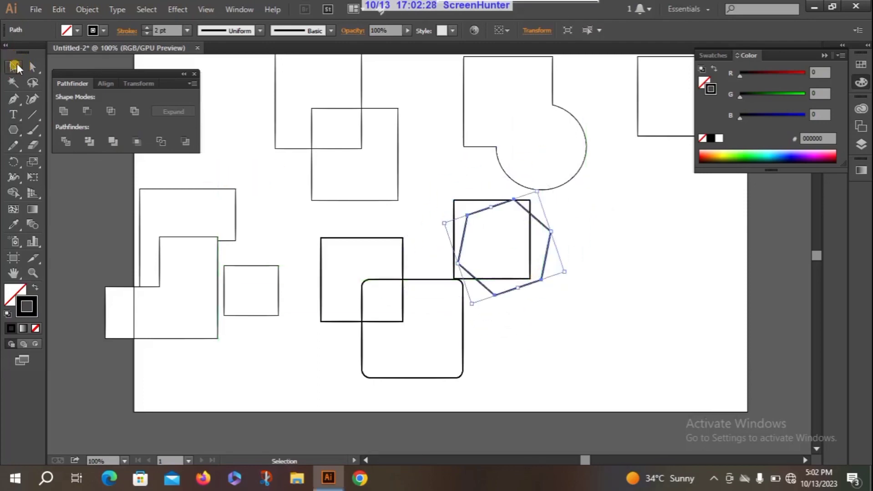
pyautogui.click(458, 240)
pyautogui.moveTo(550, 276); pyautogui.dragTo(577, 311)
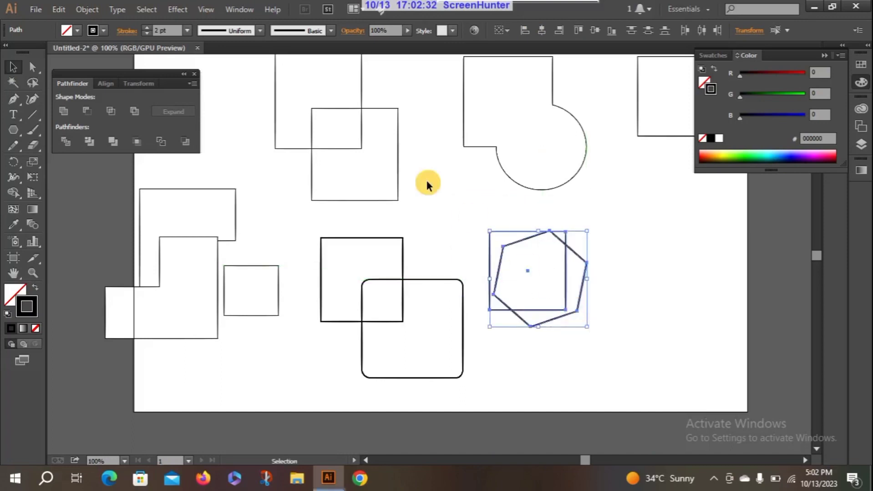
pyautogui.click(469, 219)
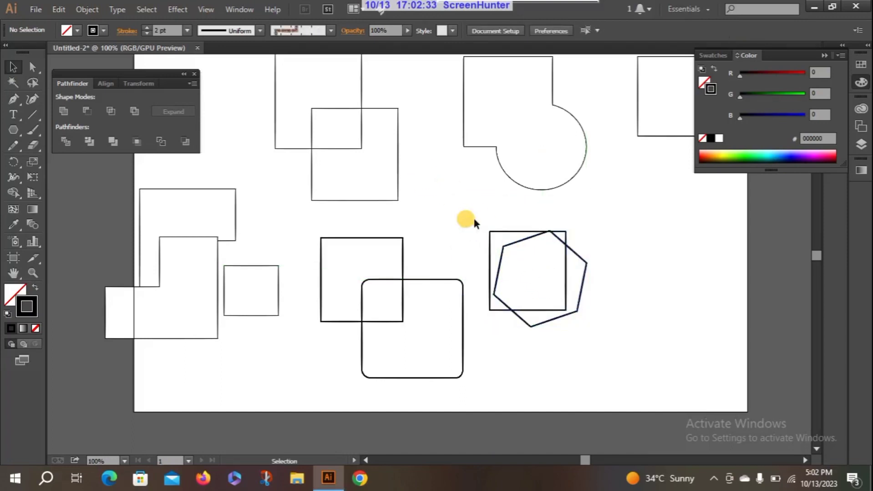
# Step: Isolate the hexagon and delete it, keeping the rectangle
pyautogui.doubleClick(584, 278)
pyautogui.click(400, 171)
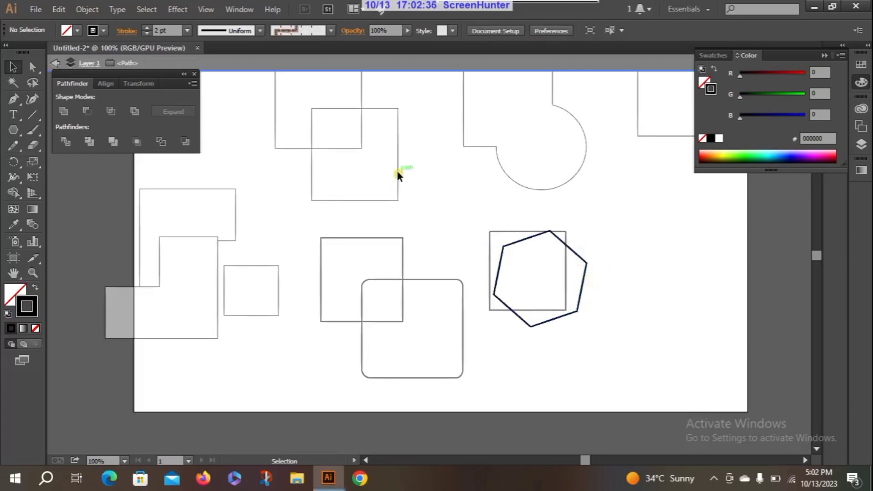
pyautogui.moveTo(465, 212); pyautogui.dragTo(625, 353)
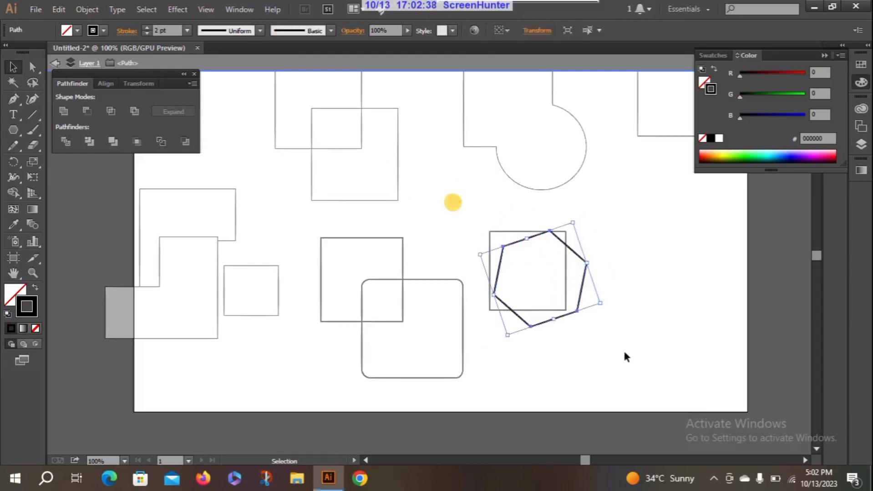
pyautogui.press('Delete')
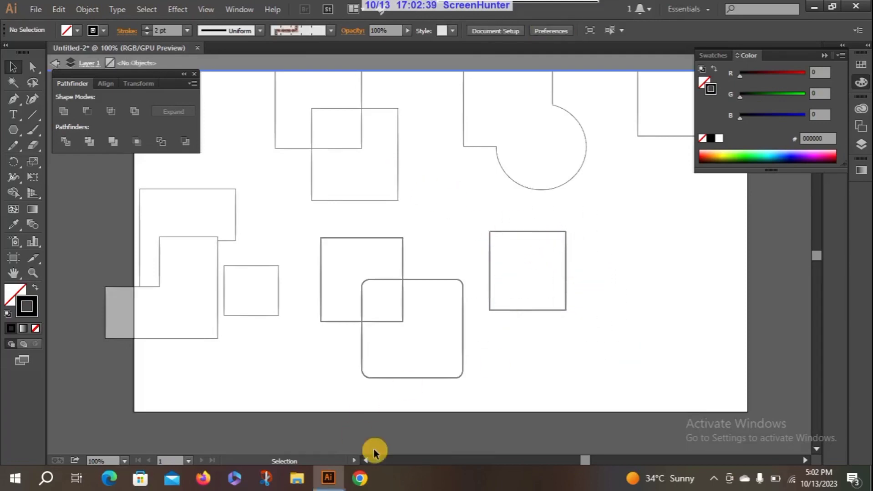
# Step: Reset the stroke for new shapes to black with a weight of 1 pt
pyautogui.click(147, 33)
pyautogui.click(147, 32)
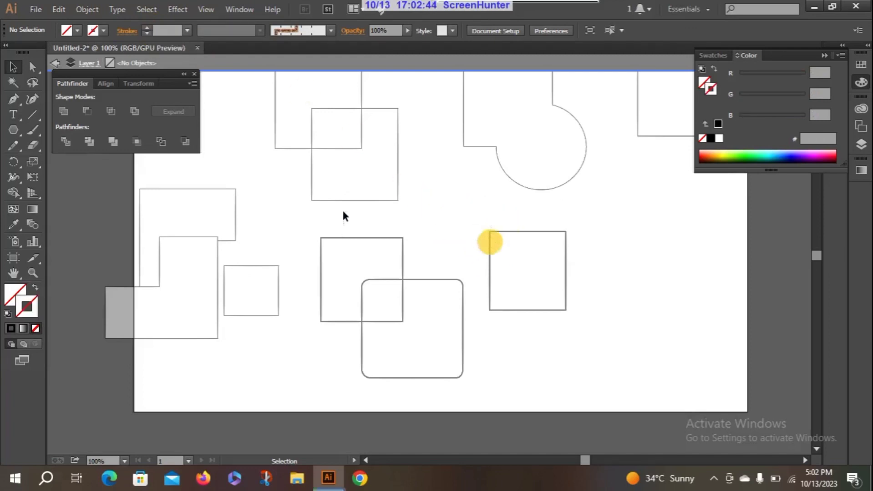
pyautogui.click(11, 327)
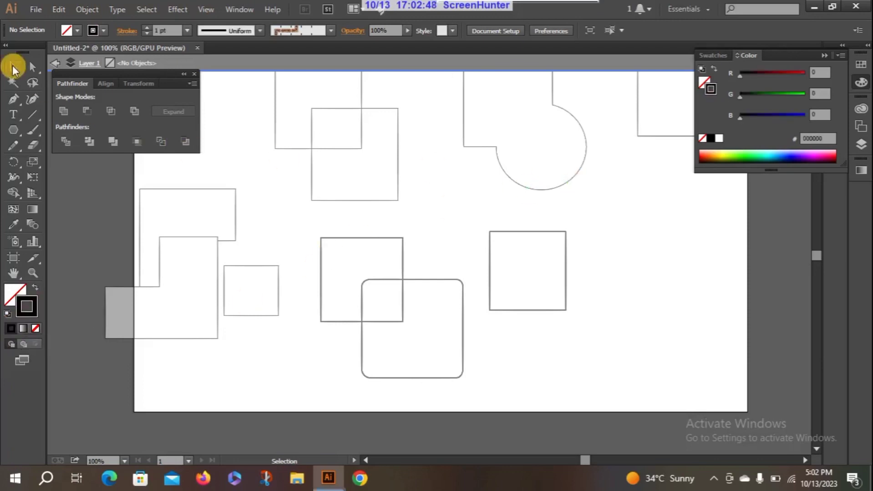
# Step: Draw an ellipse right of the lone square and a larger ellipse overlapping its lower right
pyautogui.click(14, 128)
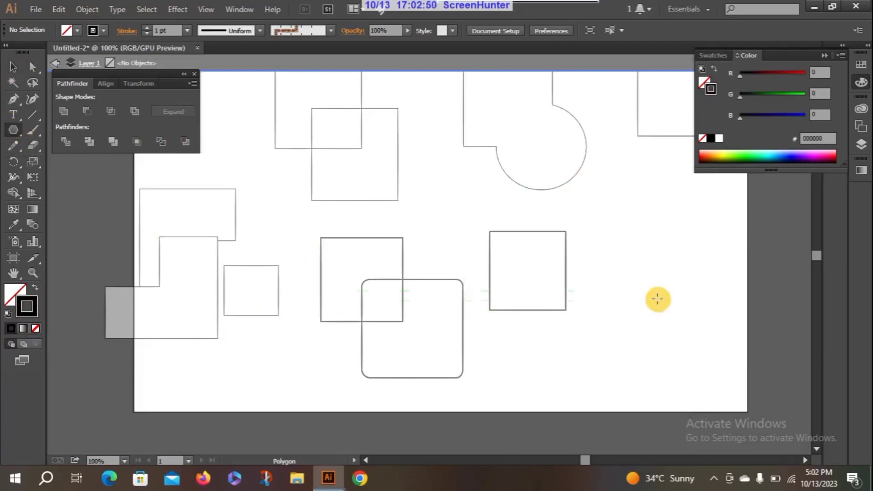
pyautogui.moveTo(12, 132); pyautogui.dragTo(69, 161)
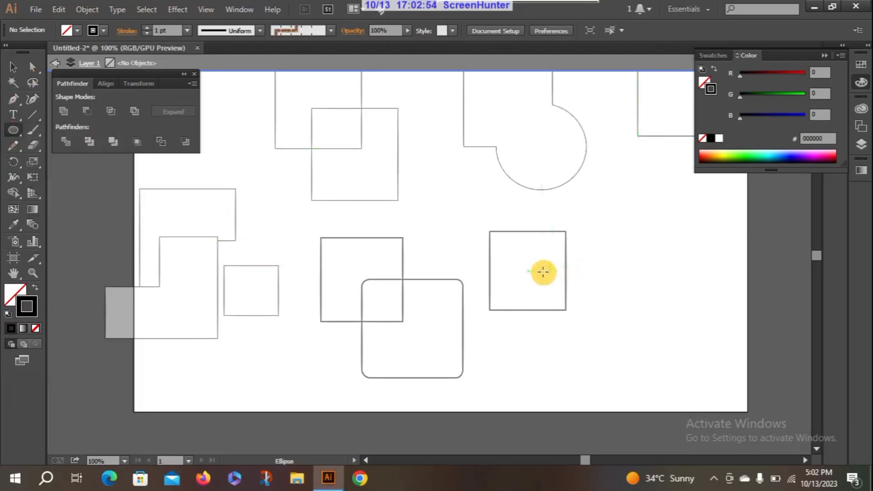
pyautogui.moveTo(622, 225); pyautogui.dragTo(697, 310)
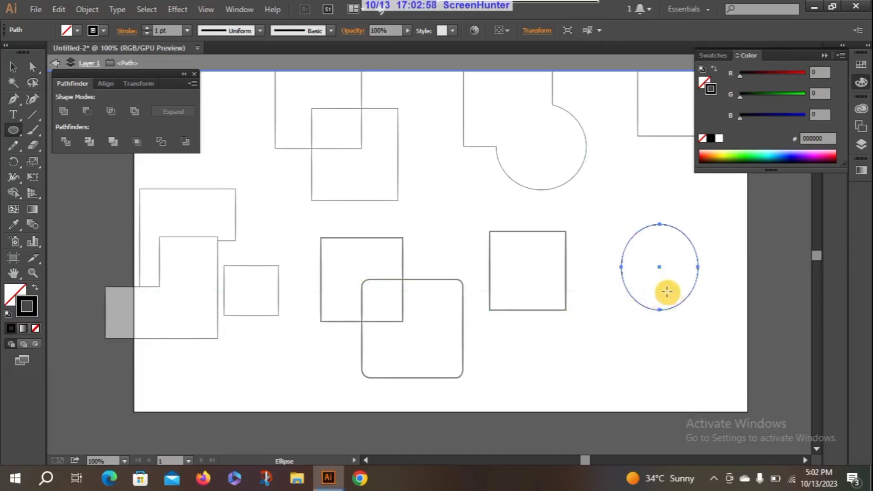
pyautogui.moveTo(659, 283); pyautogui.dragTo(755, 392)
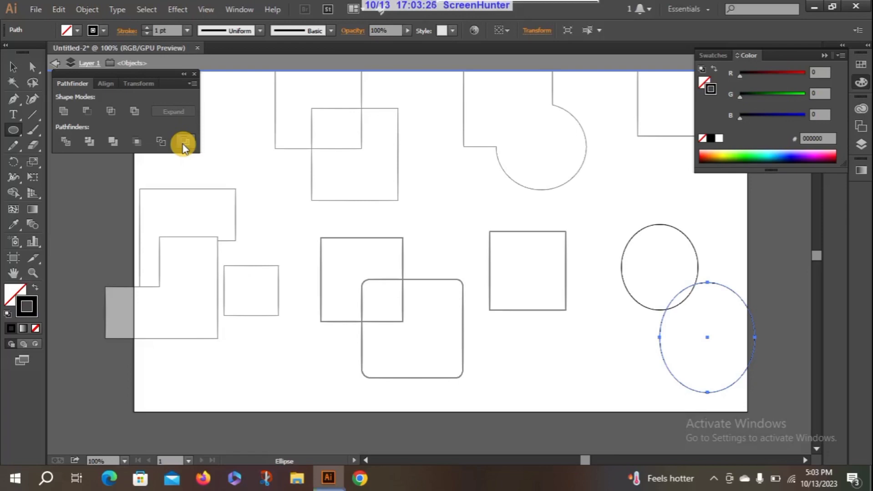
# Step: Apply the Minus Back pathfinder to the two ellipses and move the notched result onto the outlined group
pyautogui.click(13, 67)
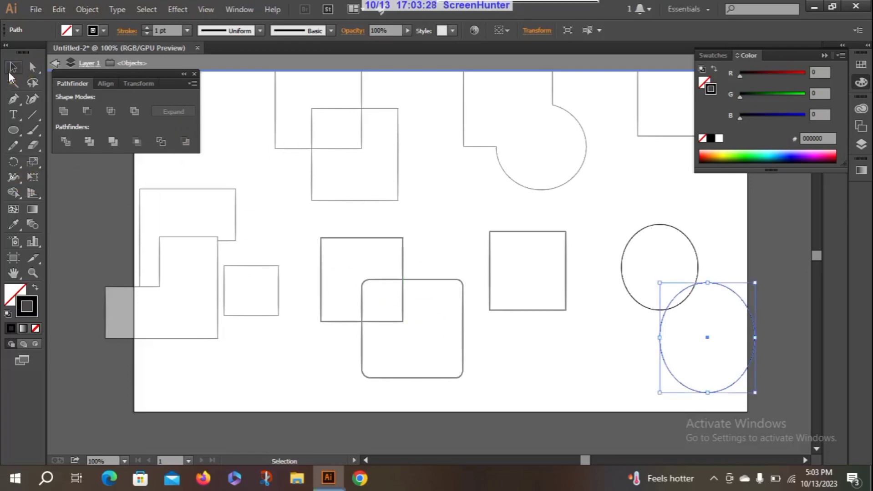
pyautogui.moveTo(608, 197); pyautogui.dragTo(720, 427)
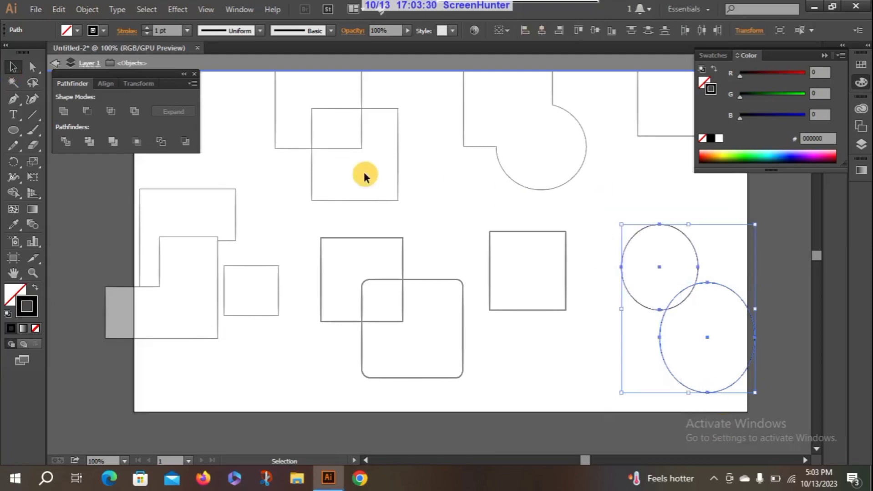
pyautogui.click(187, 140)
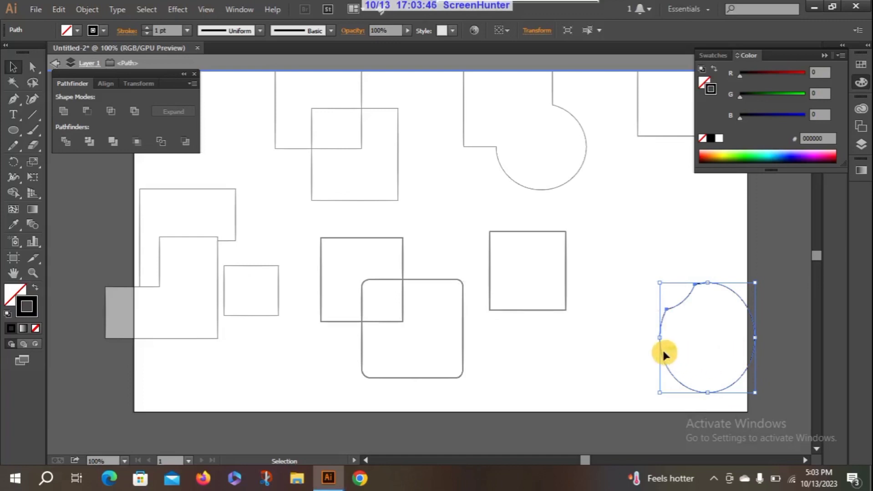
pyautogui.moveTo(662, 349); pyautogui.dragTo(314, 340)
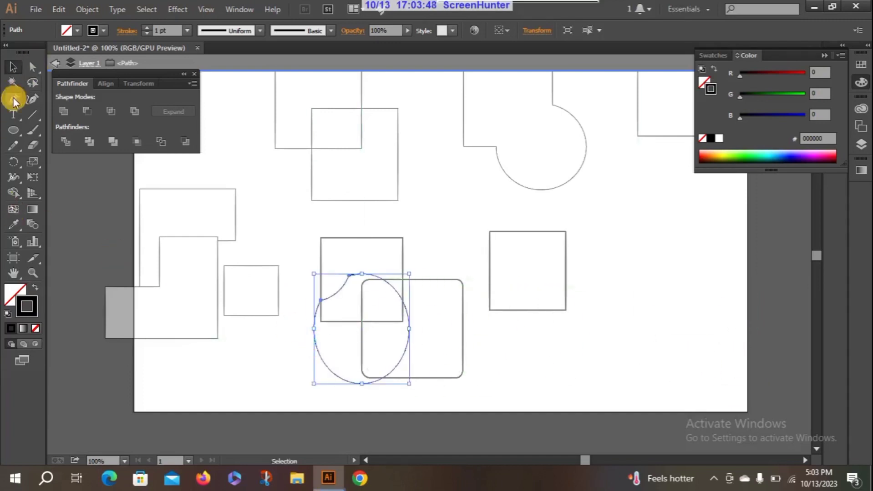
# Step: Draw two new overlapping ellipses right of the lone square, the second slightly larger and offset down and right
pyautogui.click(13, 129)
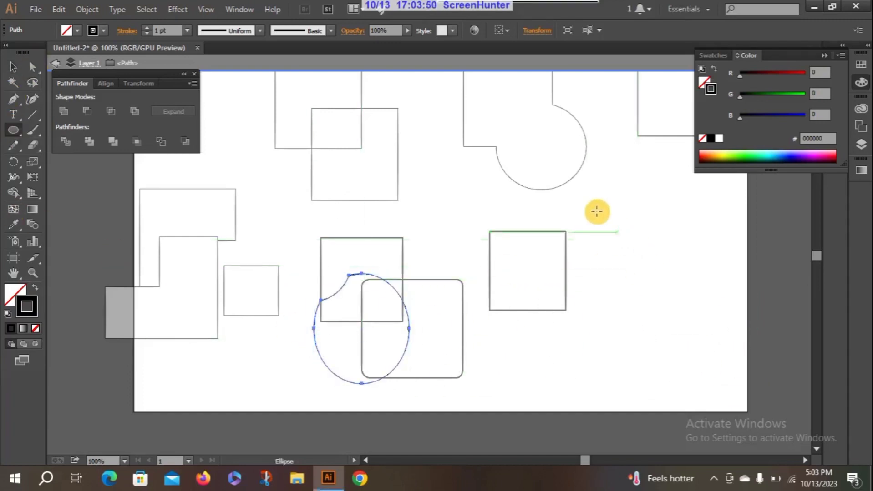
pyautogui.moveTo(587, 210)
pyautogui.mouseDown()
pyautogui.moveTo(662, 278)
pyautogui.moveTo(667, 294)
pyautogui.mouseUp()
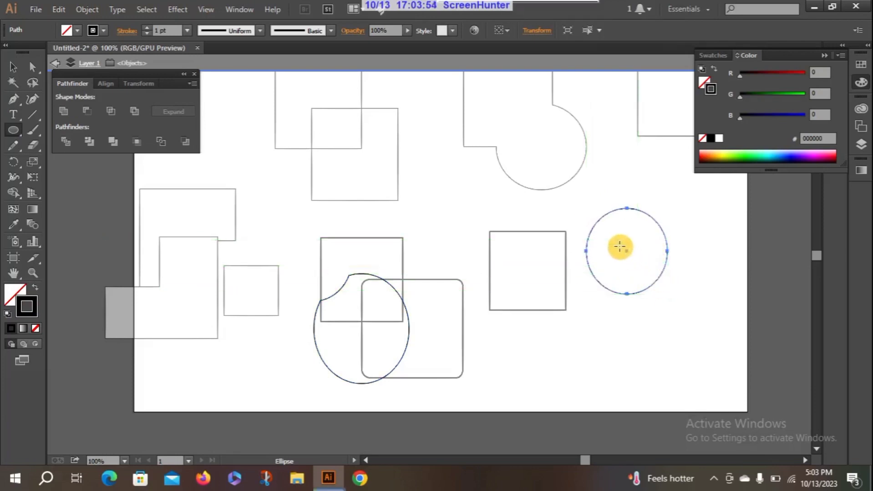
pyautogui.moveTo(619, 241); pyautogui.dragTo(710, 338)
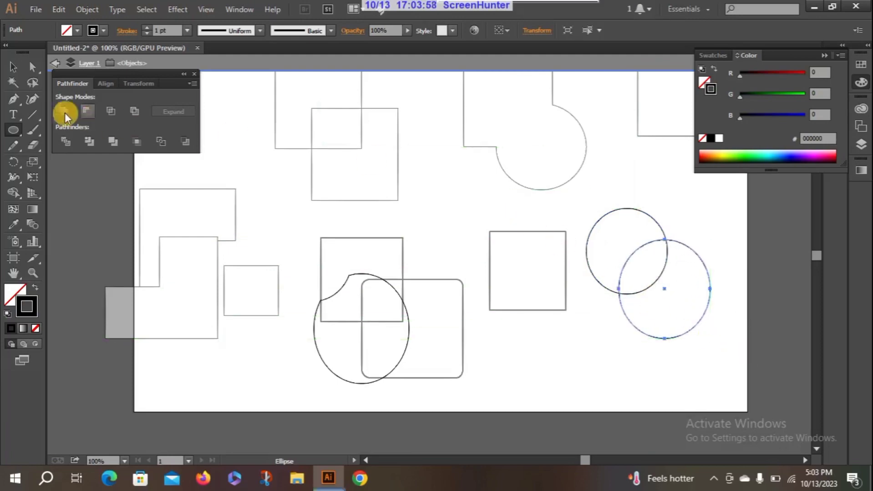
# Step: Move the larger ellipse up and left so it covers most of the smaller one, and deselect it
pyautogui.click(13, 67)
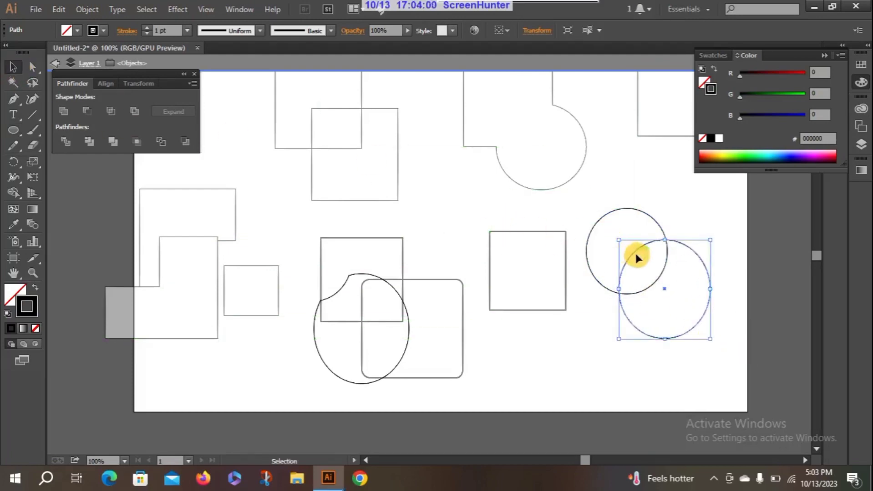
pyautogui.moveTo(636, 258); pyautogui.dragTo(617, 235)
pyautogui.click(587, 362)
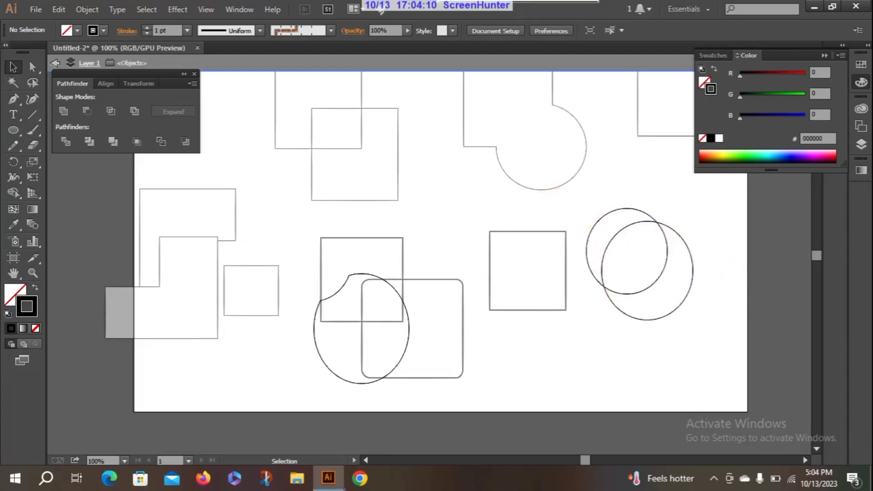
# Step: Subtract the front ellipse from the back one with Minus Front to form a crescent, and deselect it
pyautogui.moveTo(578, 195); pyautogui.dragTo(689, 357)
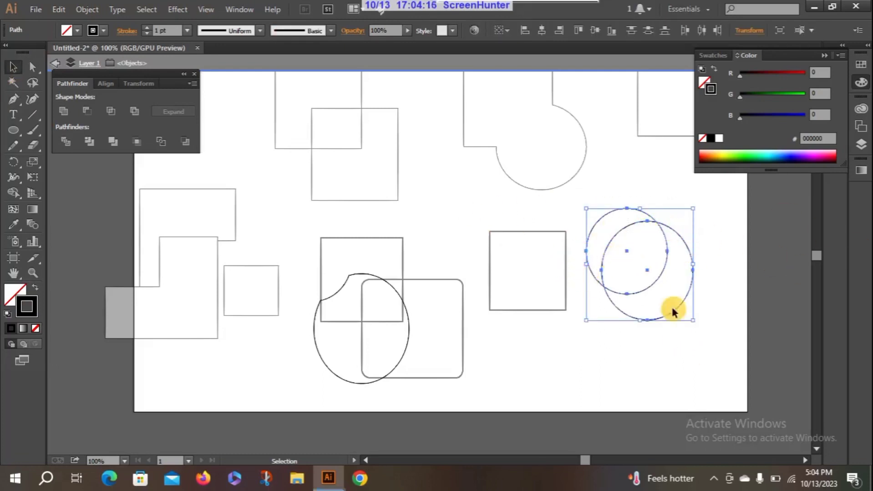
pyautogui.click(86, 112)
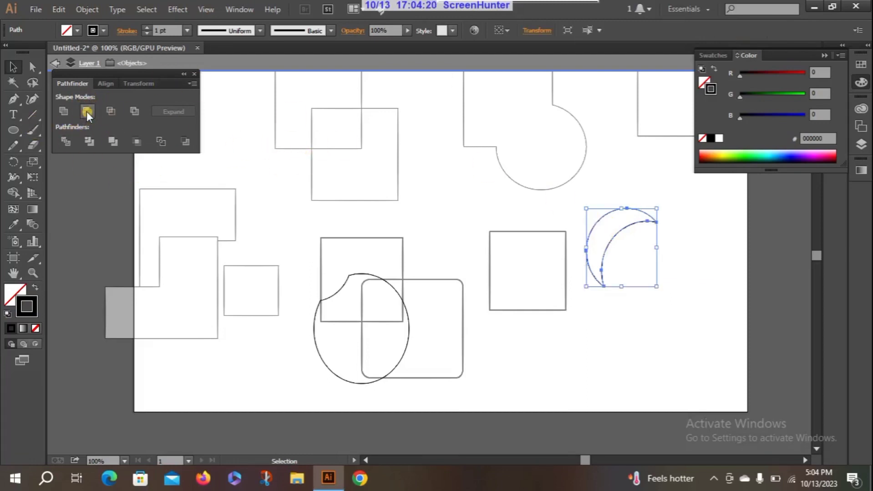
pyautogui.click(461, 222)
pyautogui.click(628, 278)
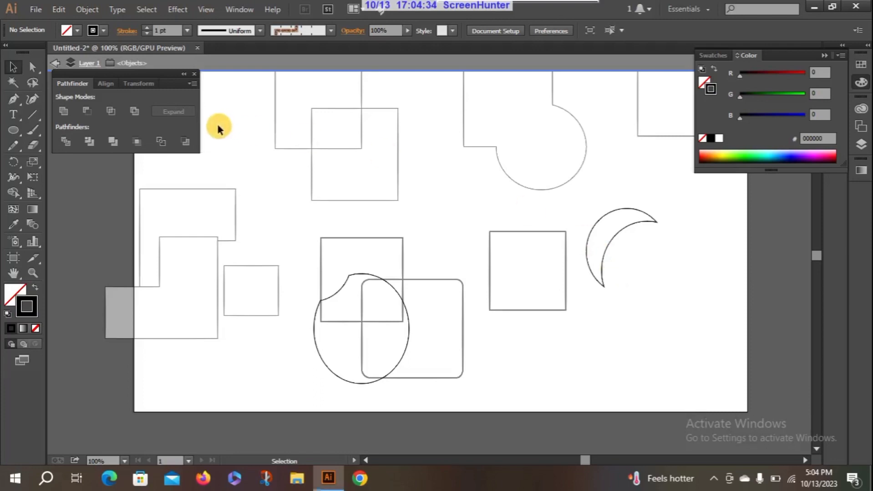
# Step: Try to apply the Minus Back pathfinder with nothing selected
pyautogui.click(184, 141)
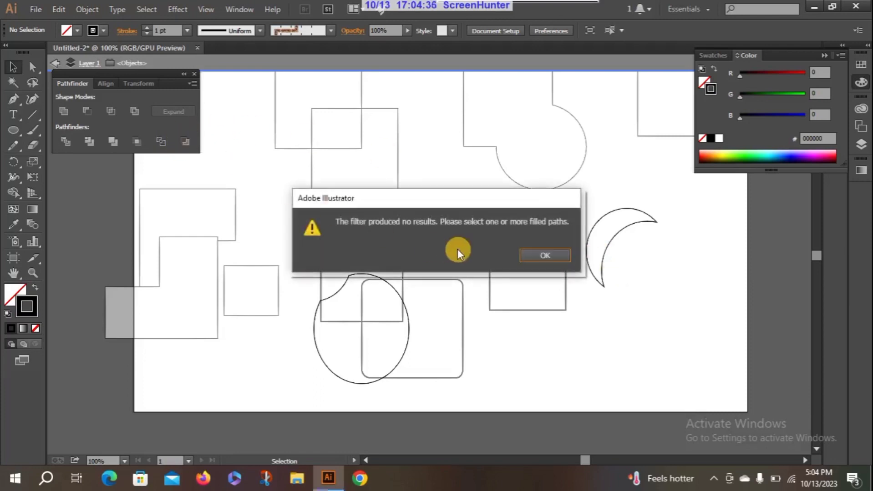
pyautogui.click(538, 253)
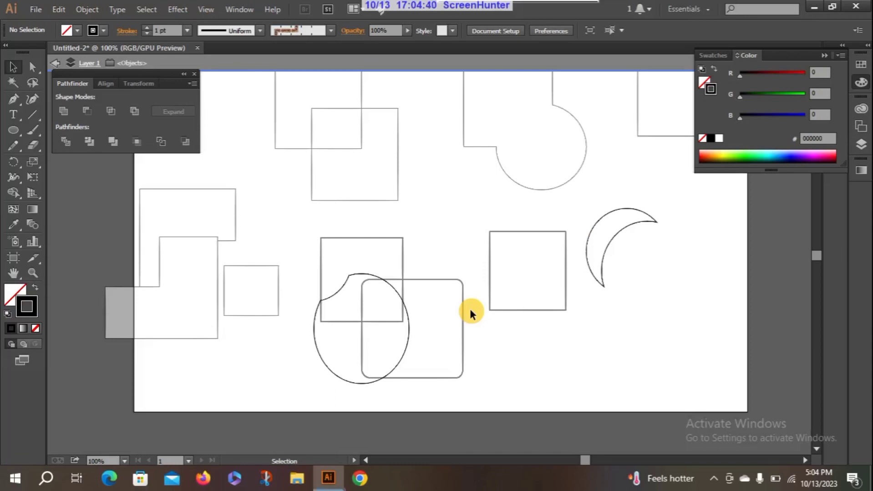
# Step: Draw a circle below and right of the crescent and a second circle overlapping its lower right, and deselect them
pyautogui.click(12, 130)
pyautogui.click(69, 161)
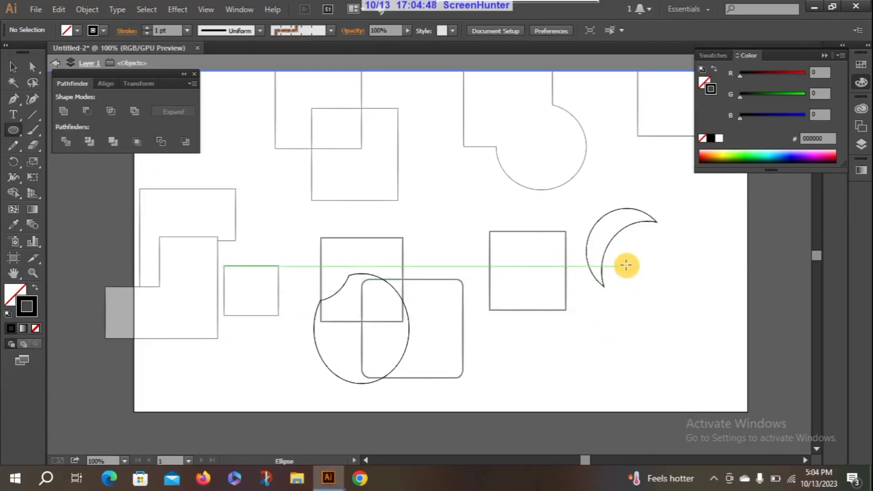
pyautogui.moveTo(625, 263); pyautogui.dragTo(721, 353)
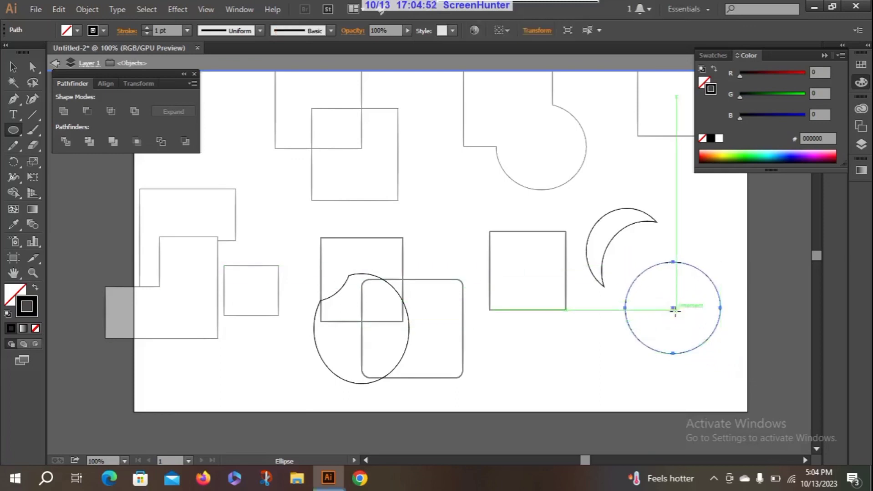
pyautogui.moveTo(675, 311); pyautogui.dragTo(770, 408)
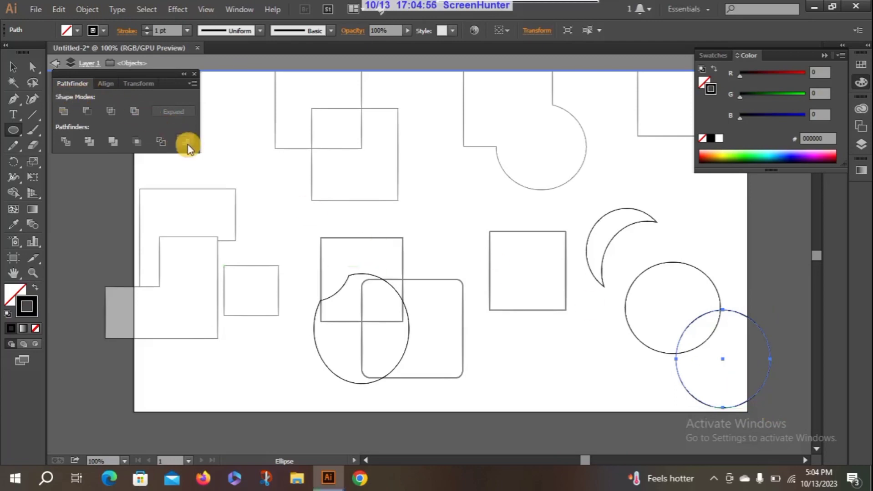
pyautogui.click(14, 68)
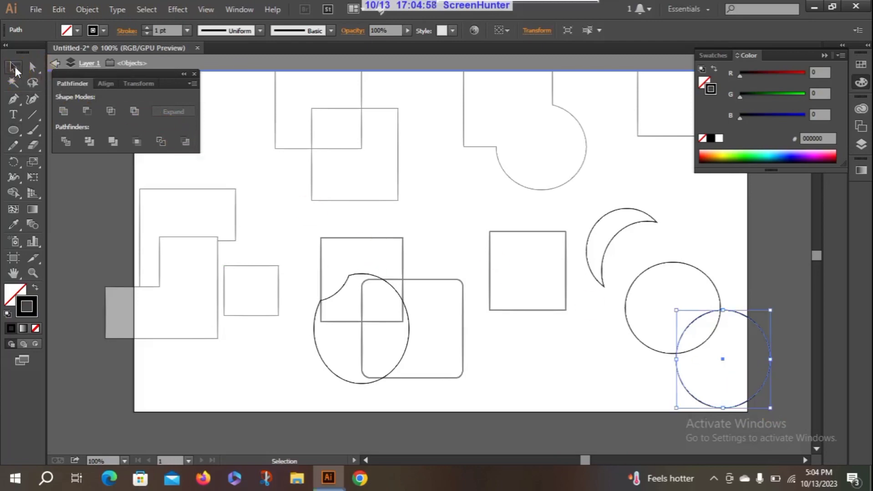
pyautogui.click(637, 272)
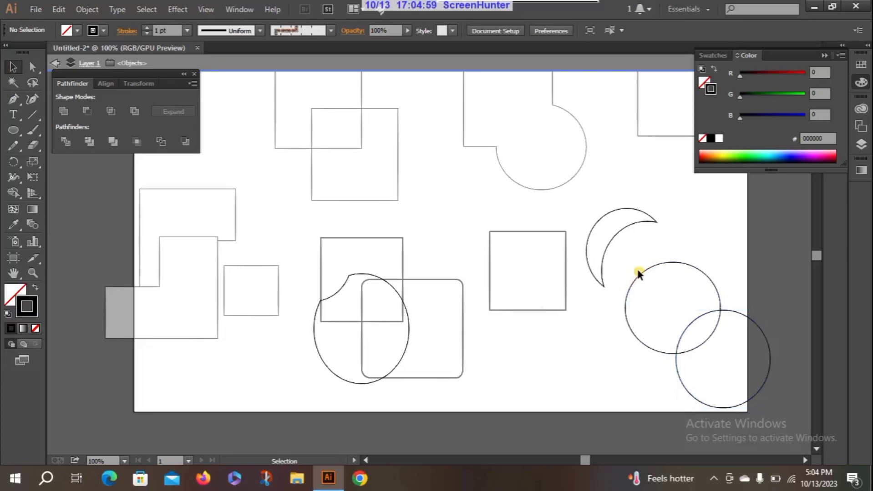
# Step: Move the upper-left circle down and right so it covers most of the second circle
pyautogui.click(720, 301)
pyautogui.moveTo(720, 302)
pyautogui.mouseDown()
pyautogui.moveTo(728, 314)
pyautogui.moveTo(721, 300)
pyautogui.mouseUp()
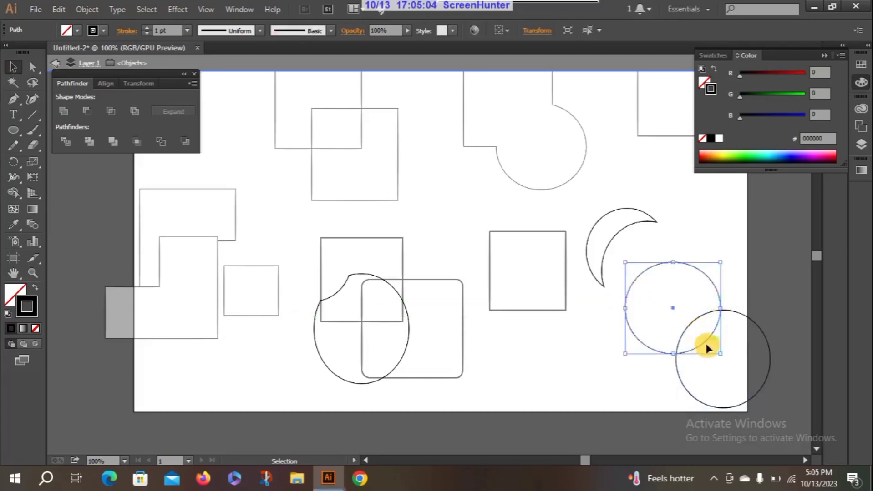
pyautogui.moveTo(706, 348); pyautogui.dragTo(744, 373)
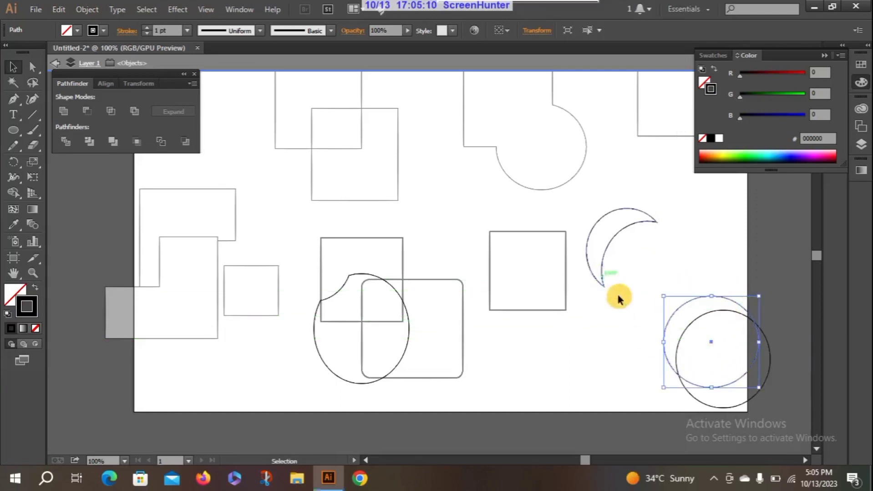
# Step: Apply Minus Back to the two circles to form a crescent, move it below the first crescent, and deselect it
pyautogui.moveTo(606, 304); pyautogui.dragTo(817, 415)
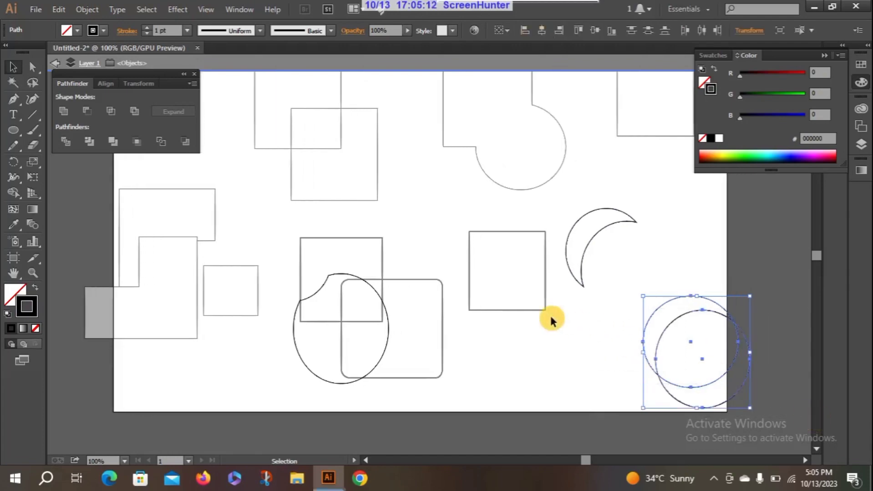
pyautogui.click(190, 142)
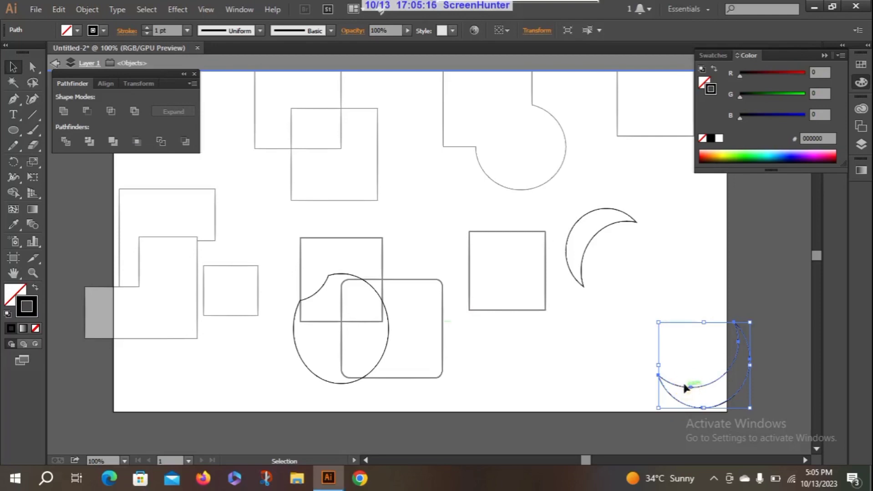
pyautogui.moveTo(689, 385); pyautogui.dragTo(615, 329)
pyautogui.click(591, 383)
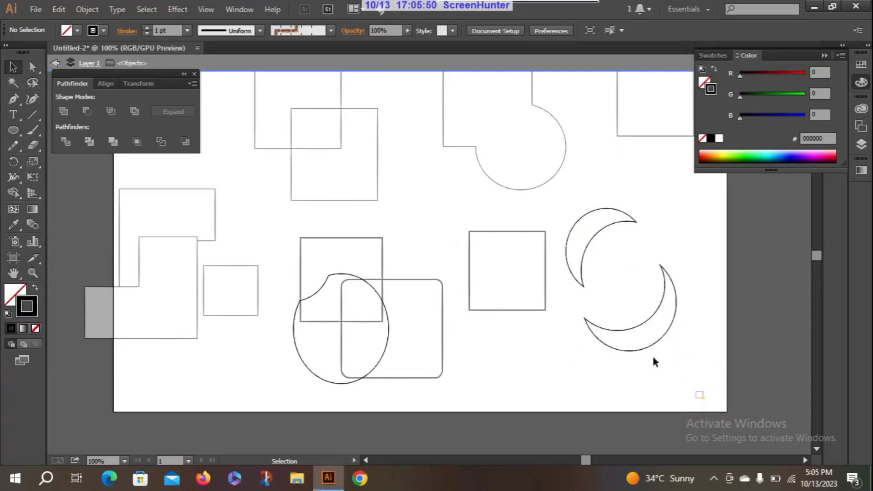
# Step: Delete both crescents and the notched ellipse, and after exiting isolation mode delete the remaining shapes across the artboard's middle and right side
pyautogui.moveTo(711, 407); pyautogui.dragTo(217, 45)
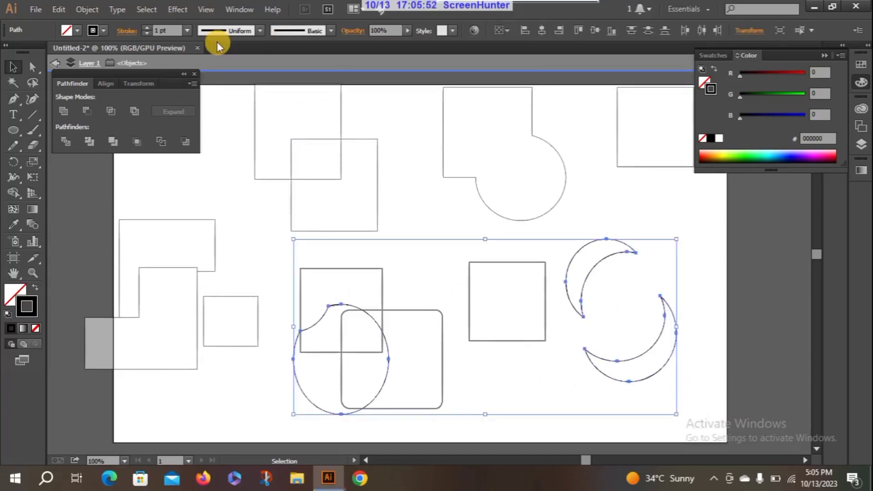
pyautogui.press('Delete')
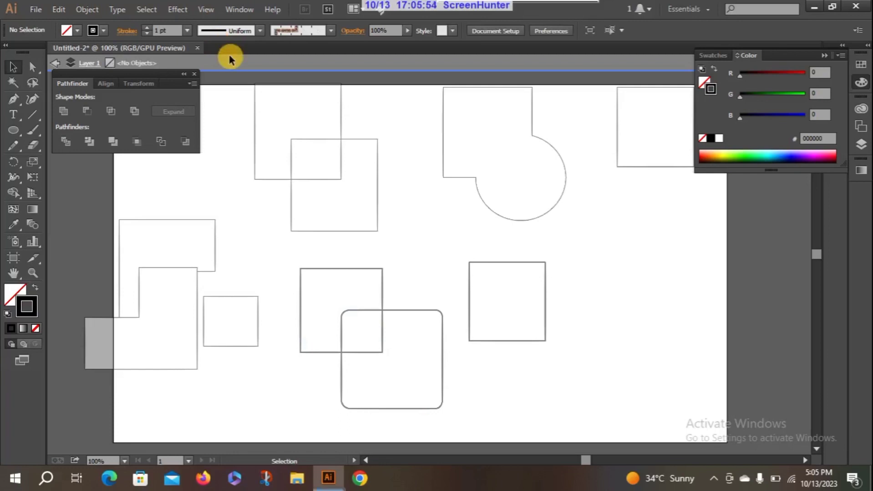
pyautogui.moveTo(618, 437); pyautogui.dragTo(214, 140)
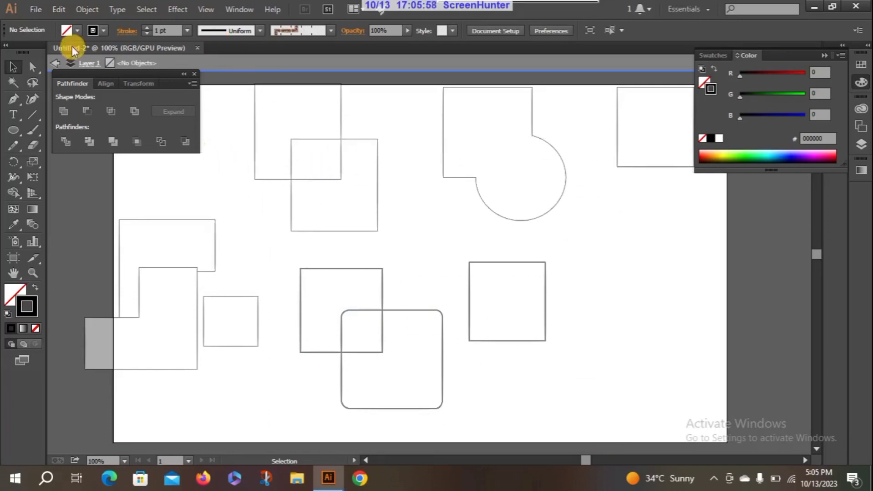
pyautogui.click(56, 65)
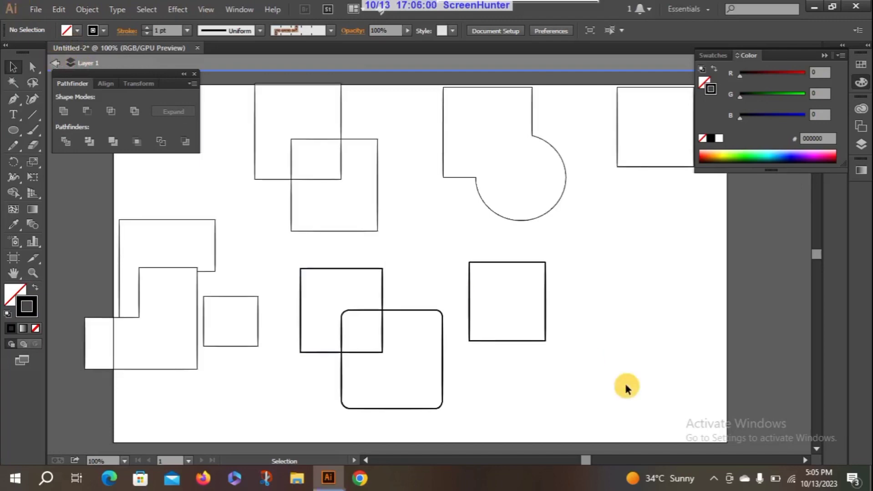
pyautogui.moveTo(668, 408); pyautogui.dragTo(258, 110)
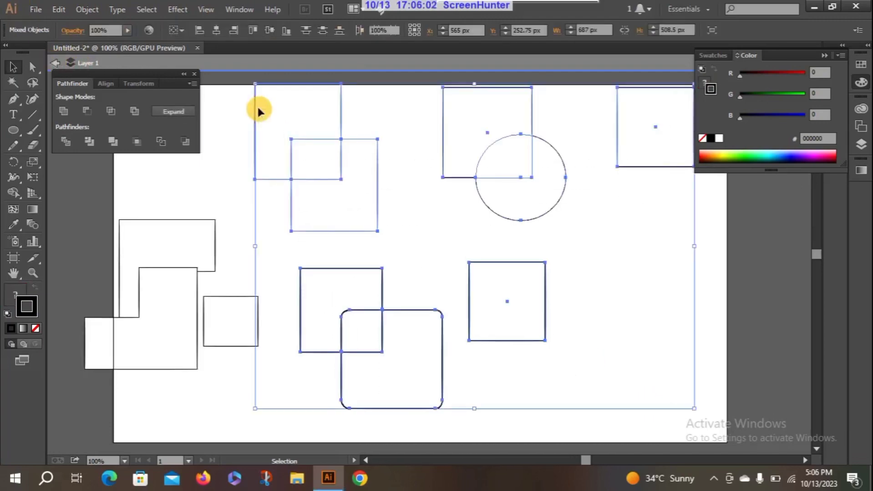
pyautogui.press('Delete')
# Step: Create a new 960 x 560 px document with the Web profile
pyautogui.click(36, 10)
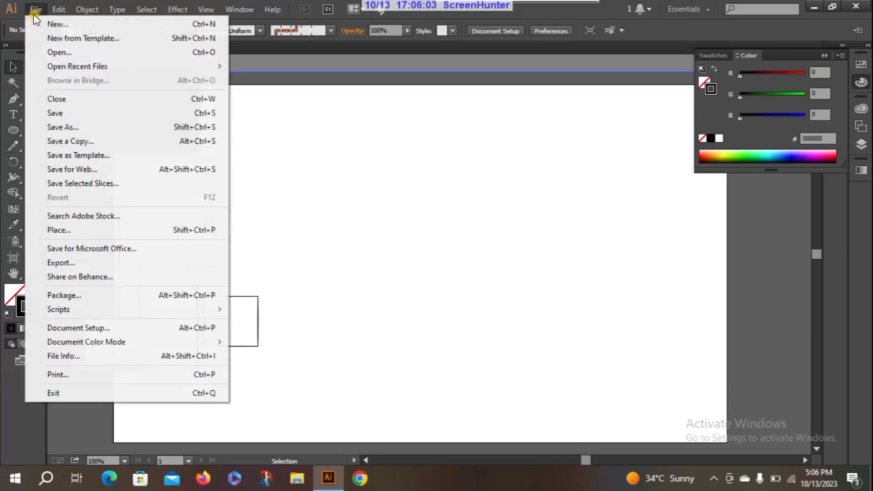
pyautogui.click(73, 24)
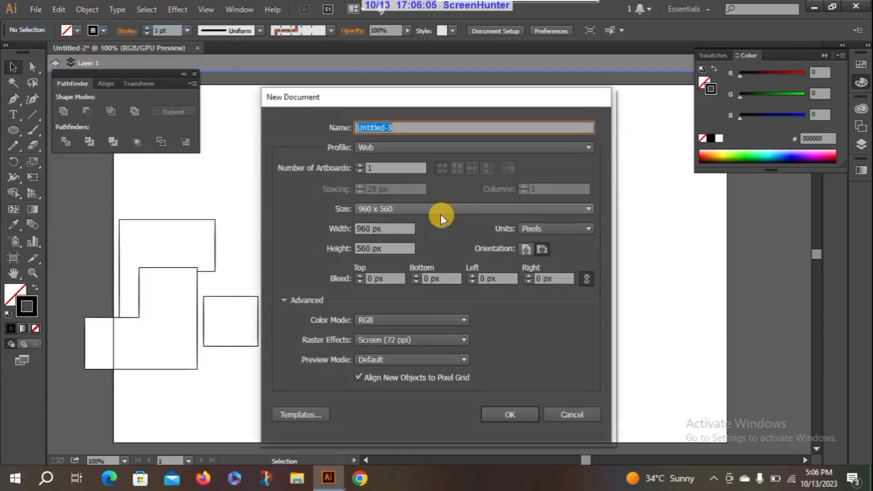
pyautogui.click(502, 413)
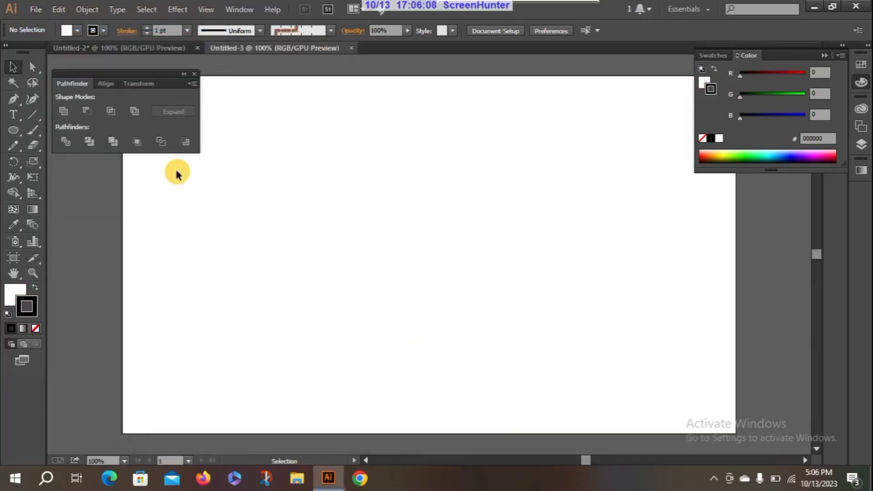
# Step: Draw a circle near the artboard's centre and a narrow upright ellipse overlapping the circle's top edge
pyautogui.click(10, 131)
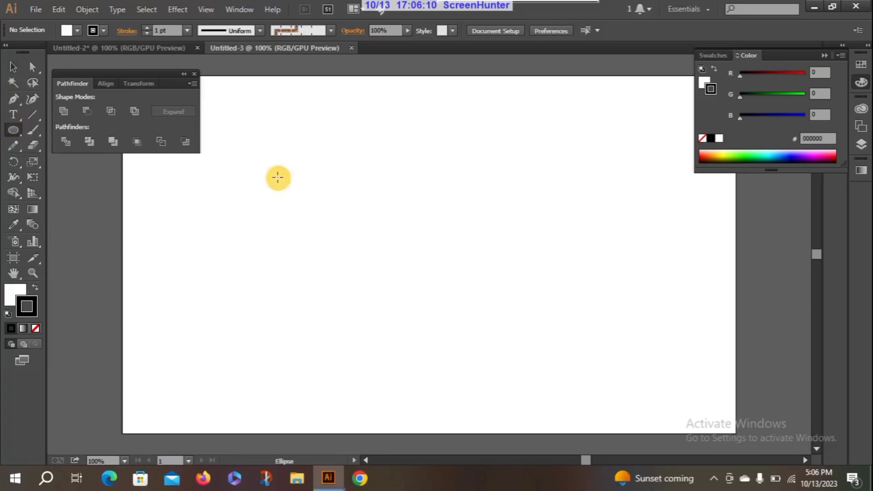
pyautogui.moveTo(378, 201); pyautogui.dragTo(486, 309)
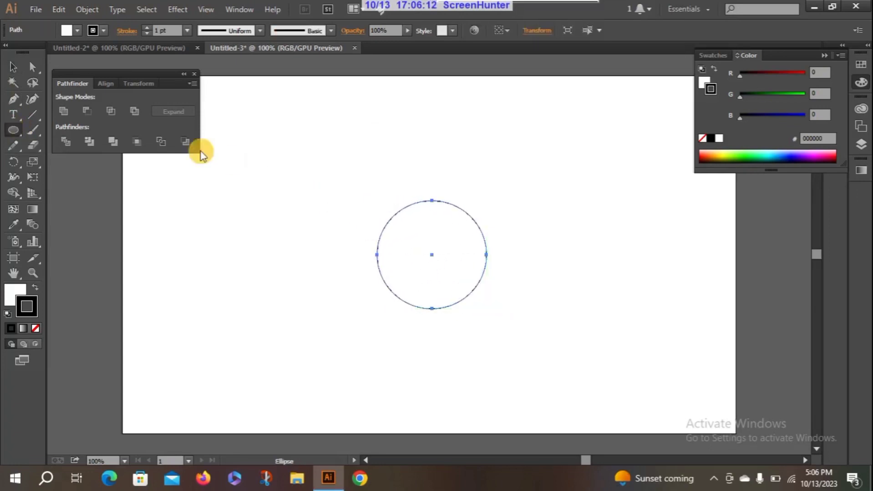
pyautogui.click(15, 131)
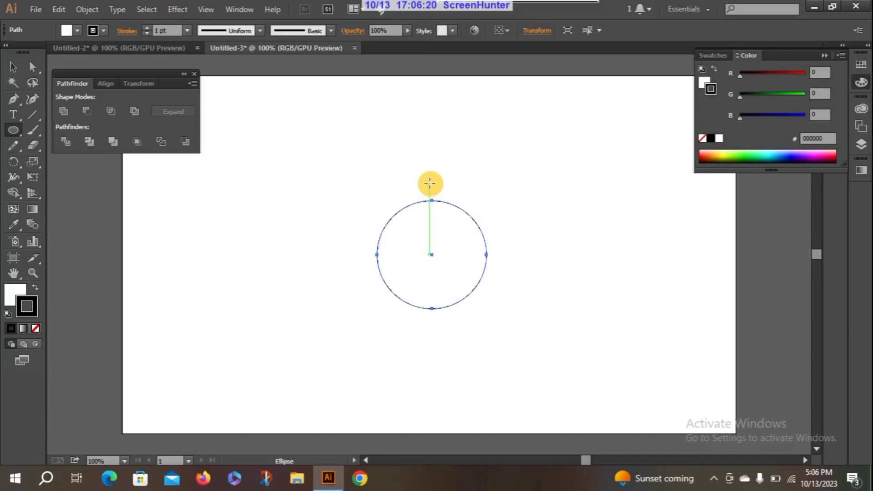
pyautogui.moveTo(429, 183); pyautogui.dragTo(439, 213)
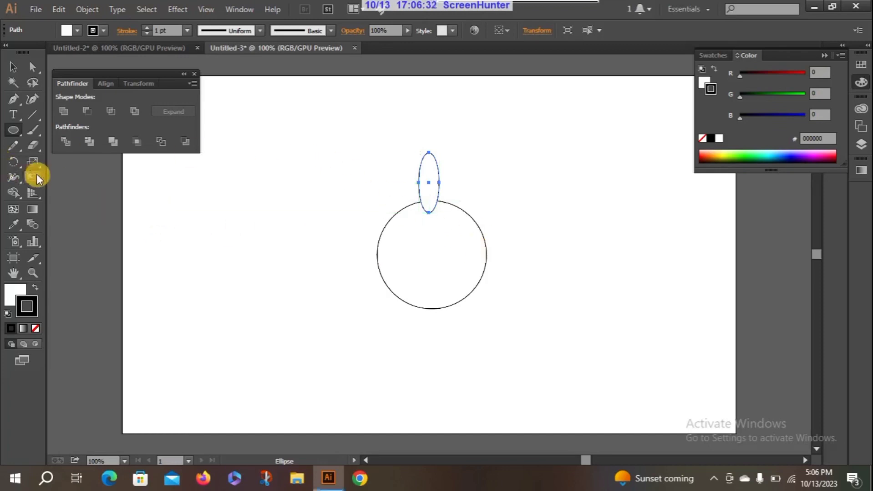
# Step: Make a copy of the narrow ellipse rotated counterclockwise by about a twelfth of a turn around the circle's centre
pyautogui.click(16, 168)
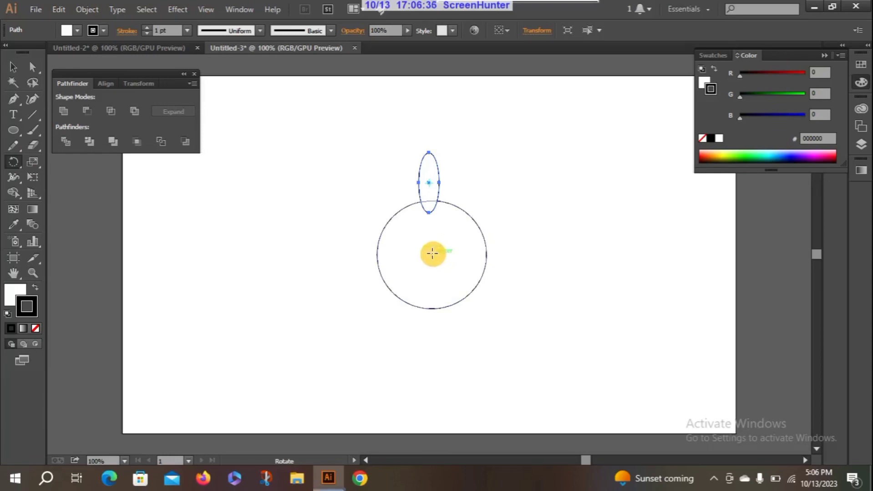
pyautogui.click(432, 254)
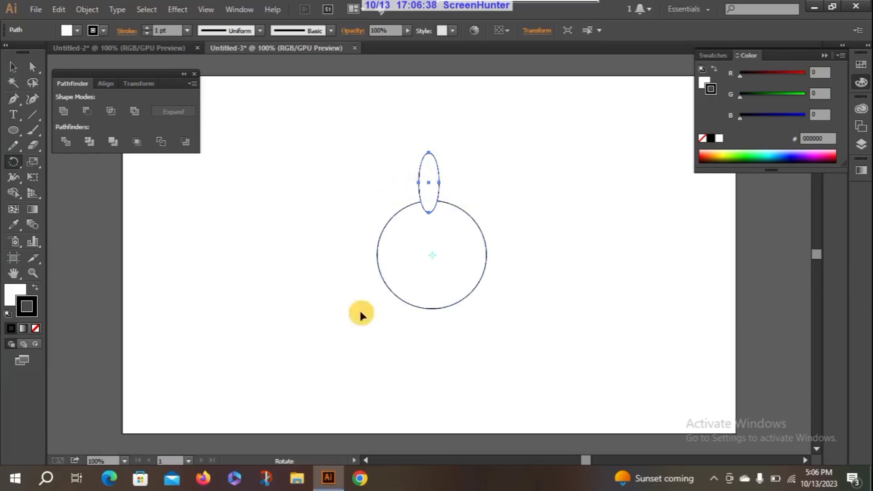
pyautogui.keyDown('alt'); pyautogui.click(431, 254); pyautogui.keyUp('alt')
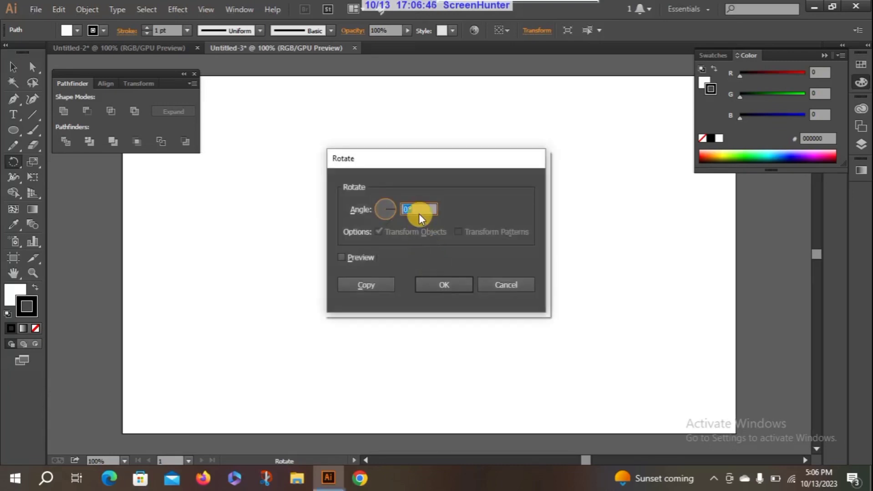
pyautogui.write('4')
pyautogui.click(359, 255)
pyautogui.click(366, 285)
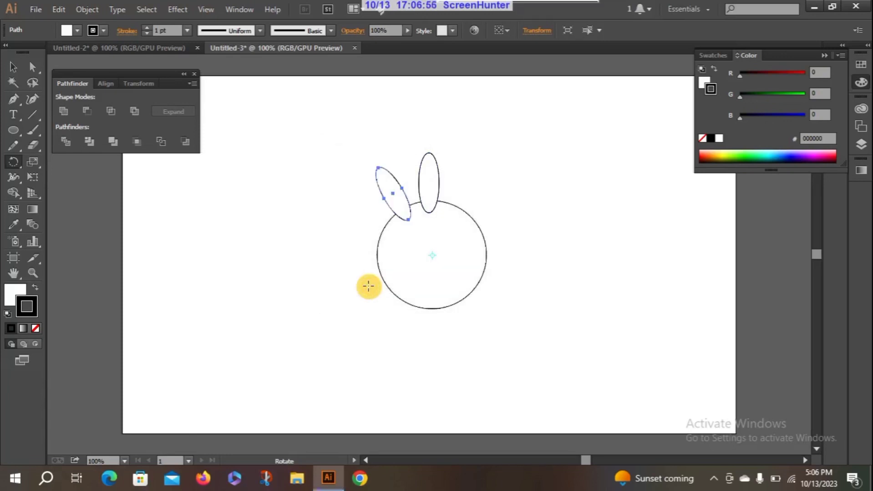
# Step: Repeat the rotated copy until twelve evenly spaced ellipses surround the circle, and deselect them
pyautogui.hotkey('ctrl', 'd')
pyautogui.hotkey('ctrl', 'd')
pyautogui.hotkey('ctrl', 'd')
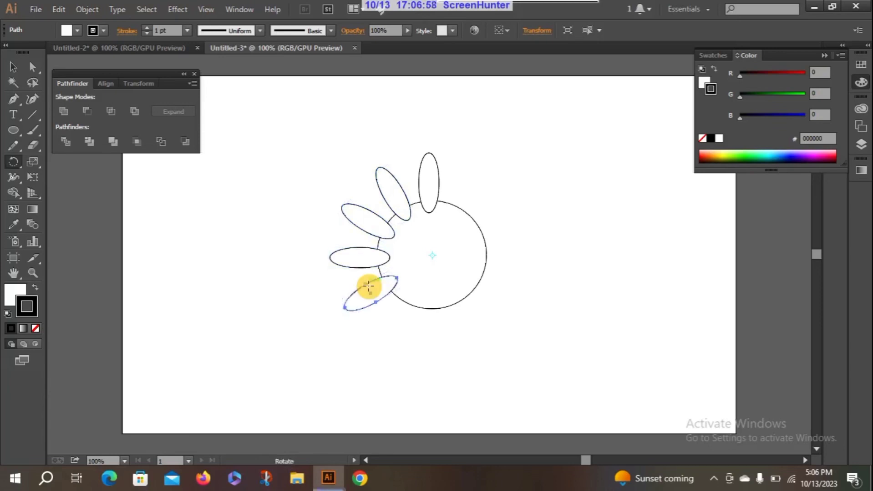
pyautogui.hotkey('ctrl', 'd')
pyautogui.hotkey('ctrl', 'd')
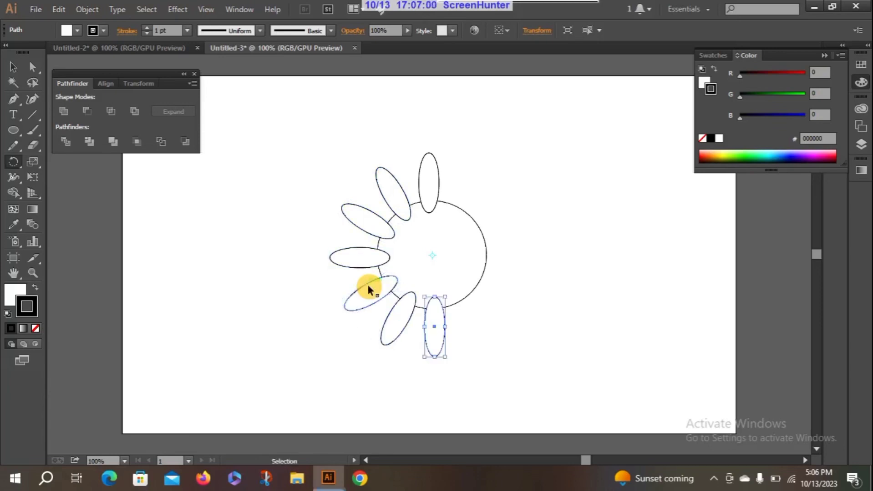
pyautogui.hotkey('ctrl', 'd')
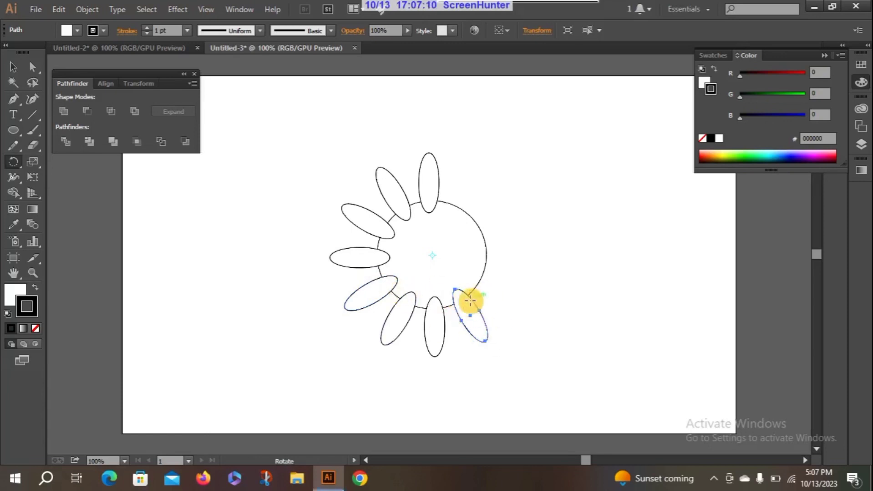
pyautogui.hotkey('ctrl', 'd')
pyautogui.hotkey('ctrl', 'd')
pyautogui.hotkey('ctrl', 'd')
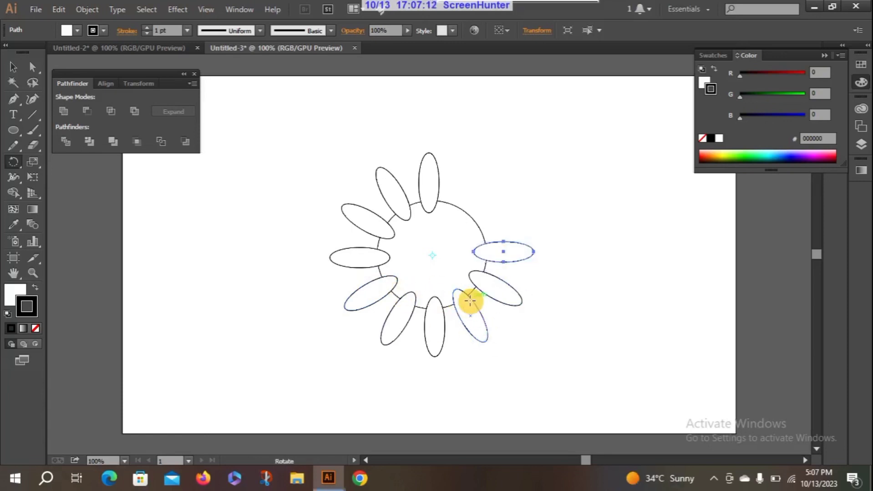
pyautogui.hotkey('ctrl', 'd')
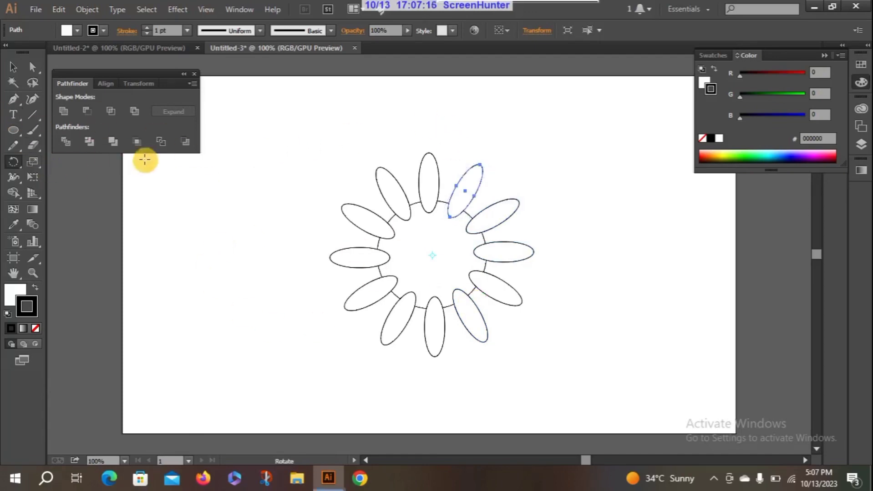
pyautogui.click(11, 68)
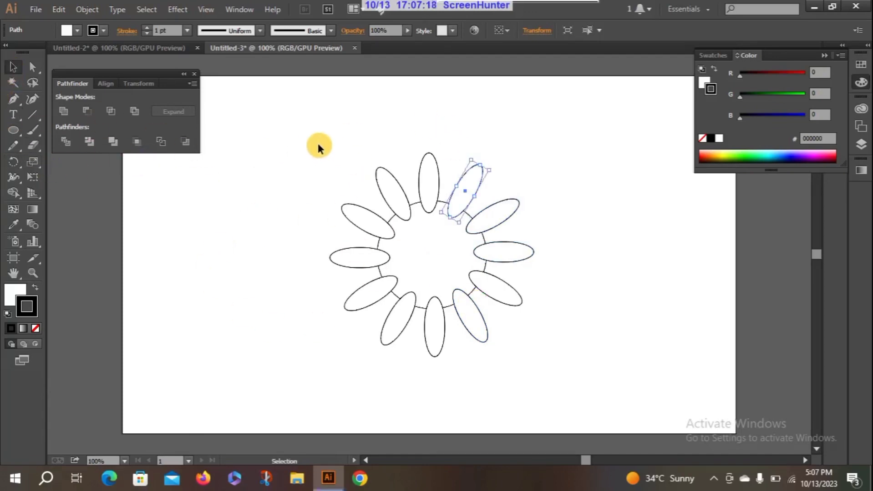
pyautogui.click(269, 293)
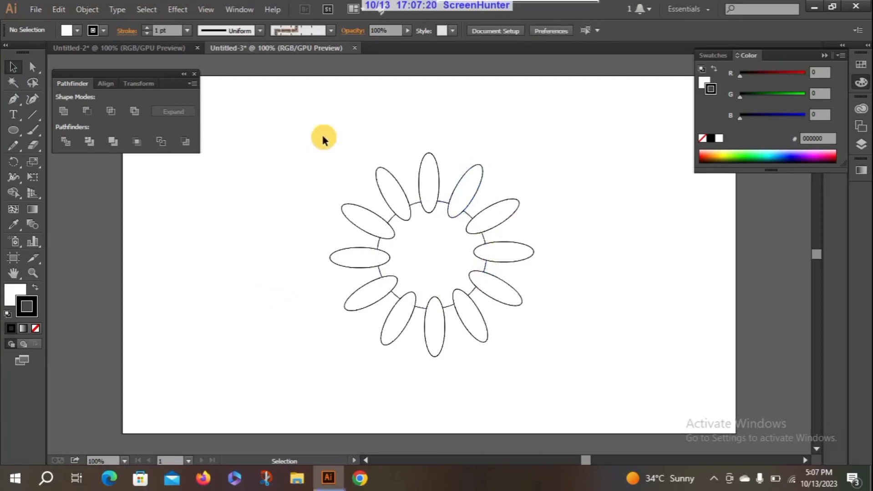
# Step: Subtract all the ellipses from the circle with Minus Front to form a gear, and deselect it
pyautogui.moveTo(298, 139); pyautogui.dragTo(542, 376)
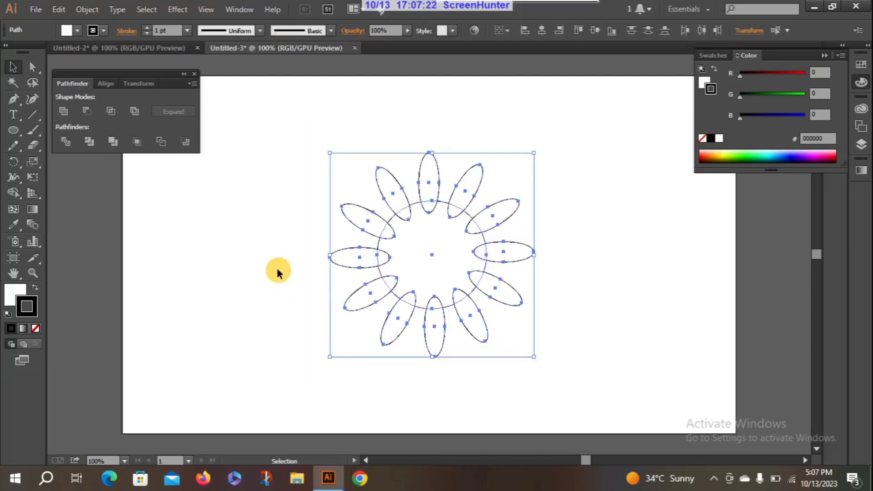
pyautogui.click(84, 111)
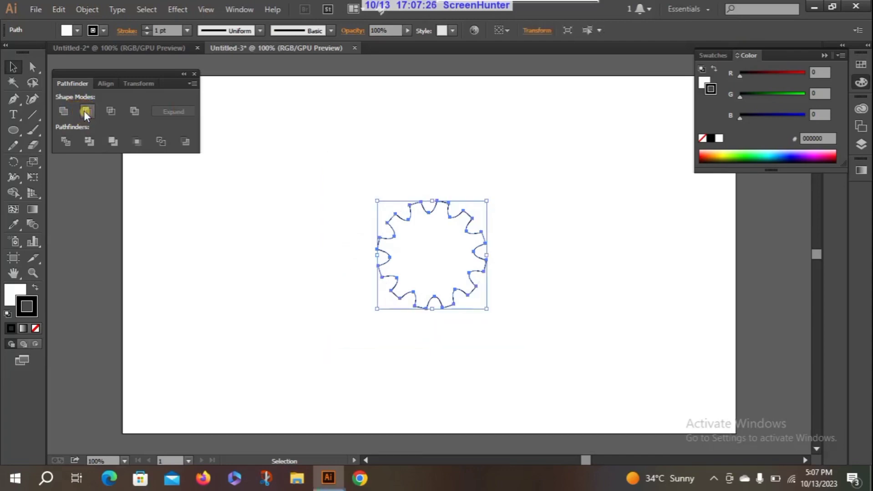
pyautogui.click(294, 213)
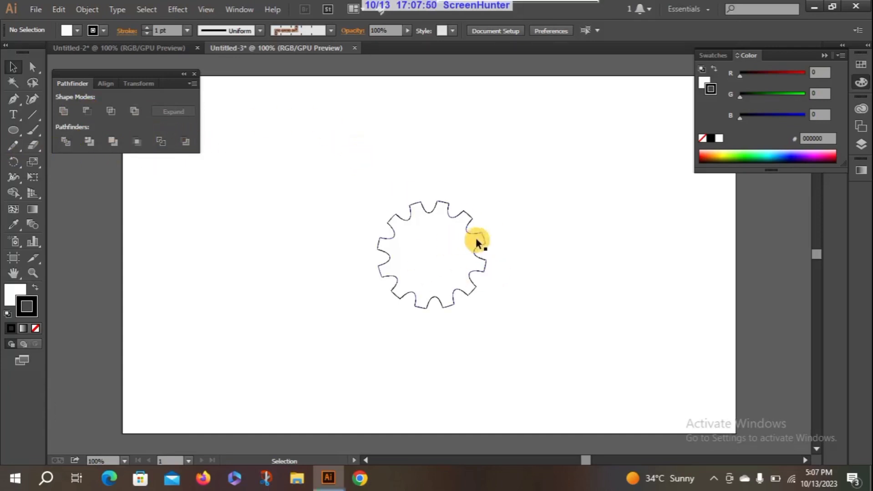
# Step: Move the gear up toward the artboard's upper edge and fill it with near-black 0A0A0A
pyautogui.moveTo(422, 238); pyautogui.dragTo(427, 180)
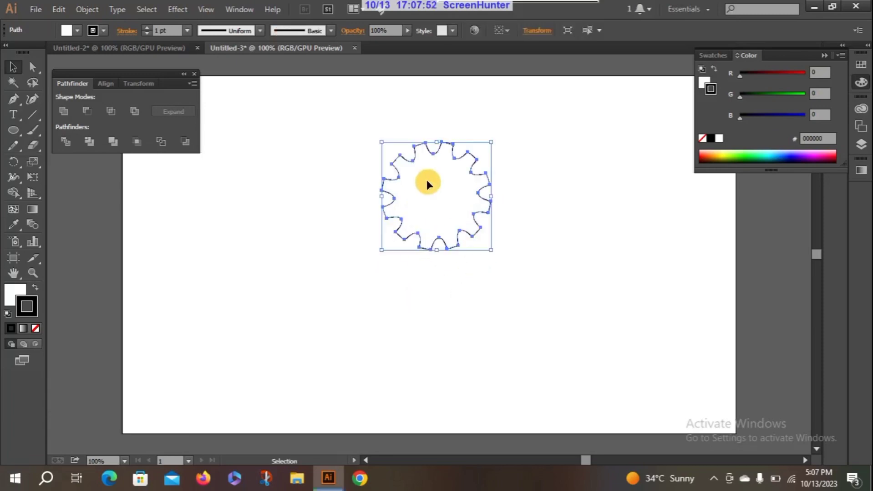
pyautogui.doubleClick(13, 294)
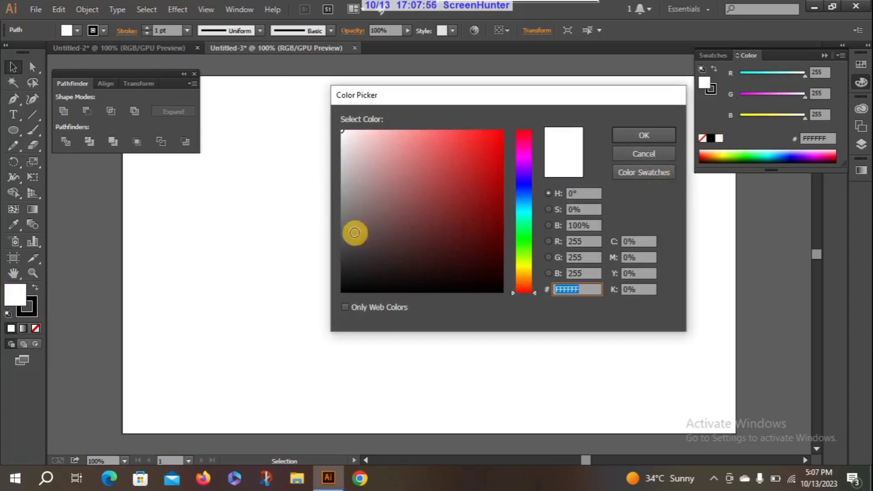
pyautogui.click(344, 287)
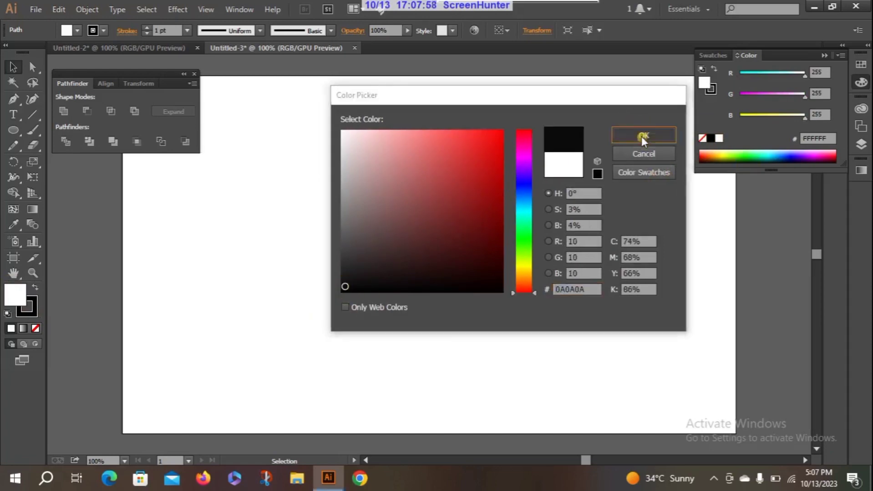
pyautogui.click(641, 136)
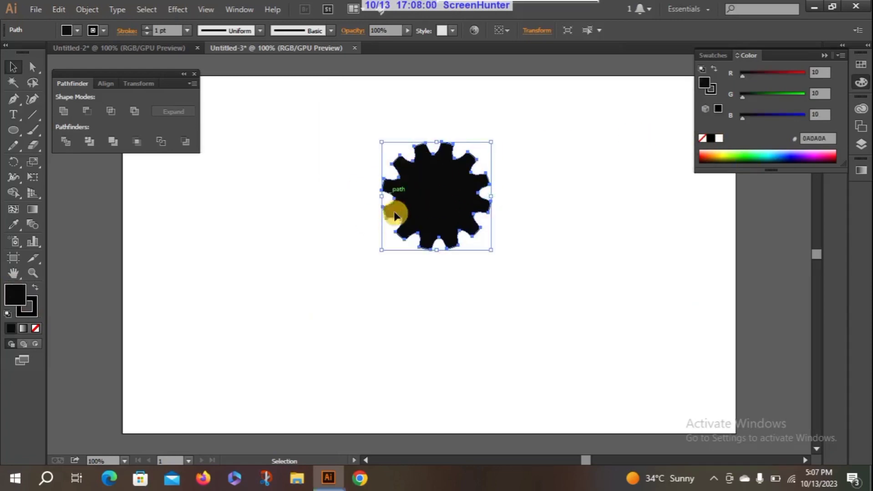
# Step: Deselect the gear and set the default fill color to grey 918D8D
pyautogui.click(300, 218)
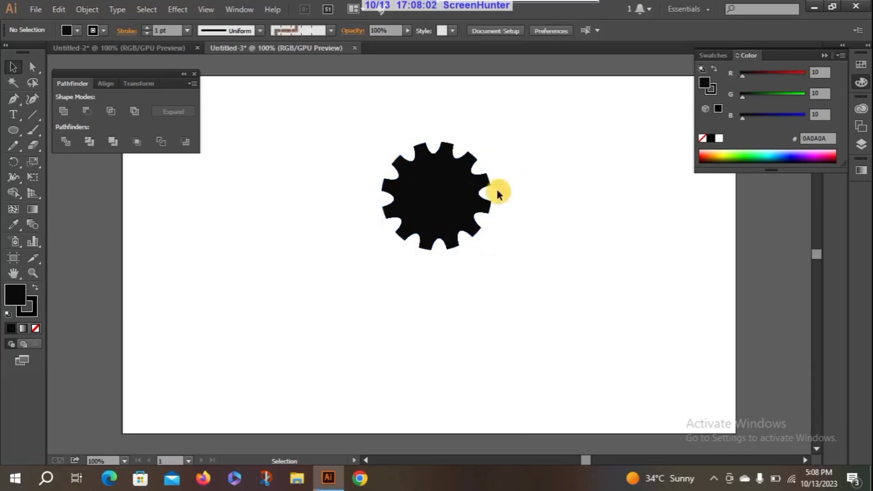
pyautogui.doubleClick(12, 293)
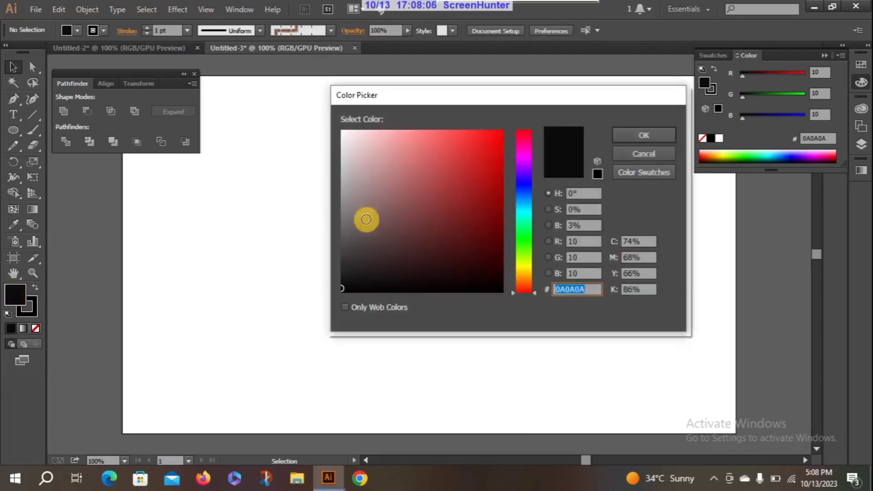
pyautogui.click(346, 200)
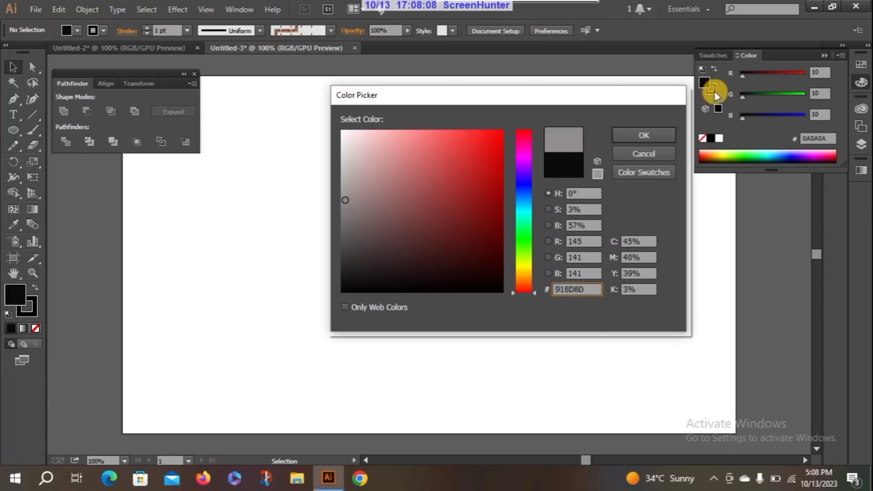
pyautogui.click(632, 136)
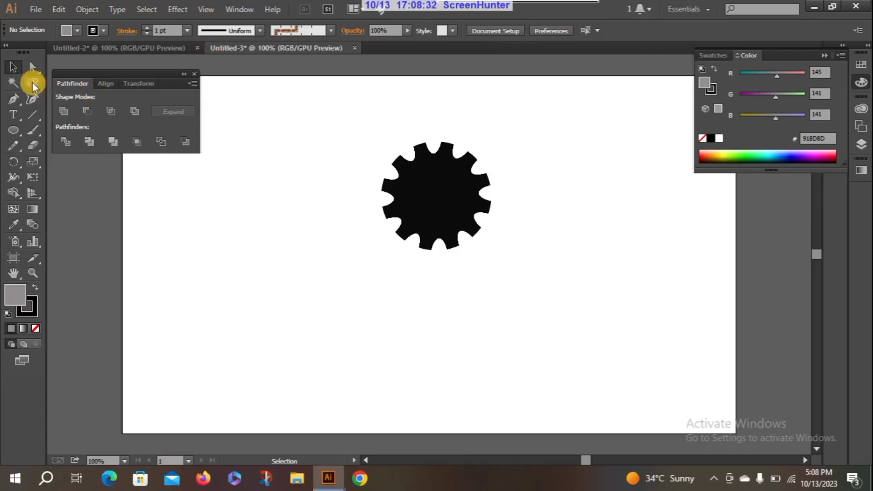
# Step: Display the Align options and move the black gear to the upper-left area of the artboard
pyautogui.click(111, 83)
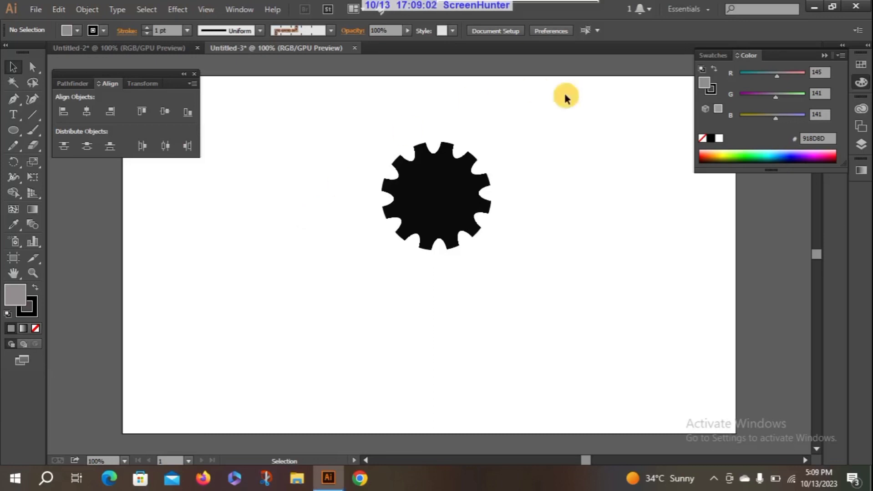
pyautogui.moveTo(431, 210); pyautogui.dragTo(395, 242)
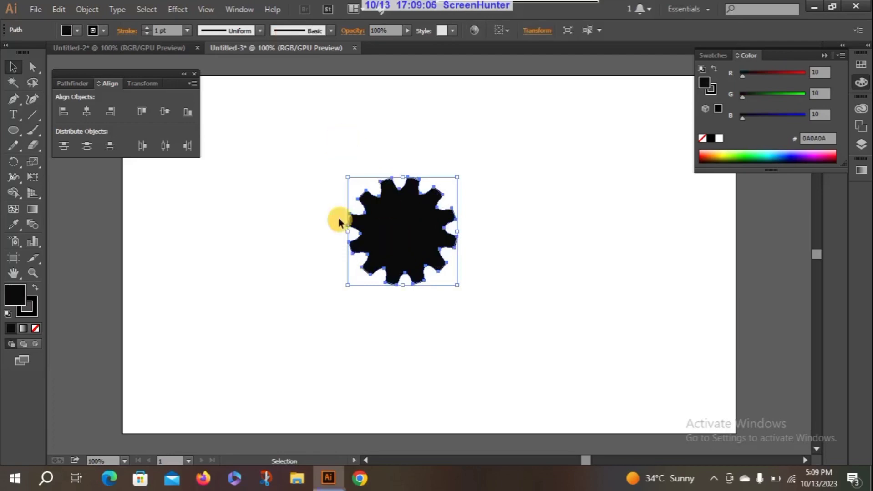
pyautogui.click(331, 191)
pyautogui.moveTo(392, 238); pyautogui.dragTo(287, 205)
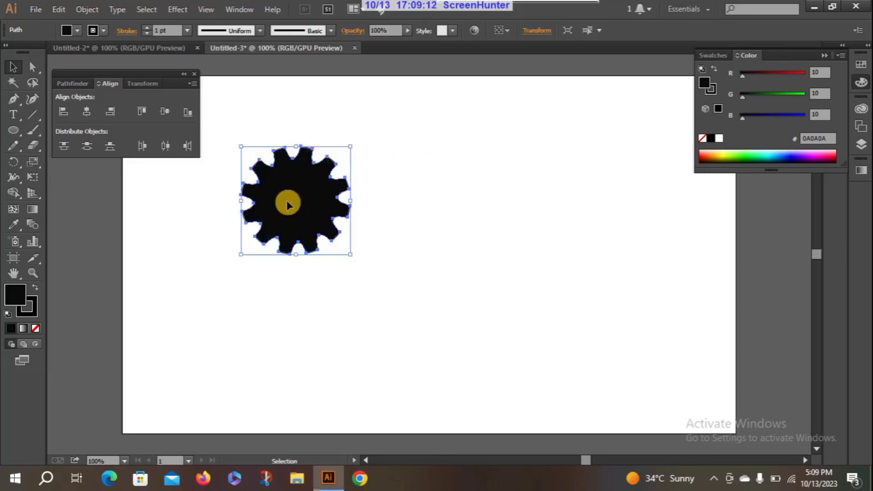